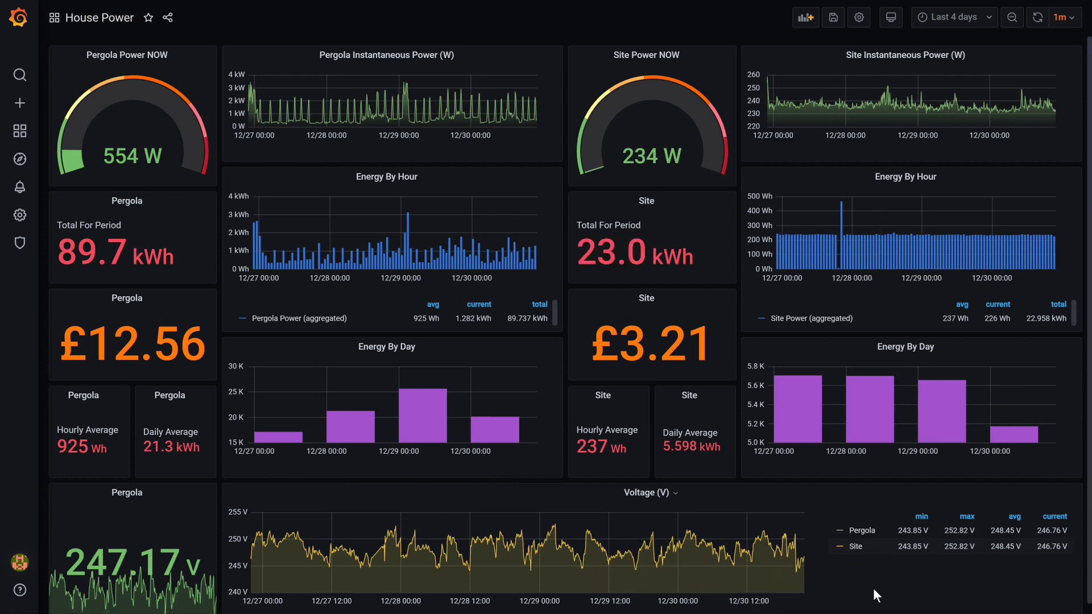
- Leave Chrome's full-screen mode so the browser tabs show around the House Power dashboard
key("F11")
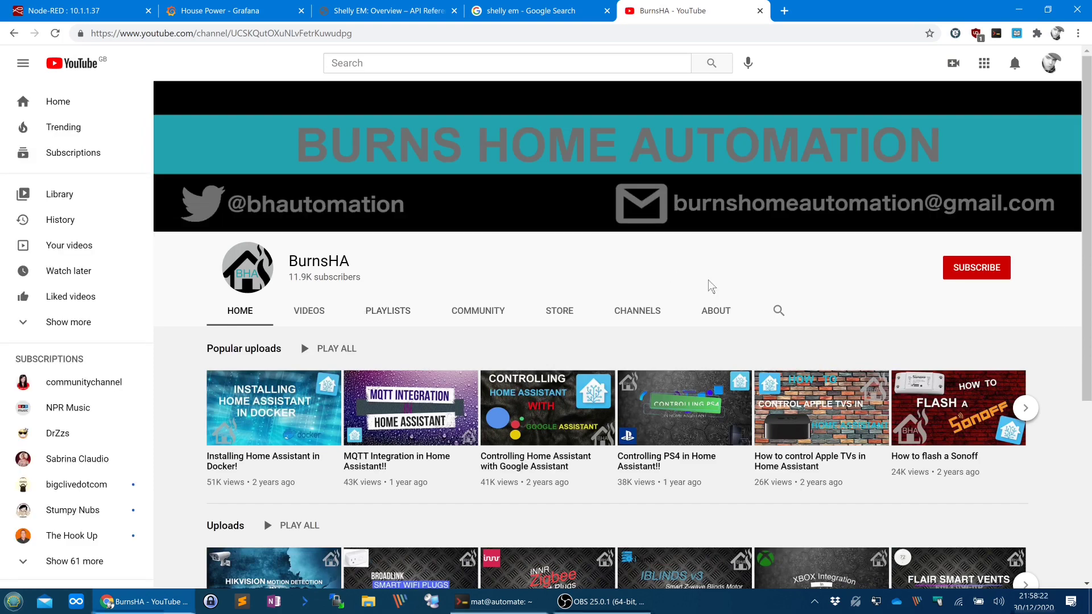
- Search the channel's videos for 'node red', then replace the search with 'influx'
left_click(780, 311)
type("node red")
key("Return")
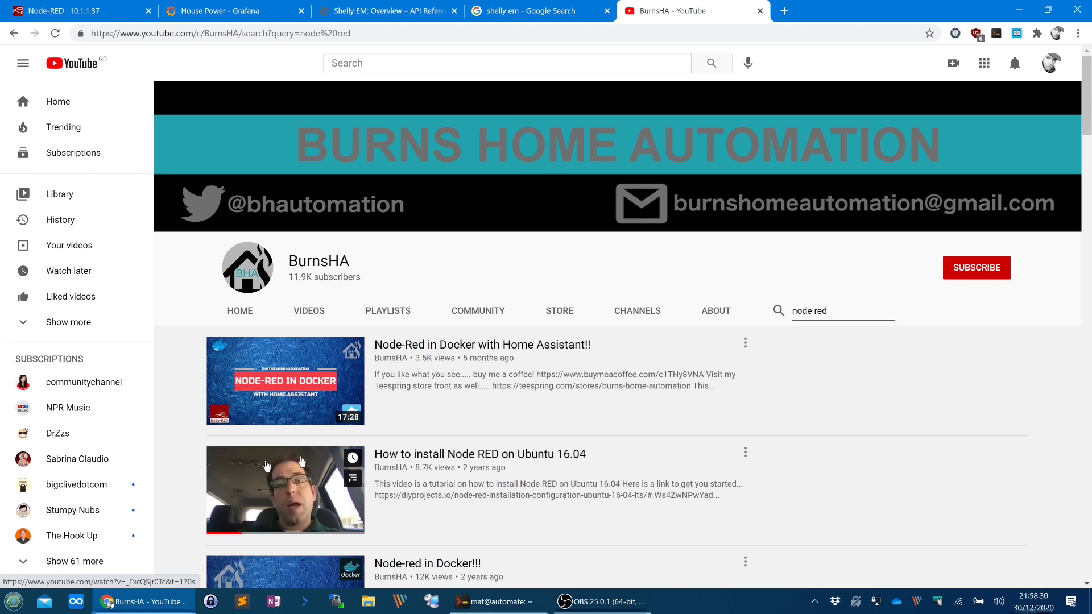
triple_click(875, 313)
type("influx")
key("Return")
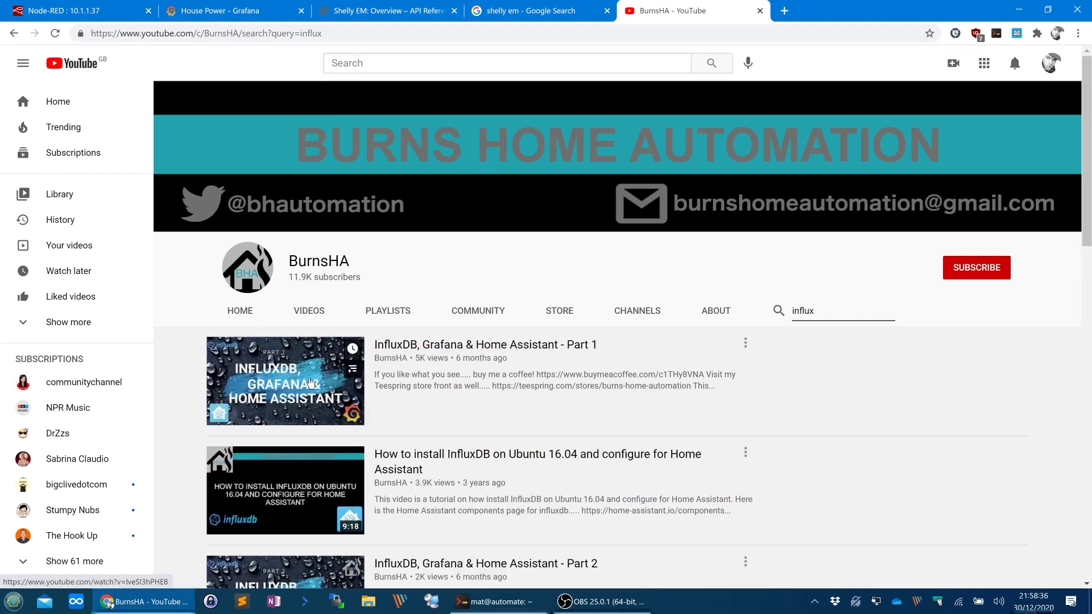
- Close the YouTube tab and search 'influx latest versino' in a new tab
left_click(760, 11)
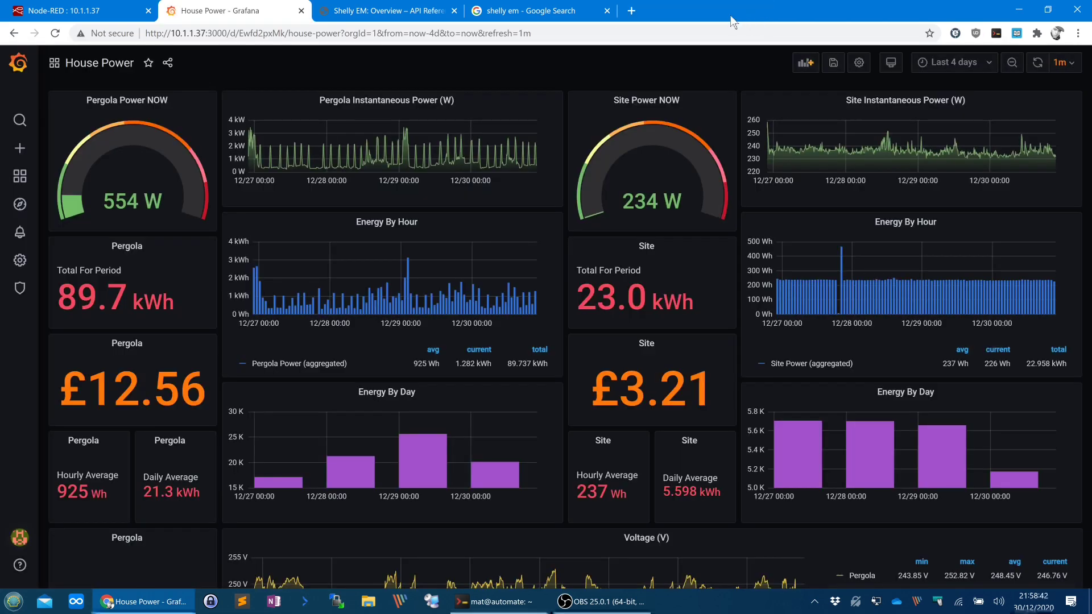
key("ctrl+t")
type("influx latest versino")
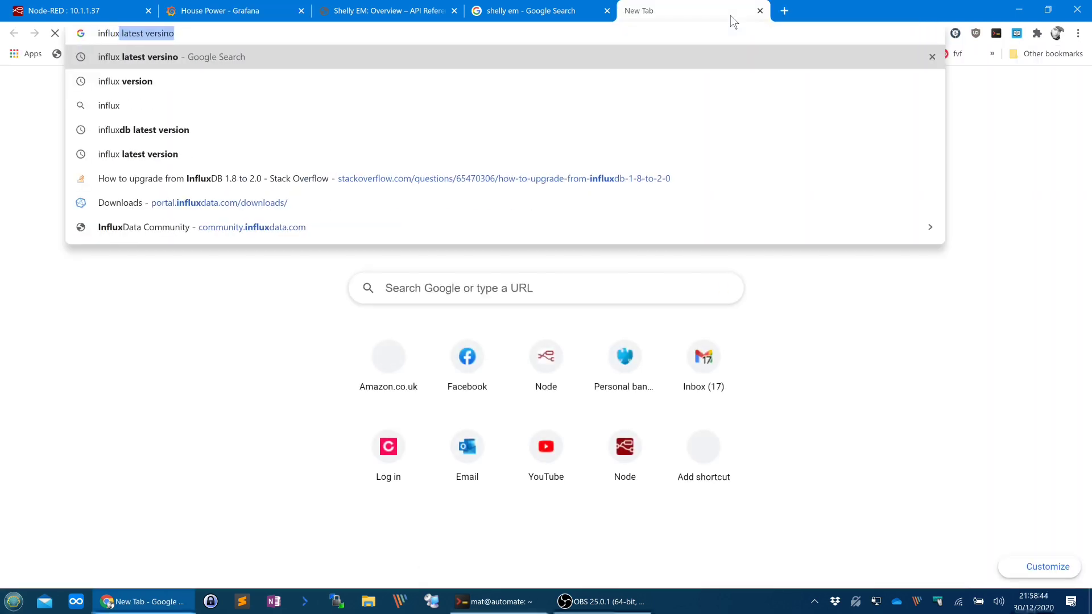
key("Return")
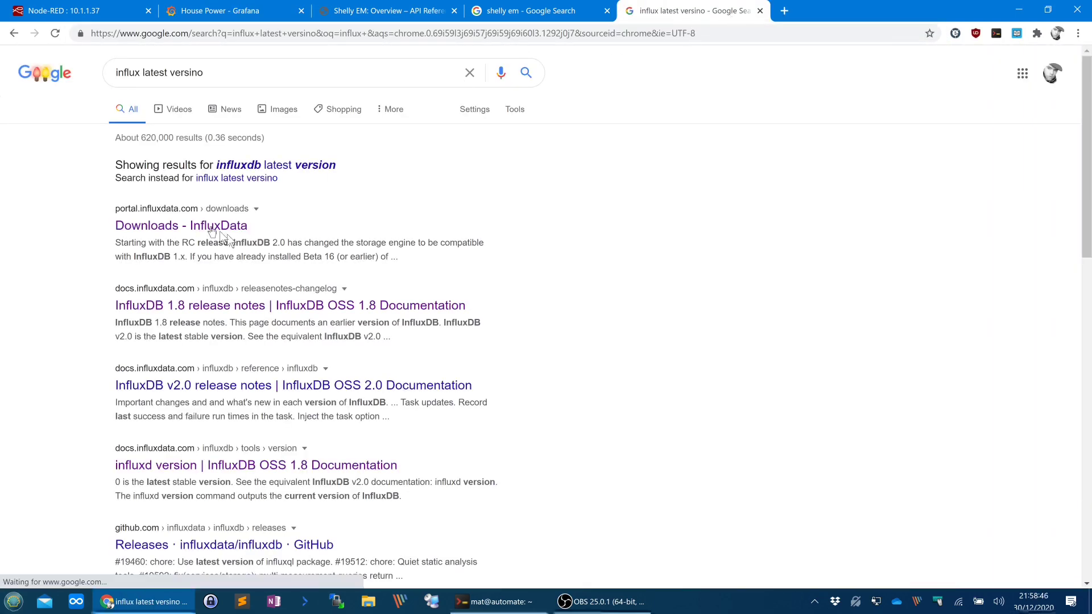
- Look over the InfluxData downloads page, then close it to return to the dashboard
left_click(200, 227)
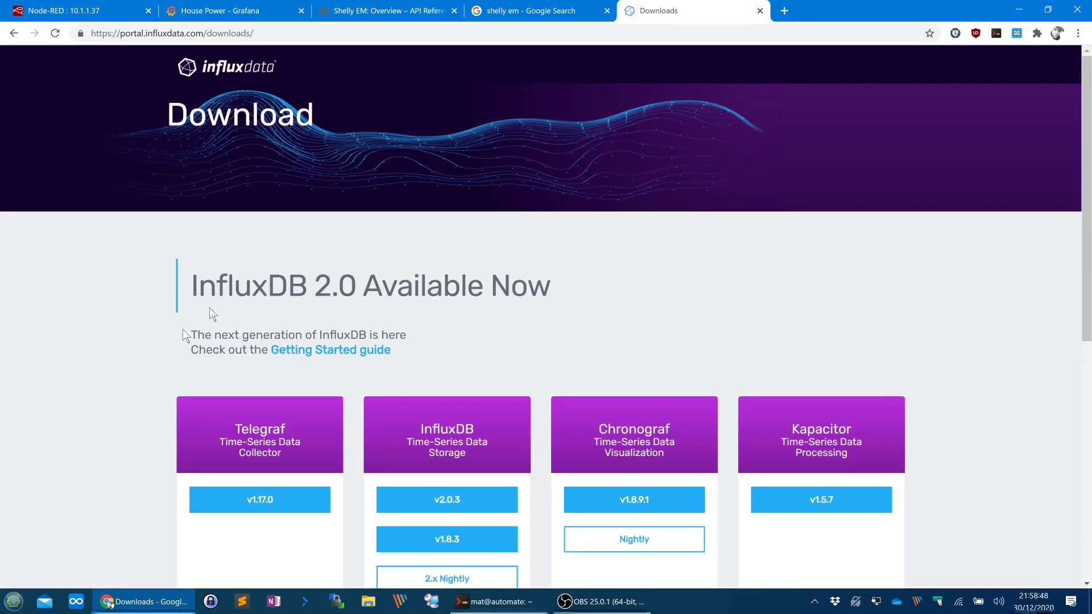
scroll(78, 262, "down", 1)
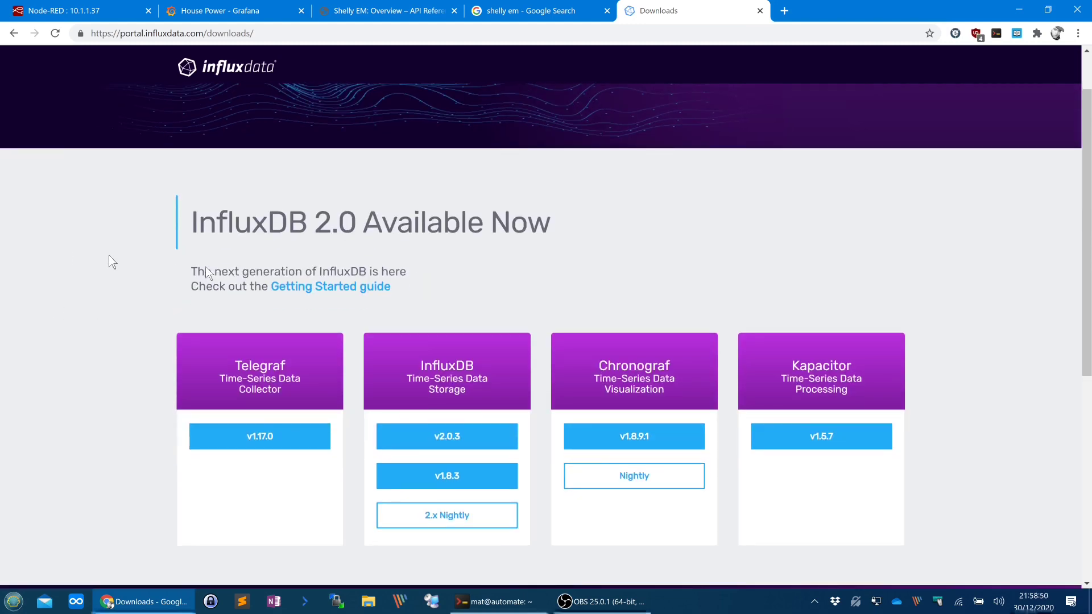
left_click(760, 10)
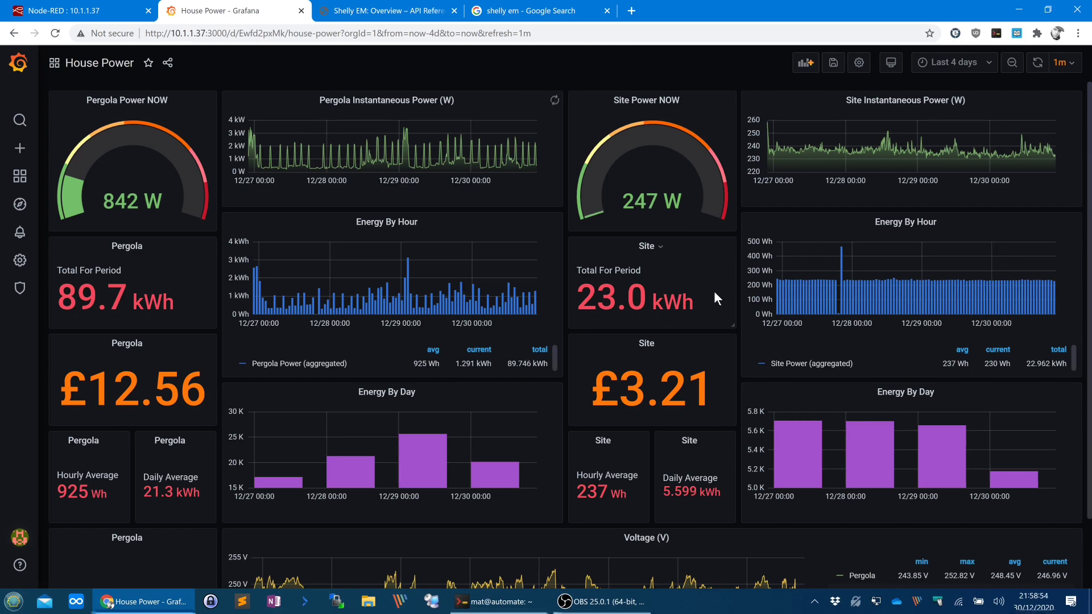
- Search 'power vs' in a new tab to compare power and energy
key("F11")
key("F11")
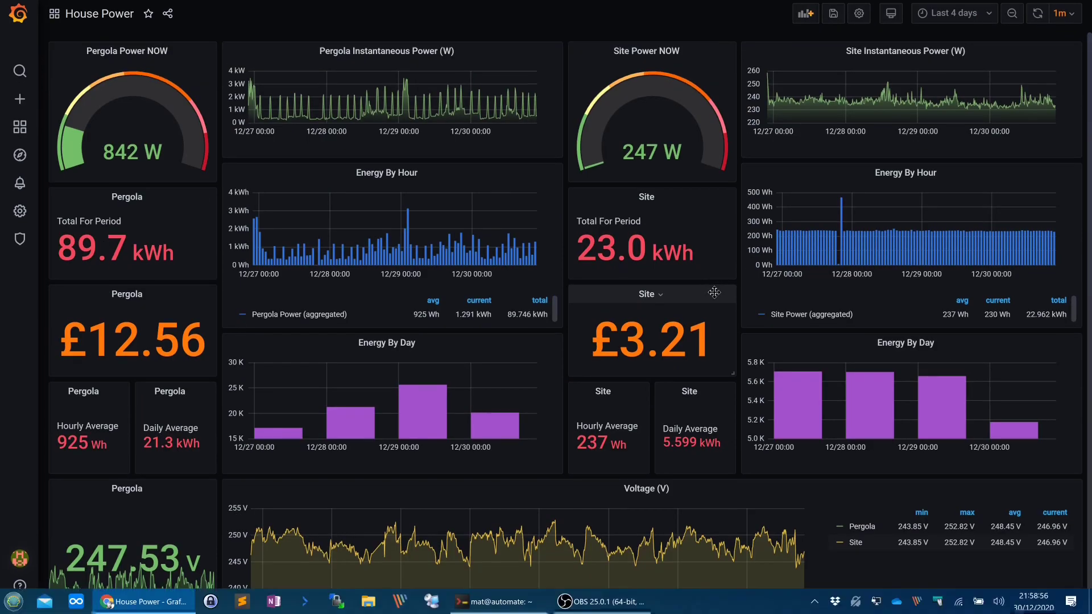
key("ctrl+t")
type("power vs energy")
key("Return")
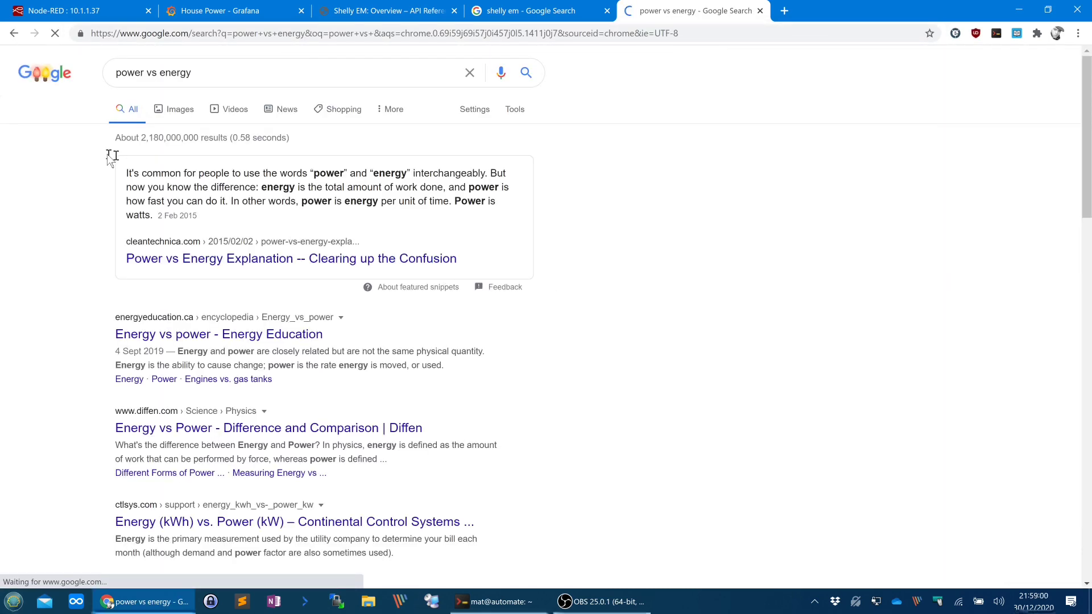
- Highlight the featured power-versus-energy explanation, then close the tab and show the dashboard full screen
left_click_drag(128, 173, 412, 207)
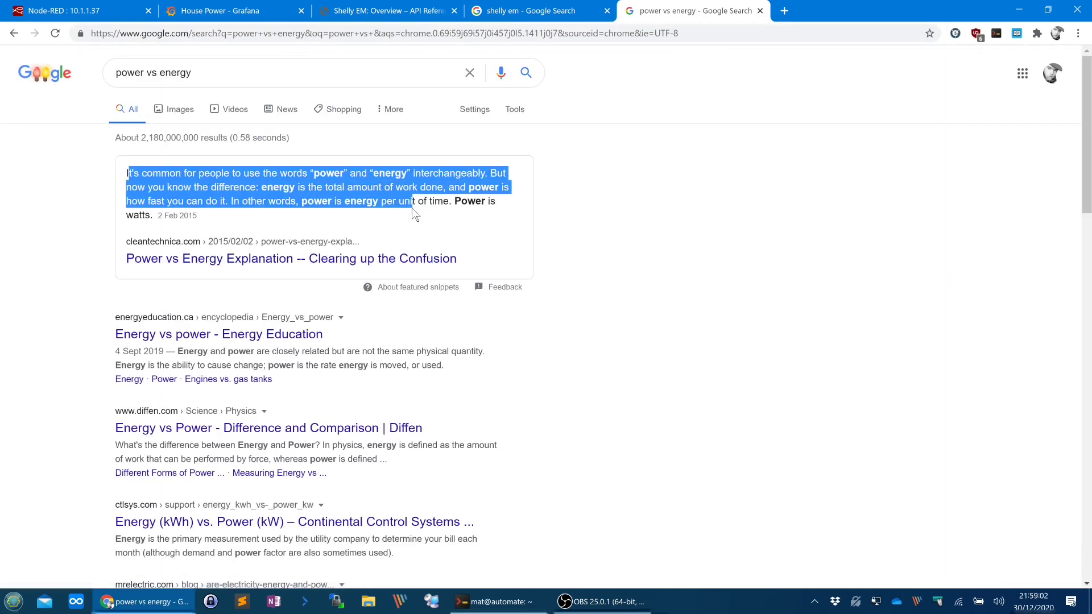
left_click(412, 208)
key("ctrl+w")
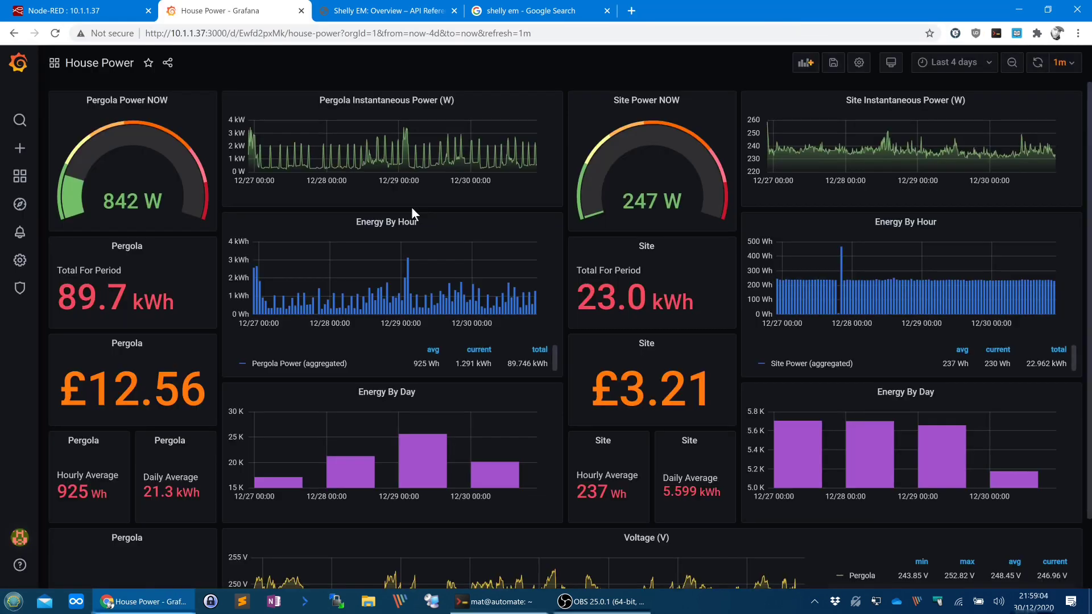
key("F11")
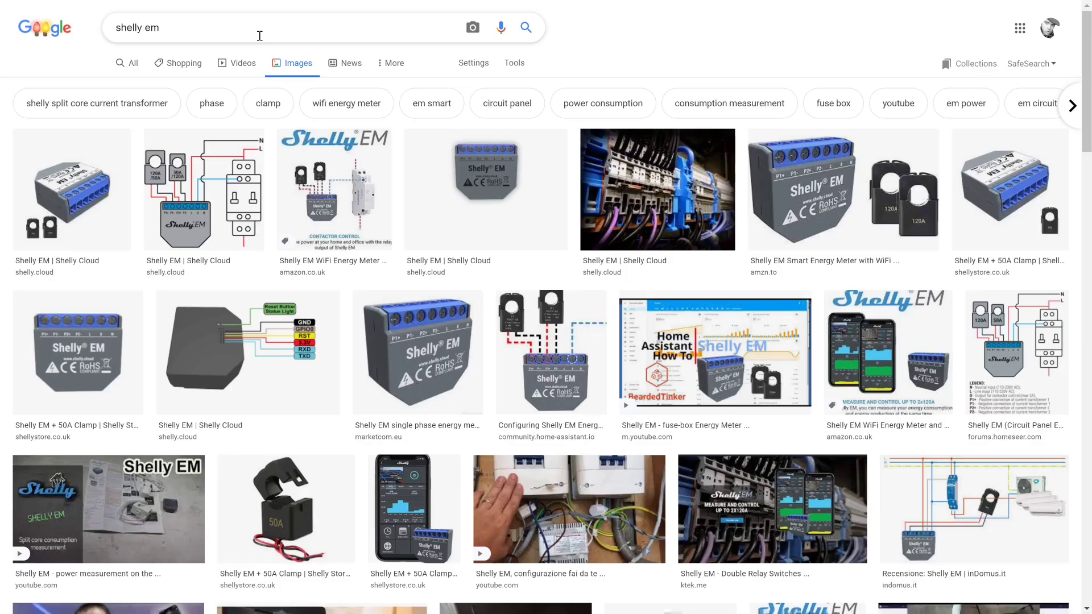
- Preview the Configuring Shelly EM wiring and 50A clamp images in the shelly em results
left_click(549, 342)
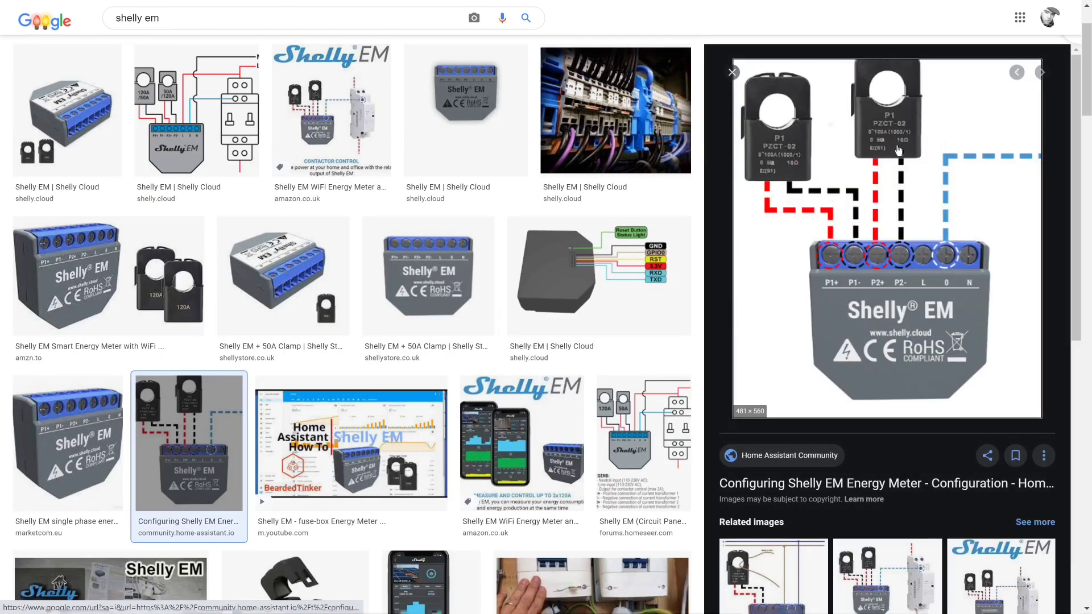
scroll(475, 352, "down", 1)
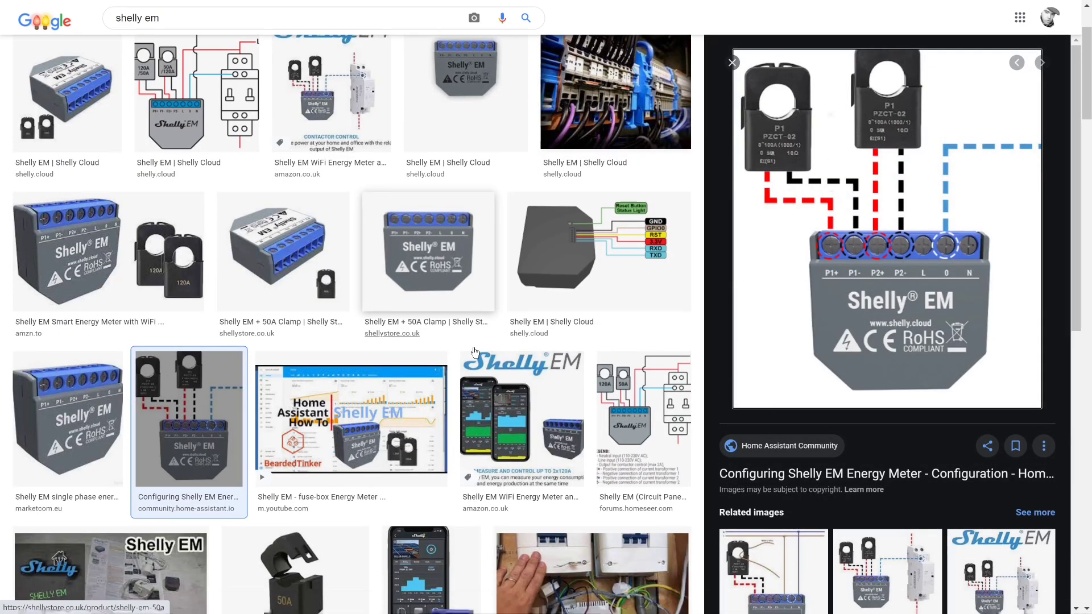
scroll(475, 353, "down", 5)
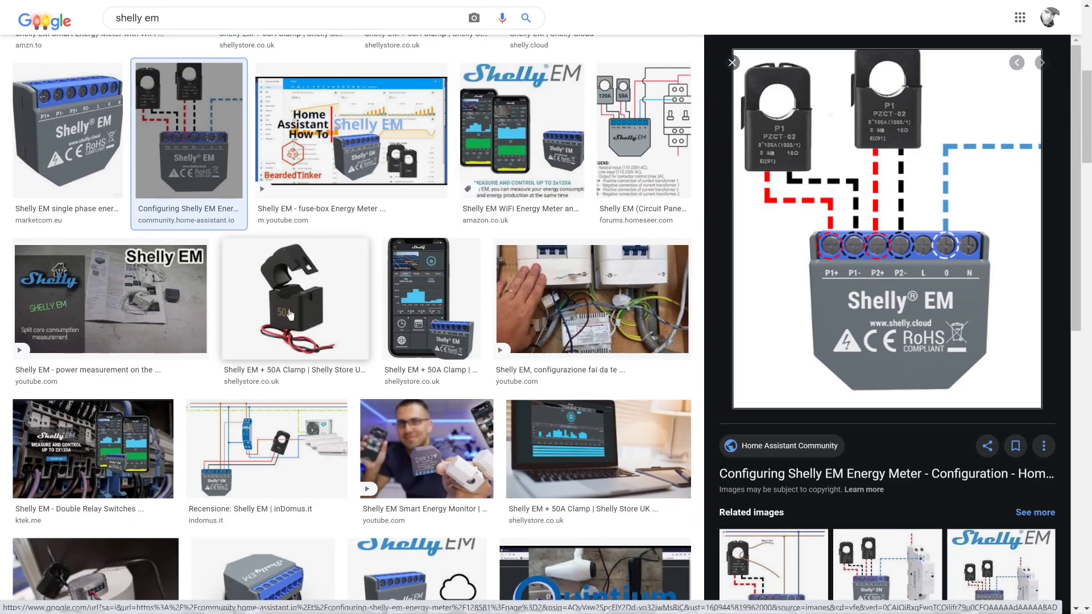
left_click(290, 315)
scroll(290, 314, "down", 9)
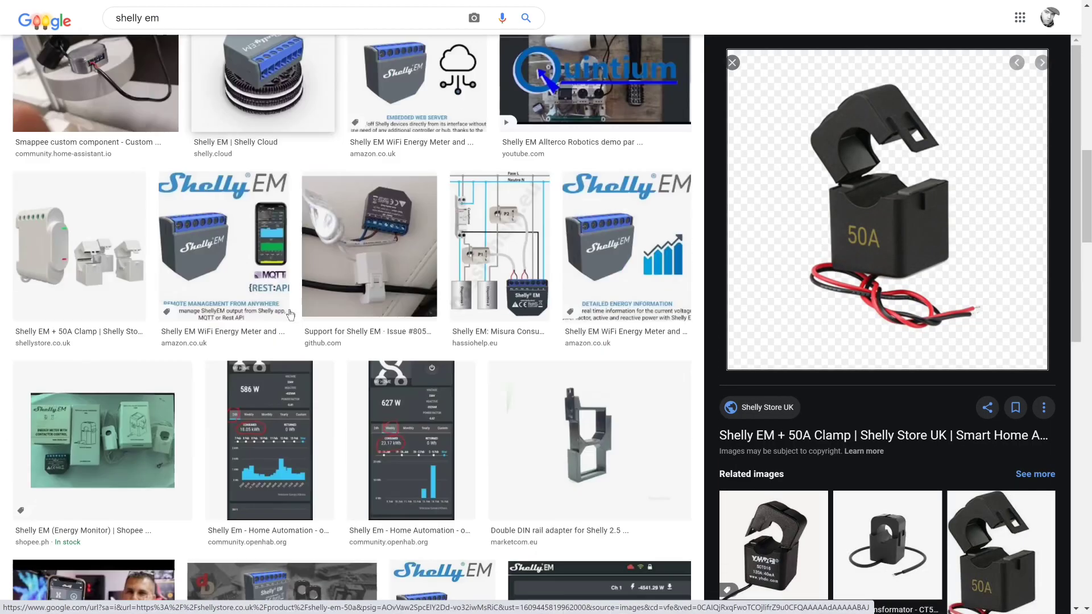
scroll(290, 315, "down", 9)
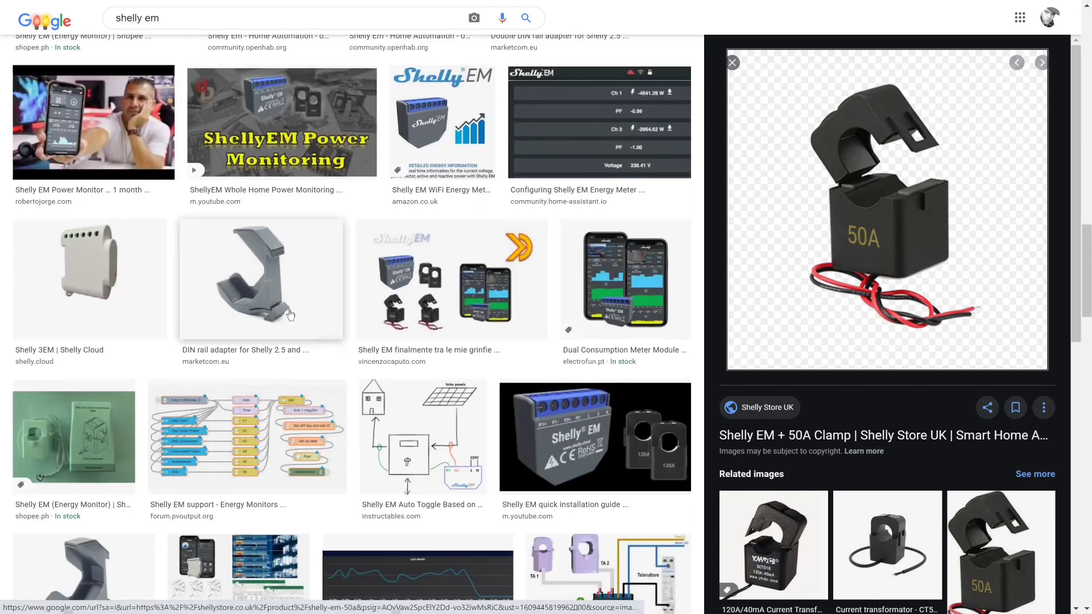
scroll(290, 314, "down", 9)
scroll(290, 315, "up", 16)
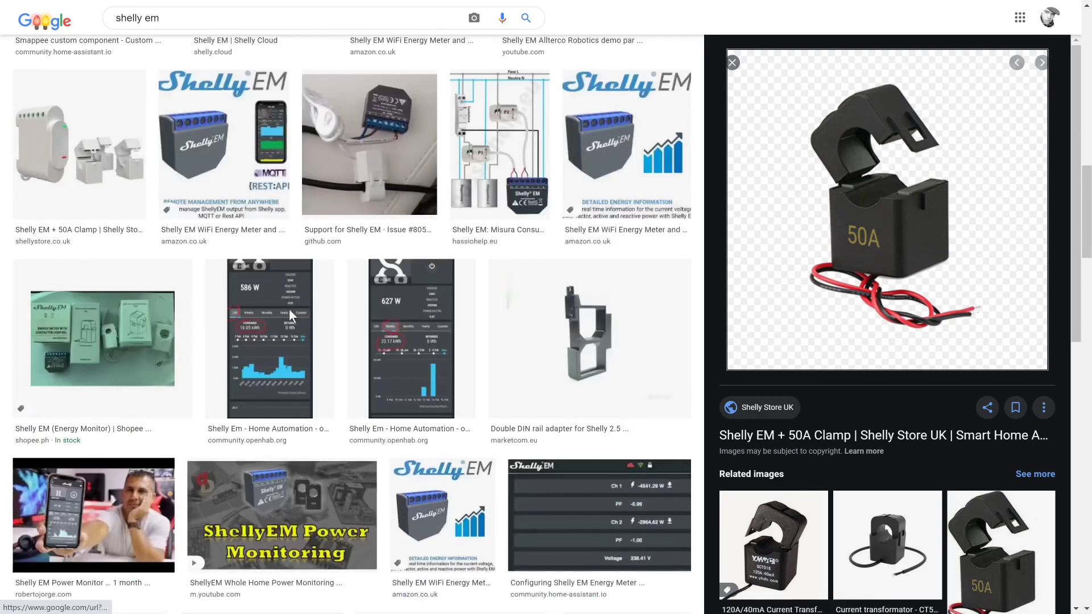
scroll(289, 309, "up", 10)
- Search images for 'shelly em 120a', preview the 120A clamp, and open the fuse-box meter video result
left_click(199, 28)
type("1")
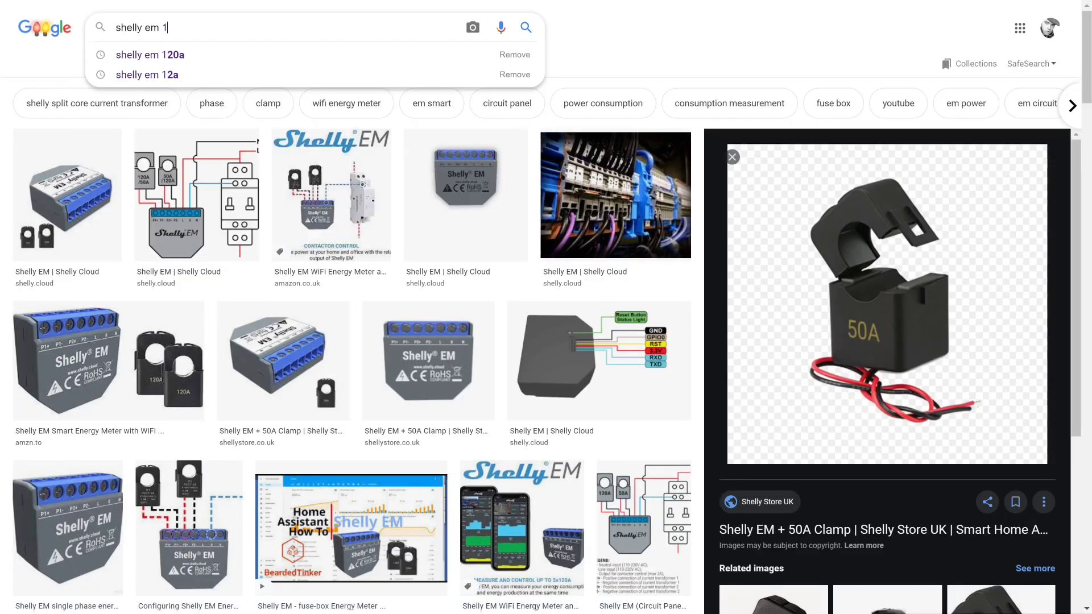
type("20a")
key("Return")
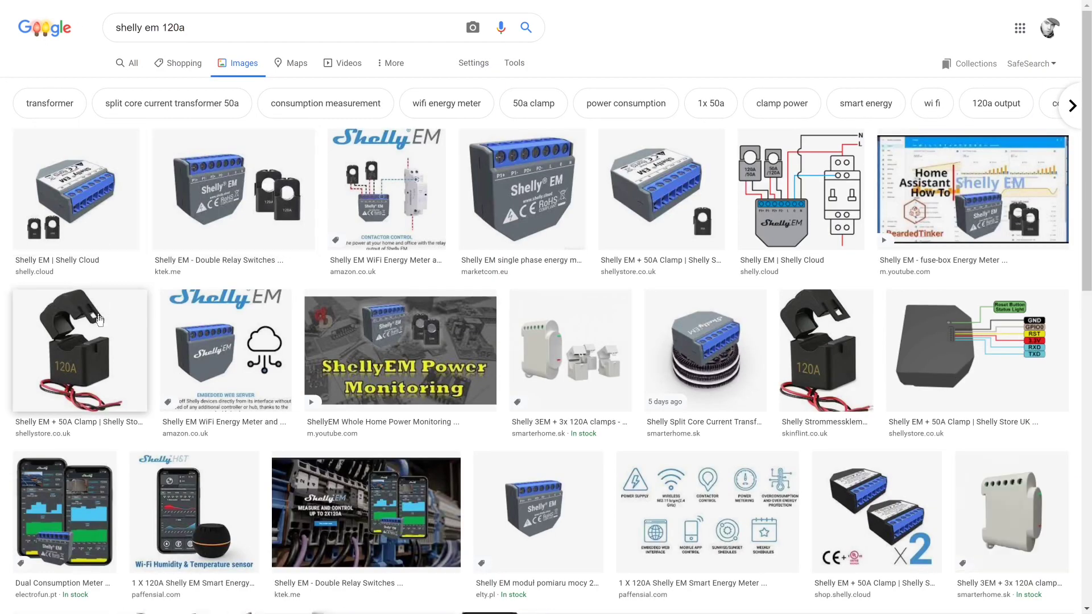
left_click(111, 325)
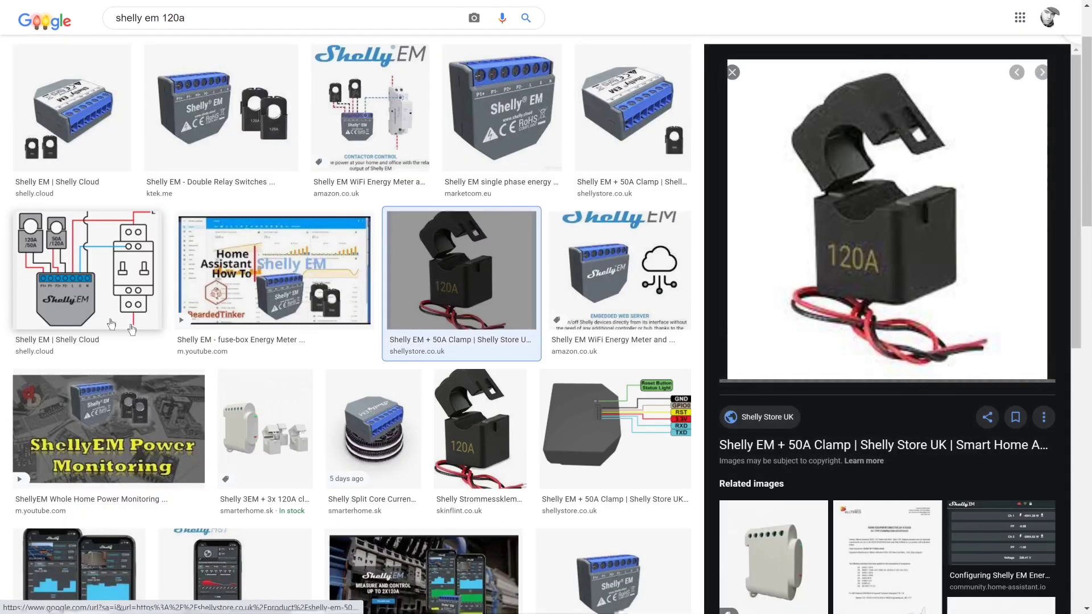
left_click(195, 352)
scroll(194, 352, "up", 2)
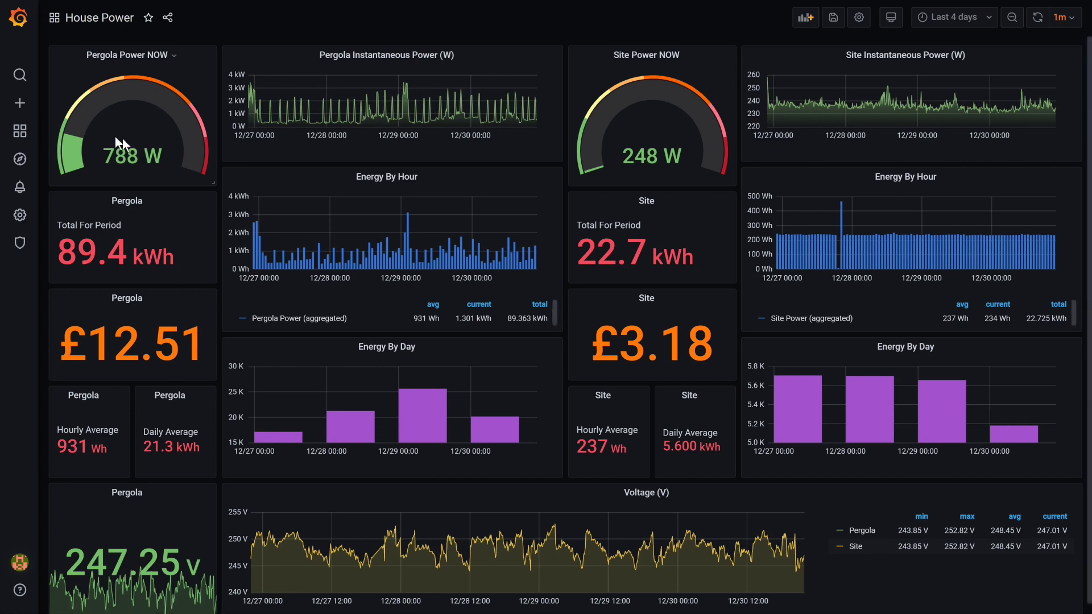
- Edit the Pergola Power NOW gauge and inspect the last() selector in its query
left_click(171, 55)
left_click(143, 95)
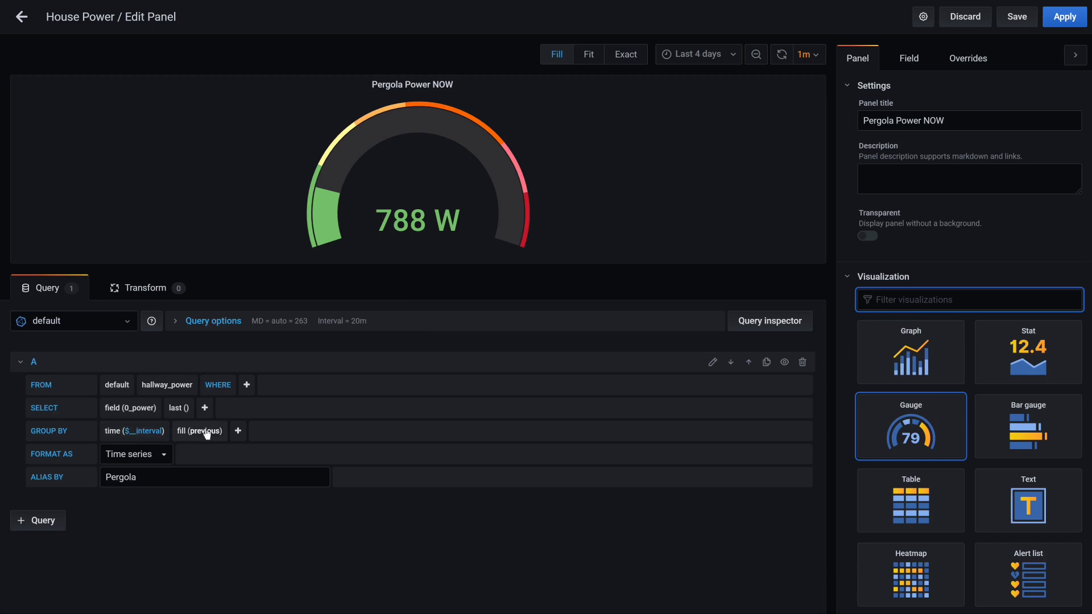
left_click(179, 412)
left_click(301, 550)
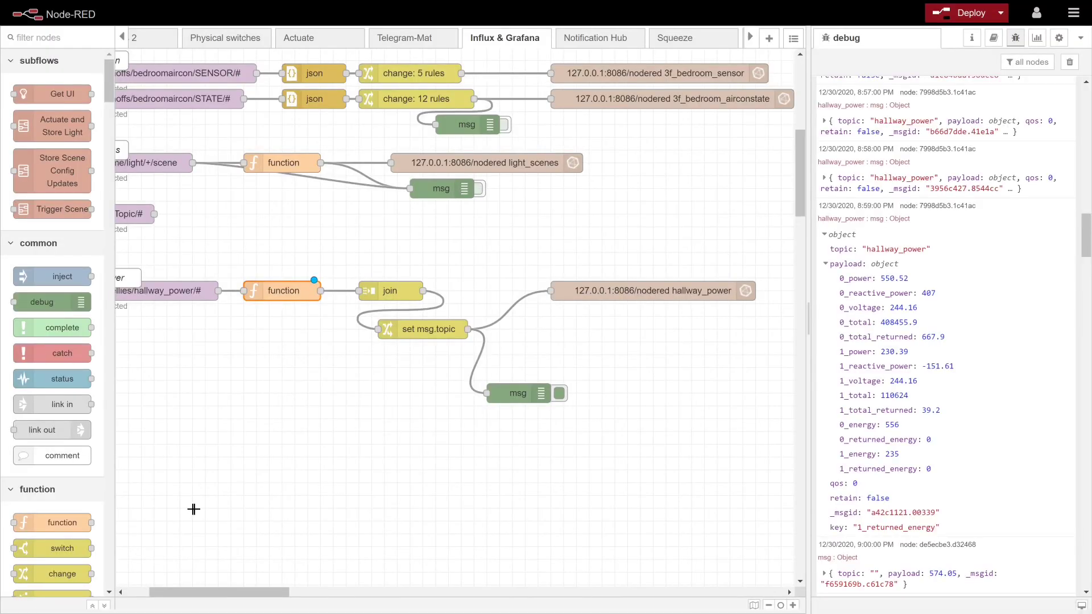
- Scroll across the hallway power flow in Node-RED and open a new browser tab
scroll(192, 509, "left", 2)
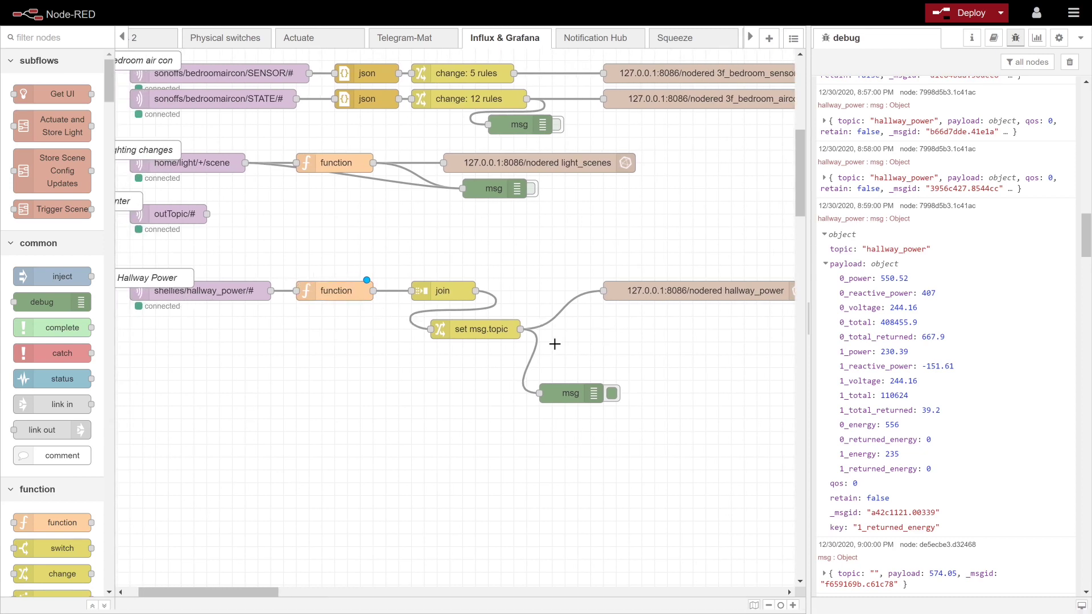
key("ctrl+t")
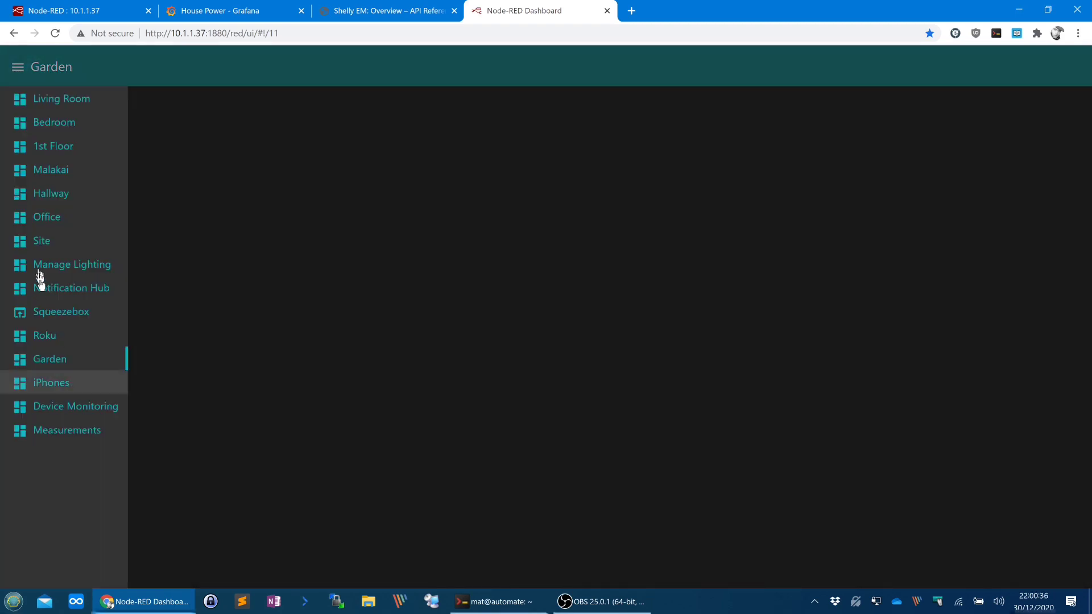
- Open the Device Monitoring page and scroll through the Shellies, Arduinos and Sonoffs tables
left_click(41, 406)
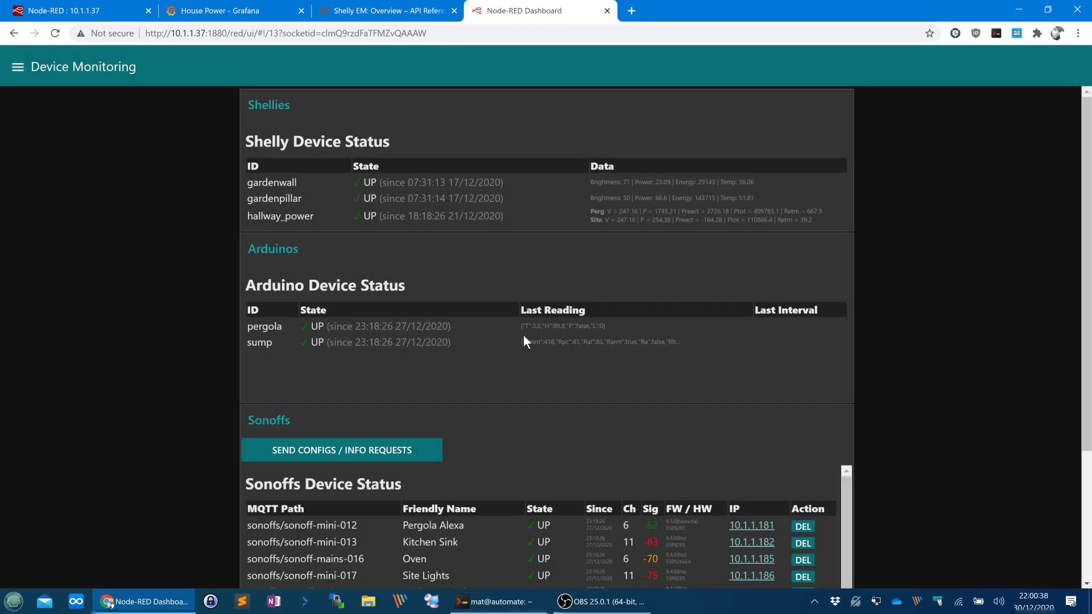
scroll(523, 334, "down", 3)
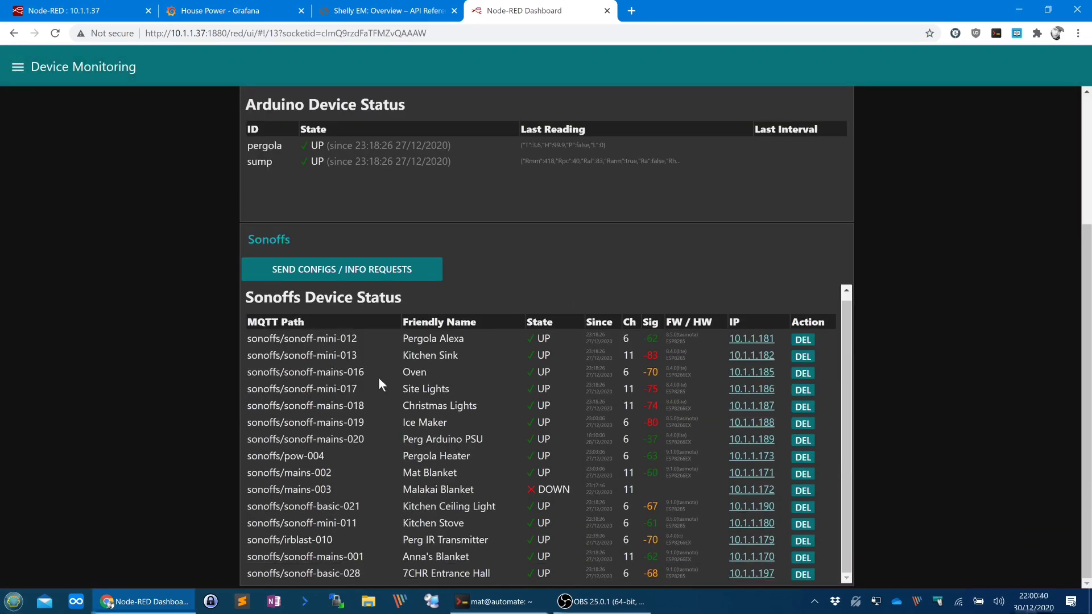
scroll(493, 215, "up", 3)
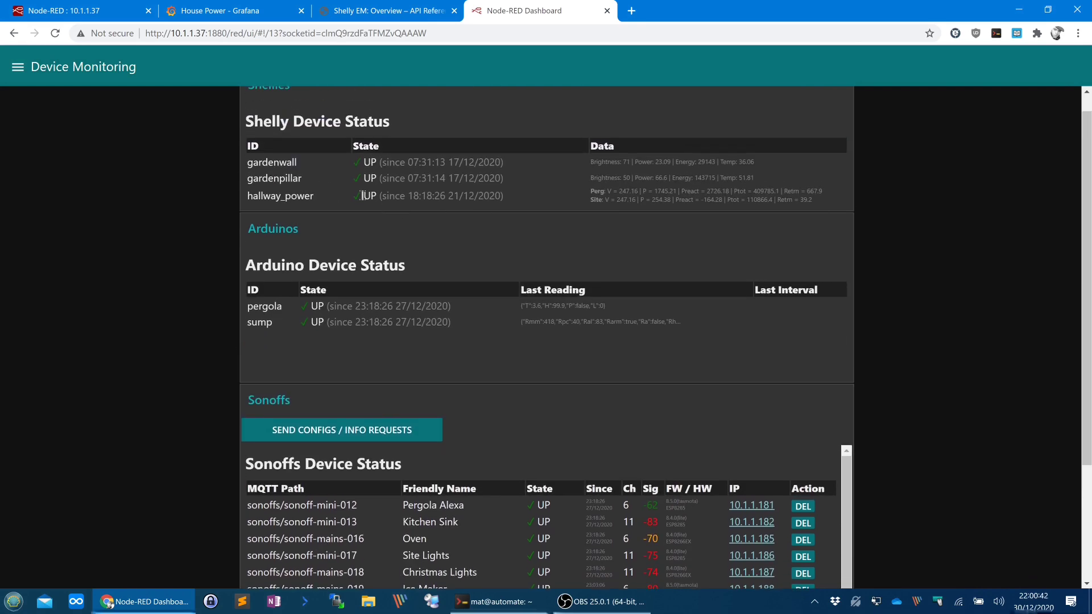
scroll(480, 358, "down", 2)
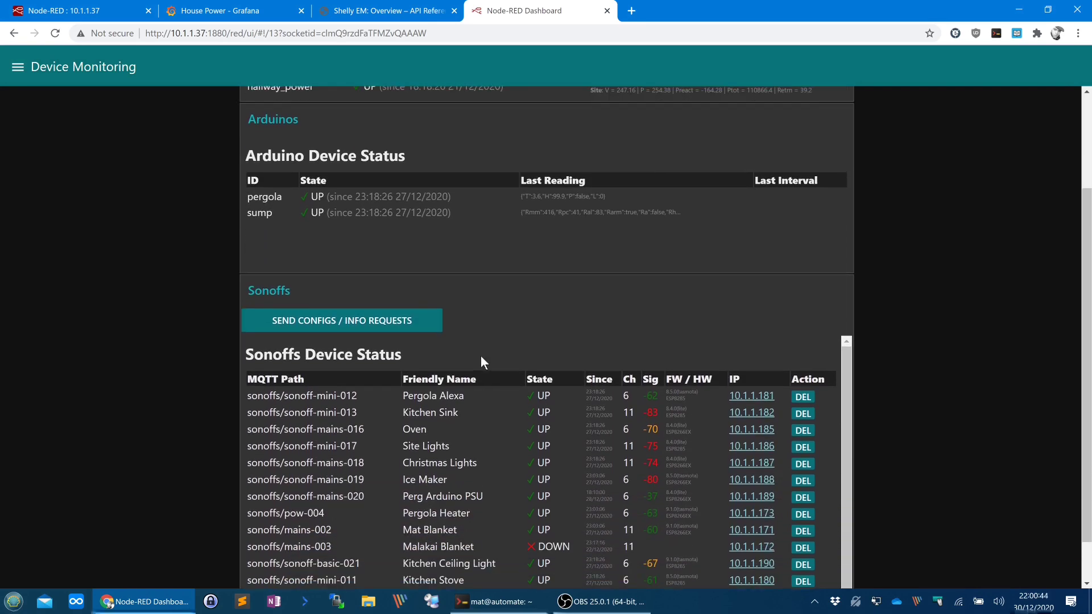
scroll(481, 359, "up", 2)
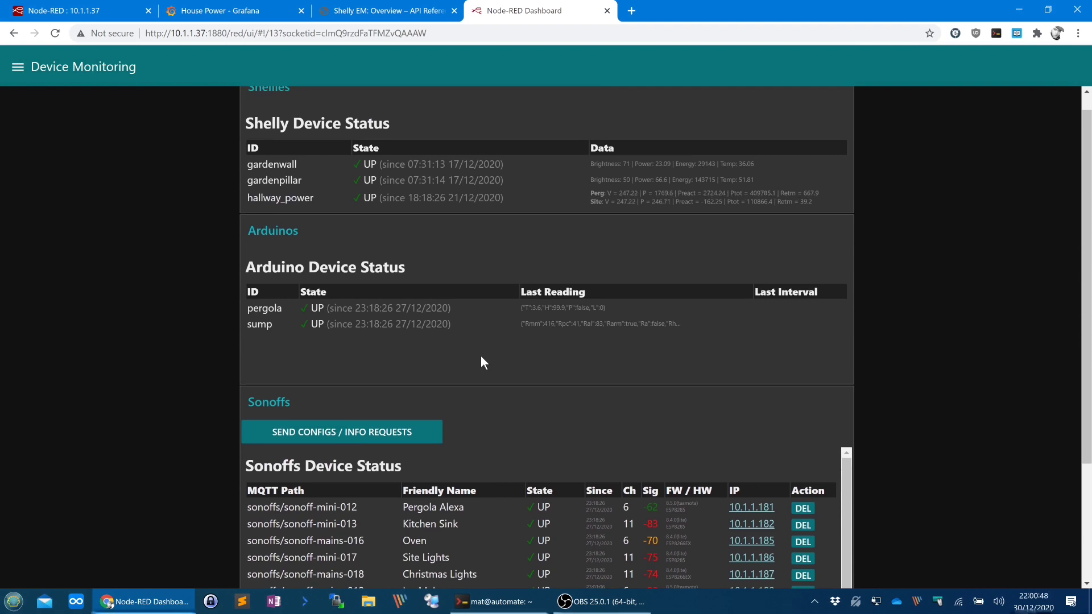
scroll(481, 363, "down", 1)
scroll(483, 363, "down", 2)
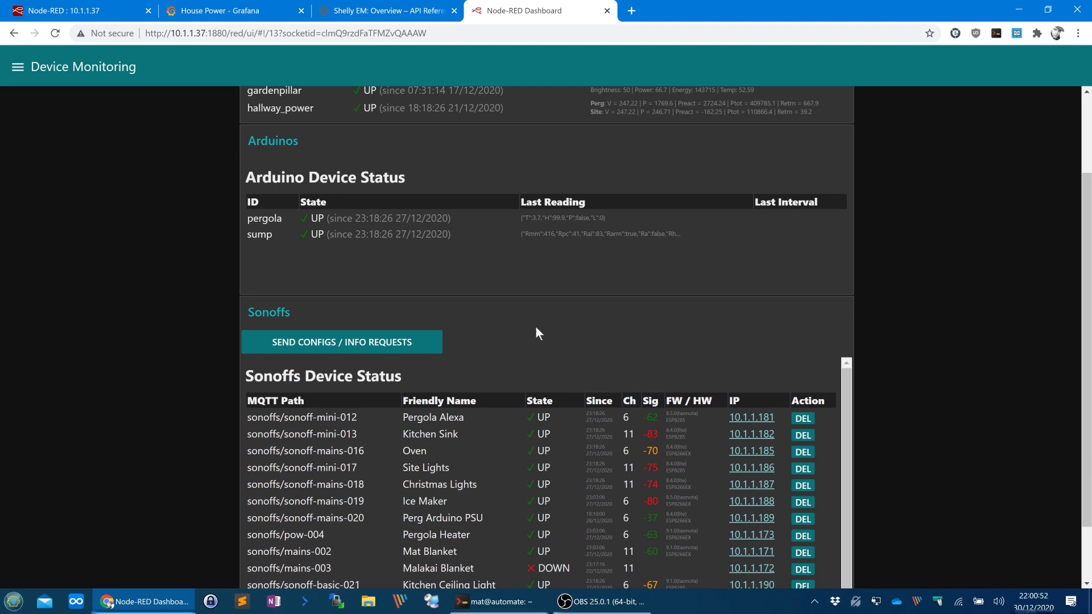
scroll(537, 329, "up", 1)
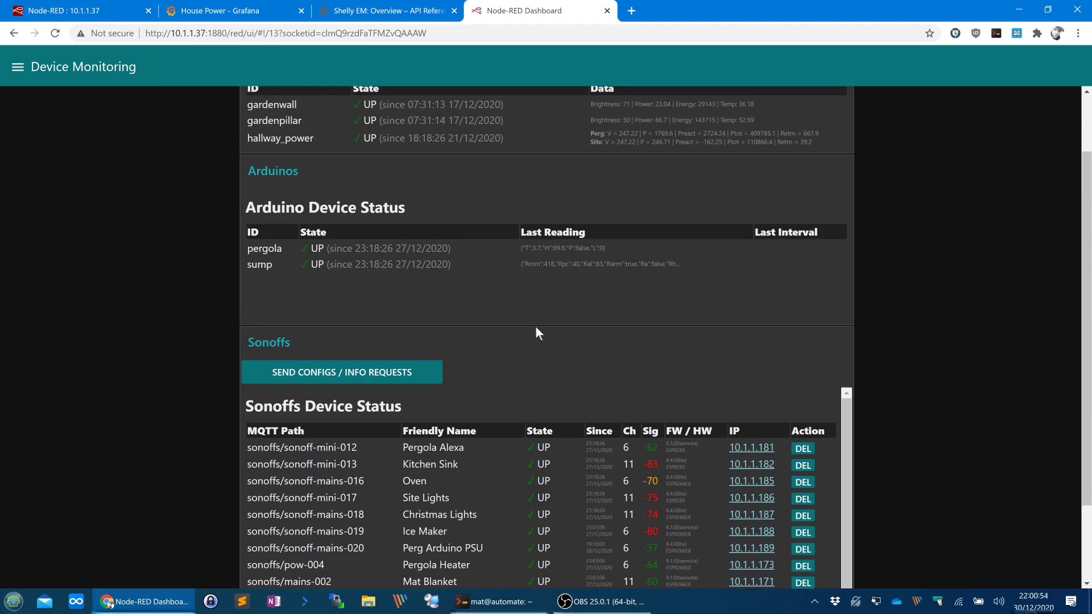
scroll(536, 333, "down", 3)
scroll(683, 426, "up", 5, "ctrl")
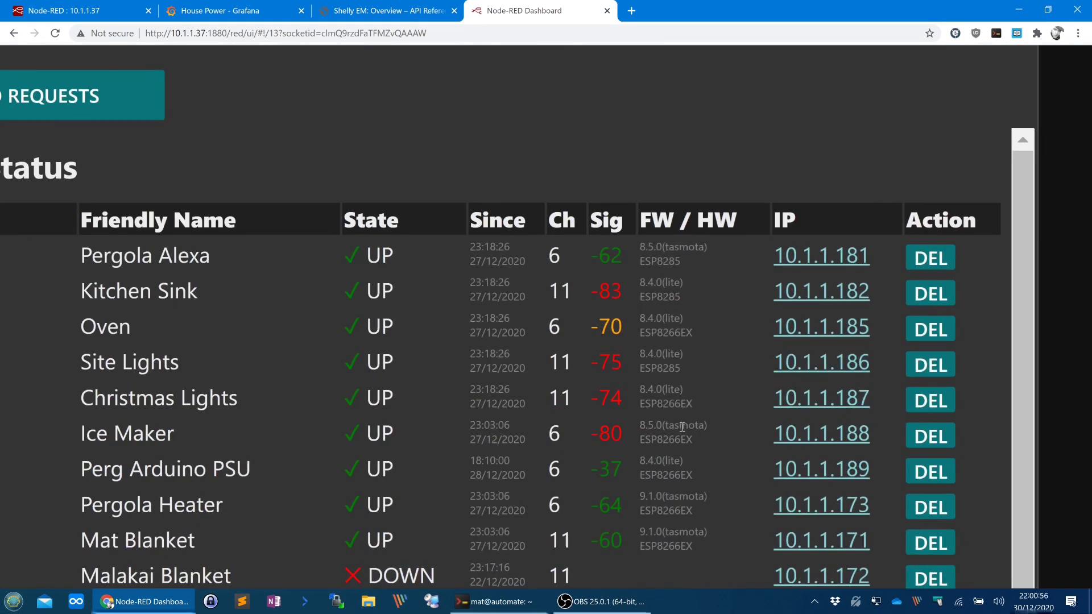
- Highlight the firmware and hardware types (ESP8266EX, ESP8285) for Christmas Lights, Ice Maker, Perg Arduino PSU and Kitchen Sink
left_click_drag(640, 392, 692, 400)
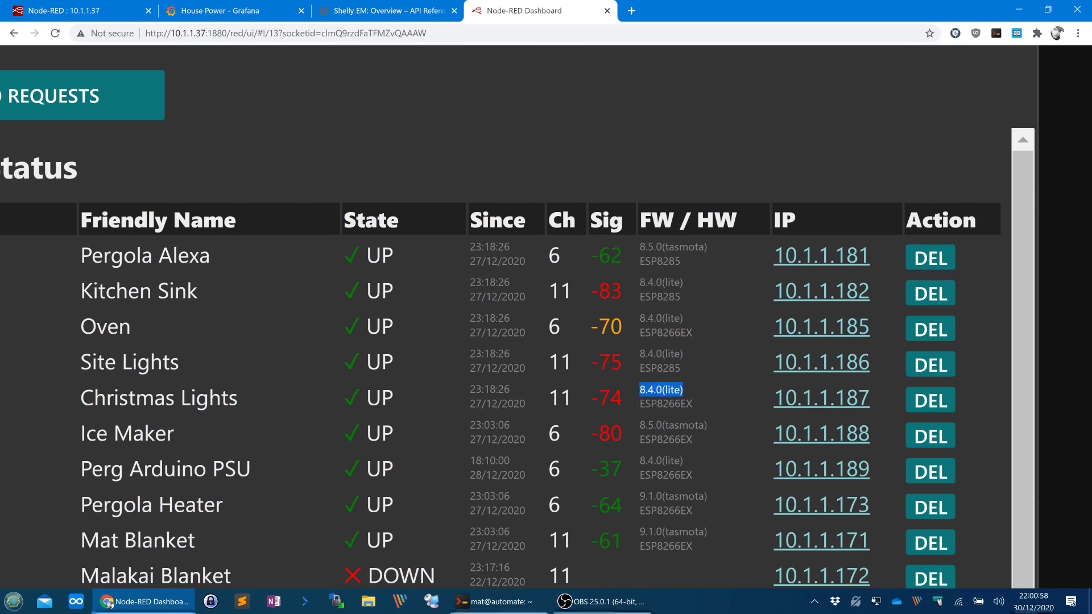
double_click(663, 404)
double_click(654, 442)
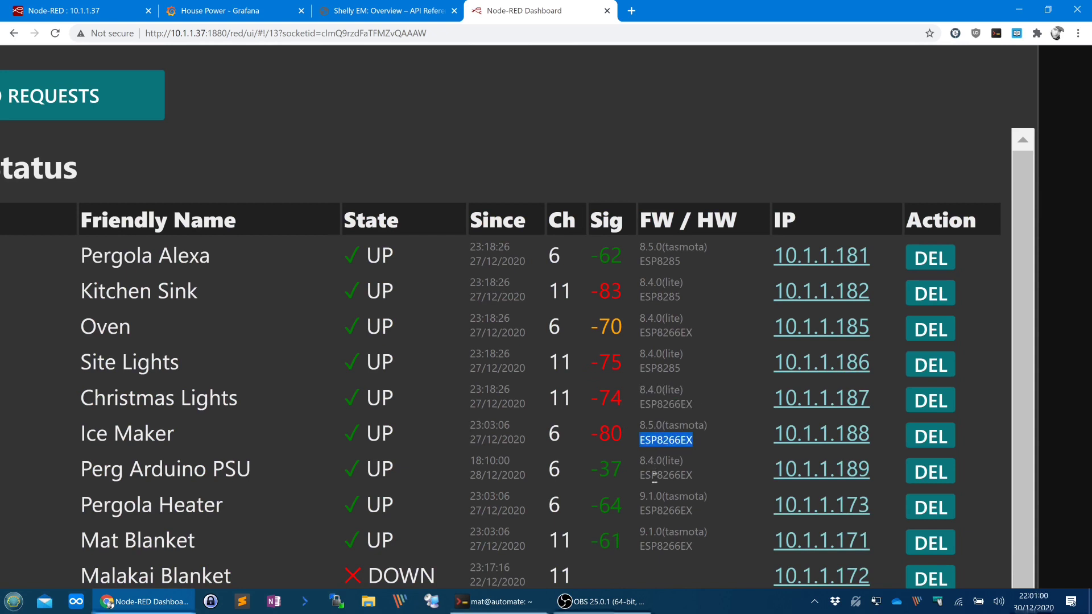
double_click(655, 475)
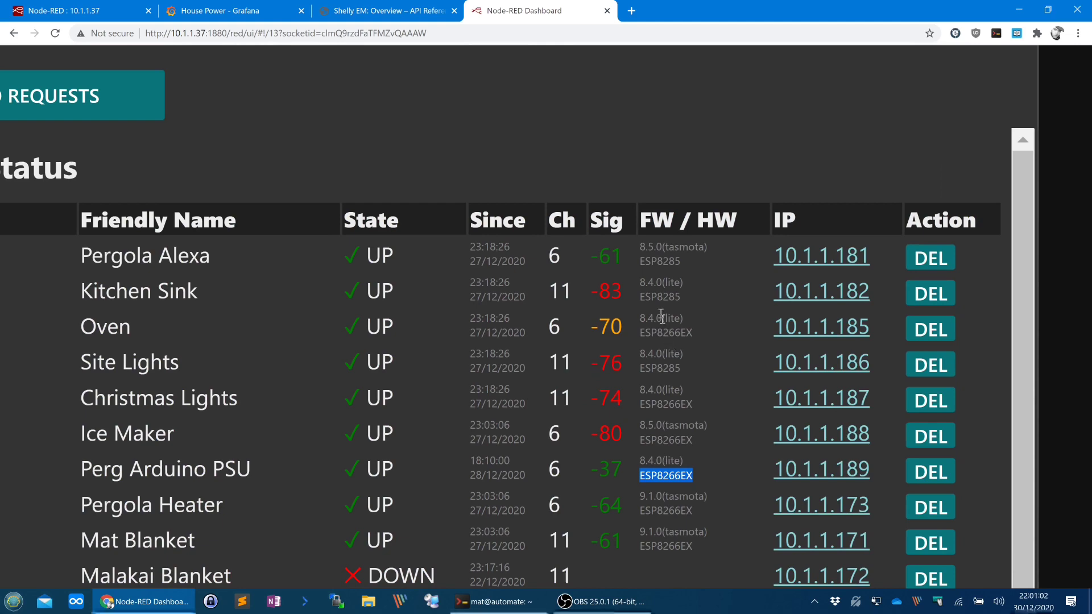
double_click(660, 297)
left_click(660, 297)
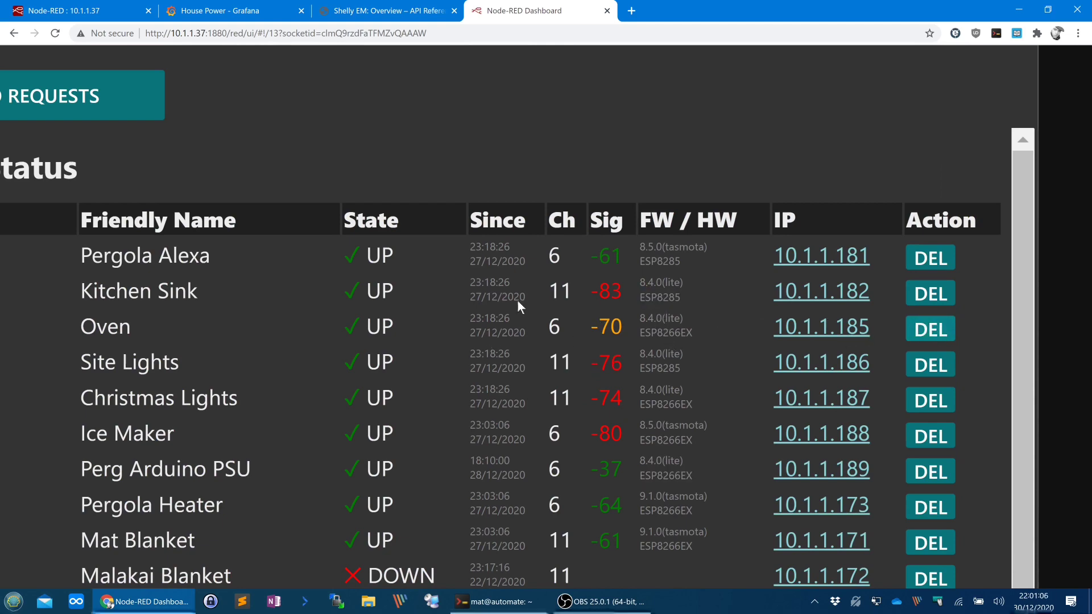
scroll(517, 299, "down", 5, "ctrl")
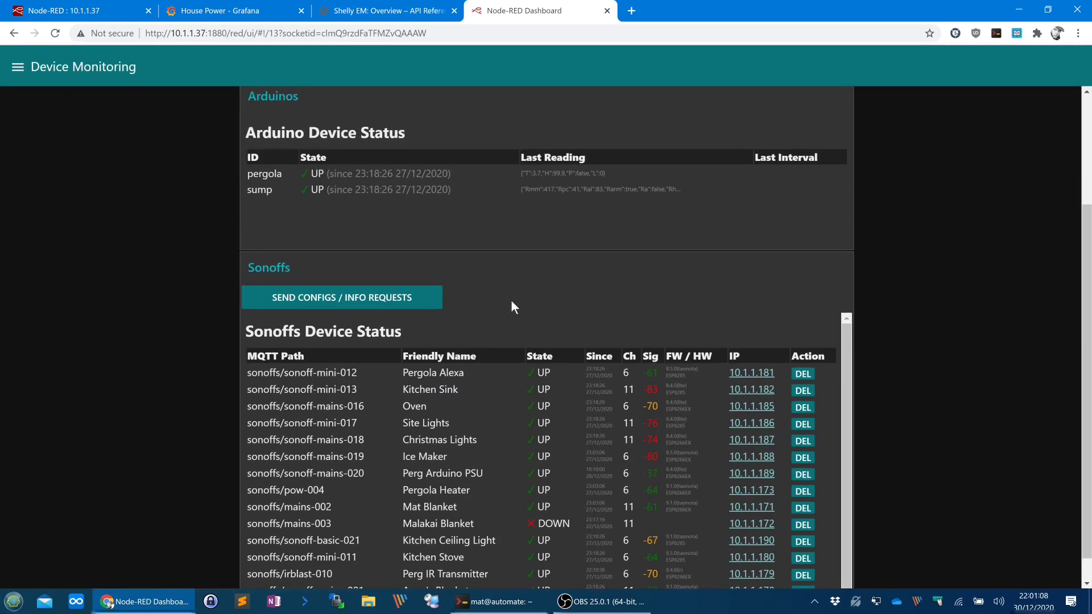
scroll(511, 302, "up", 2)
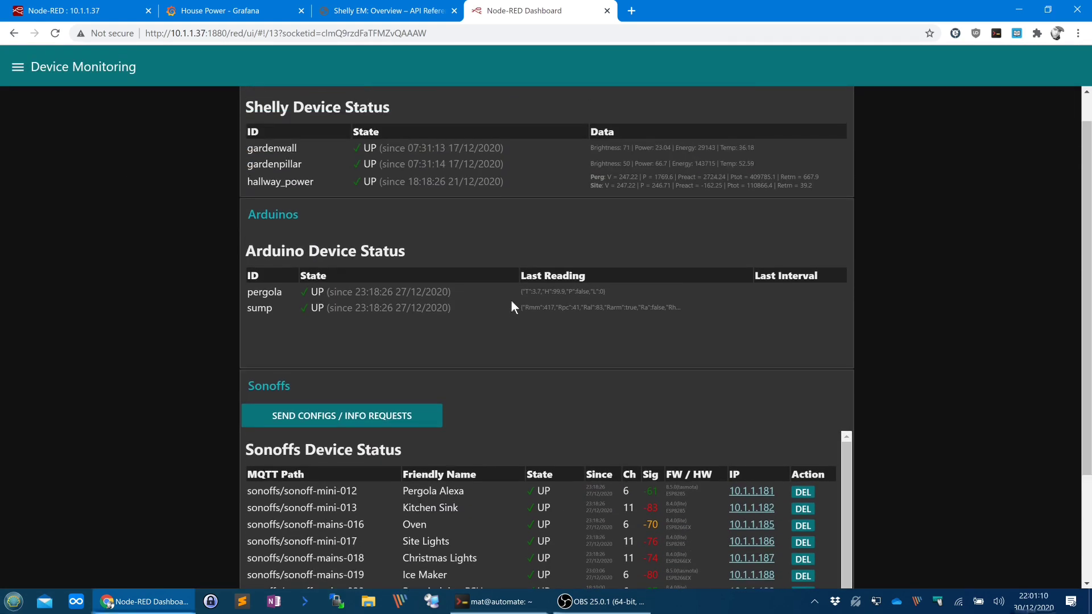
scroll(511, 299, "up", 1)
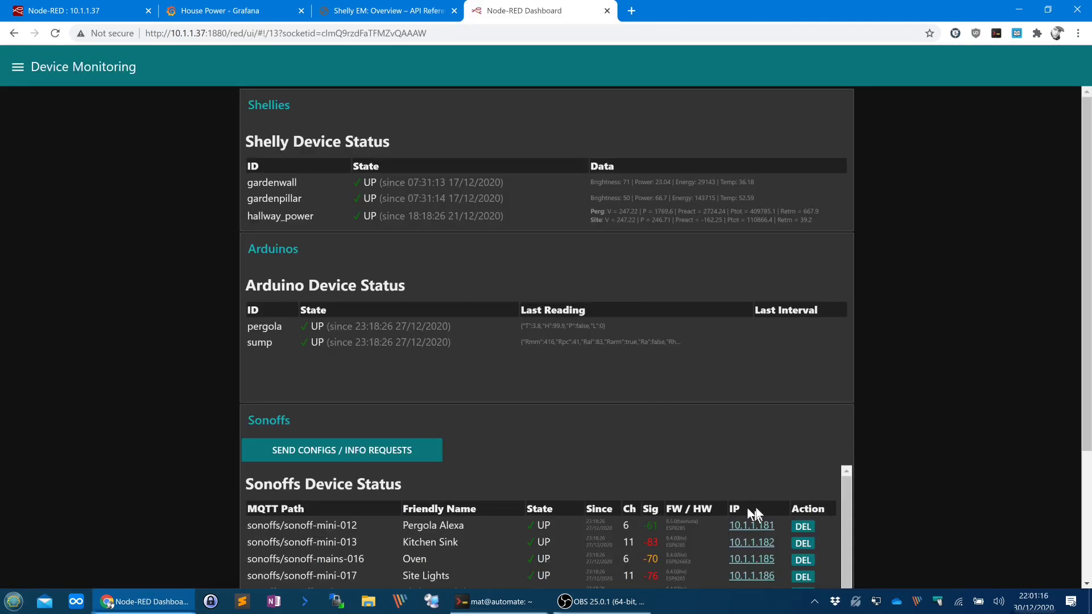
scroll(790, 209, "up", 5)
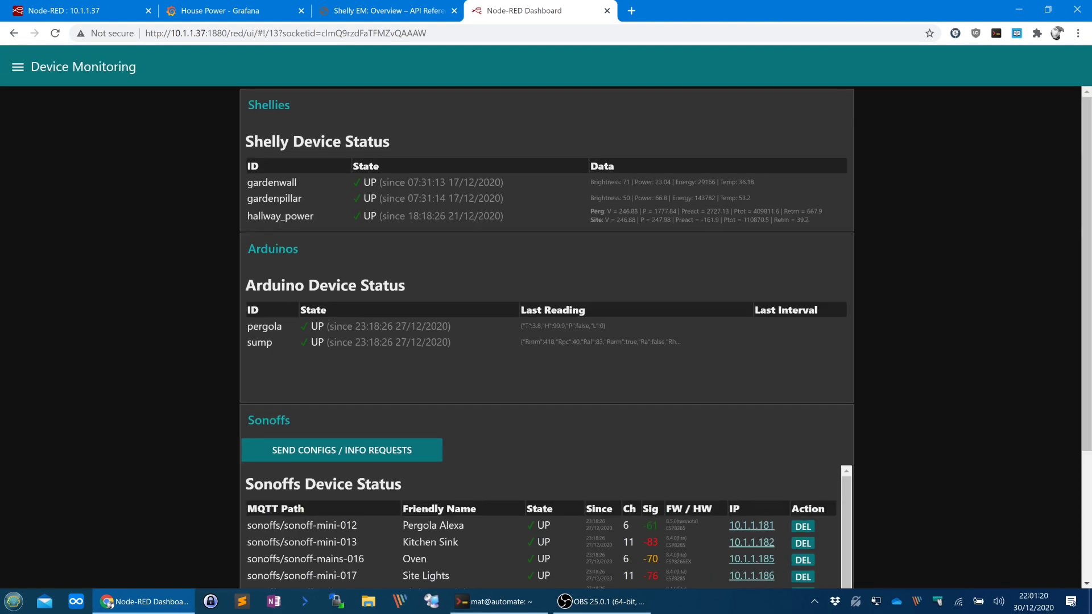
- Close the Node-RED Dashboard tab, return to Grafana and look over the time range choices
key("ctrl+w")
key("ctrl+shift+Tab")
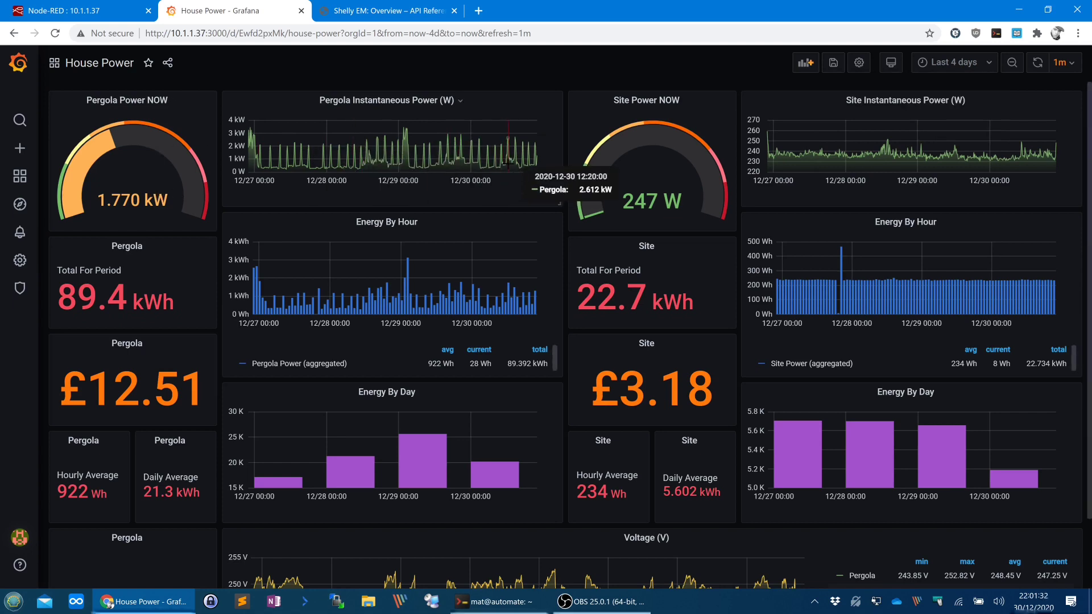
left_click(944, 63)
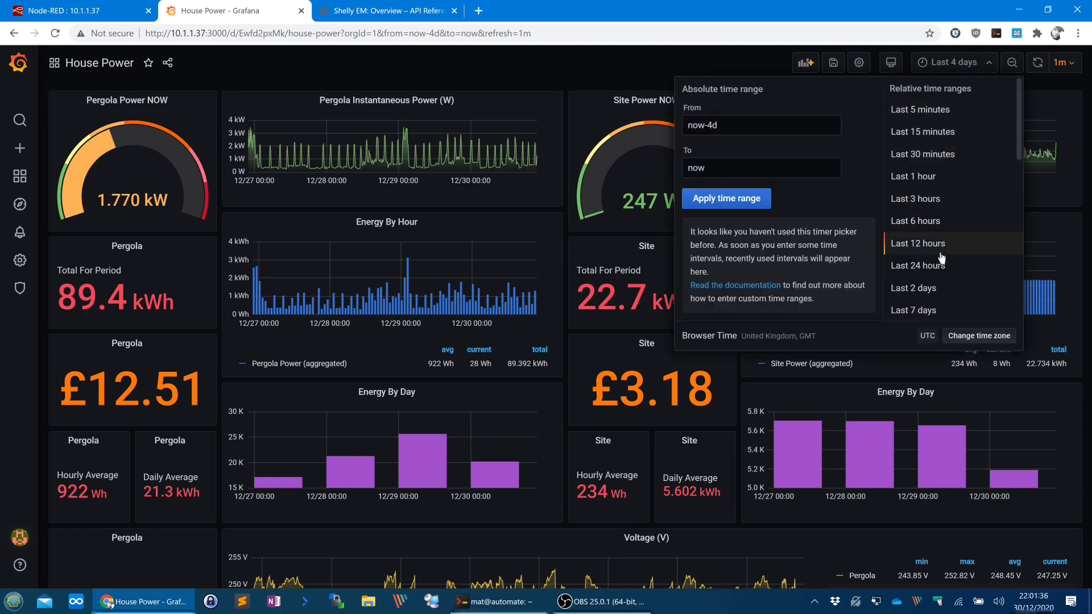
scroll(941, 257, "down", 4)
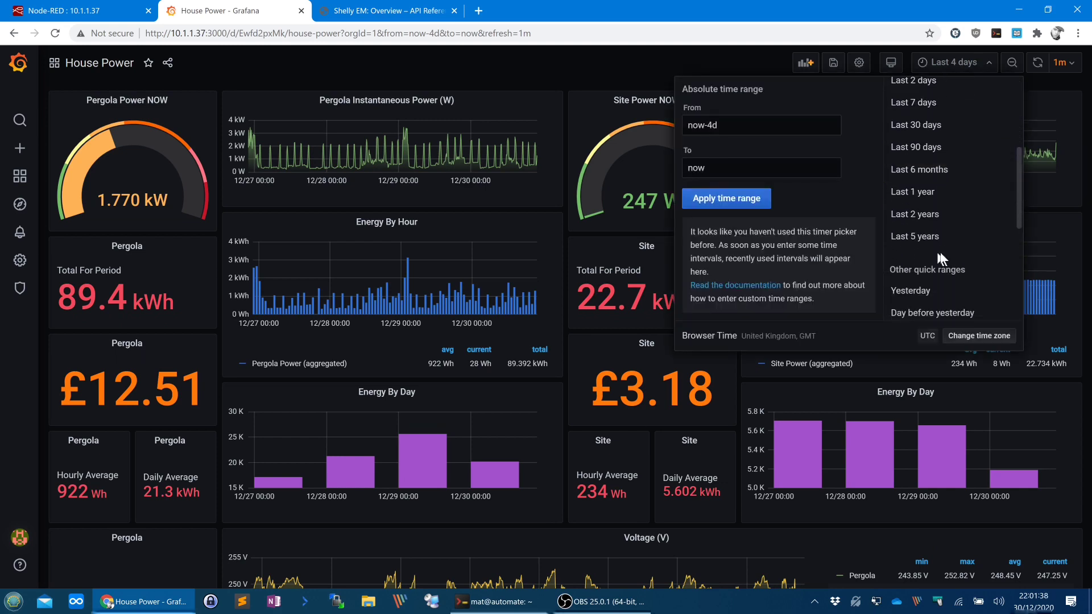
scroll(940, 251, "up", 4)
left_click(488, 84)
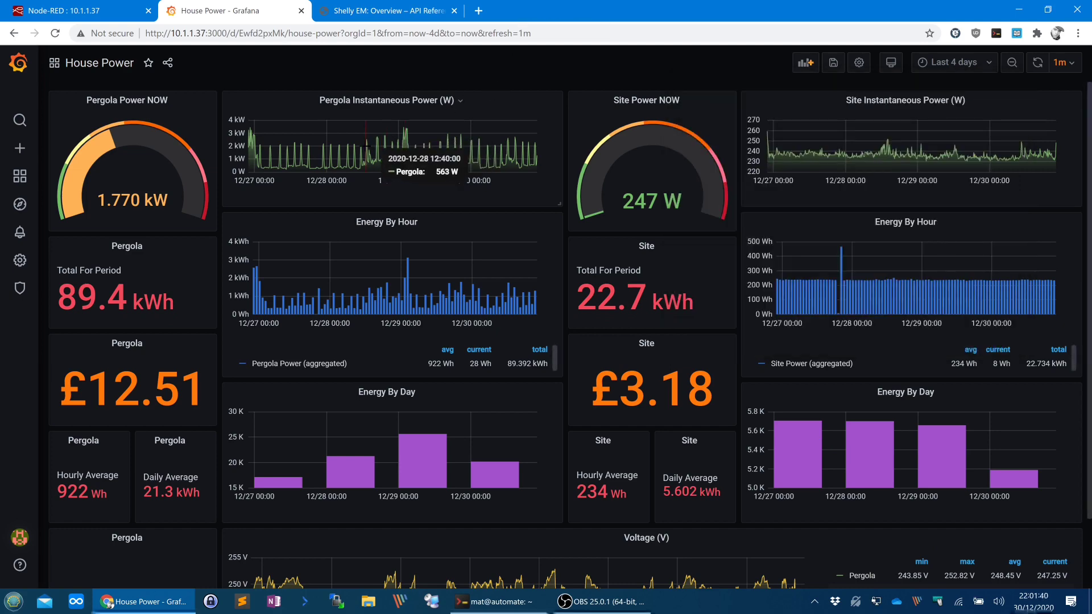
left_click_drag(366, 149, 464, 153)
left_click_drag(342, 161, 424, 163)
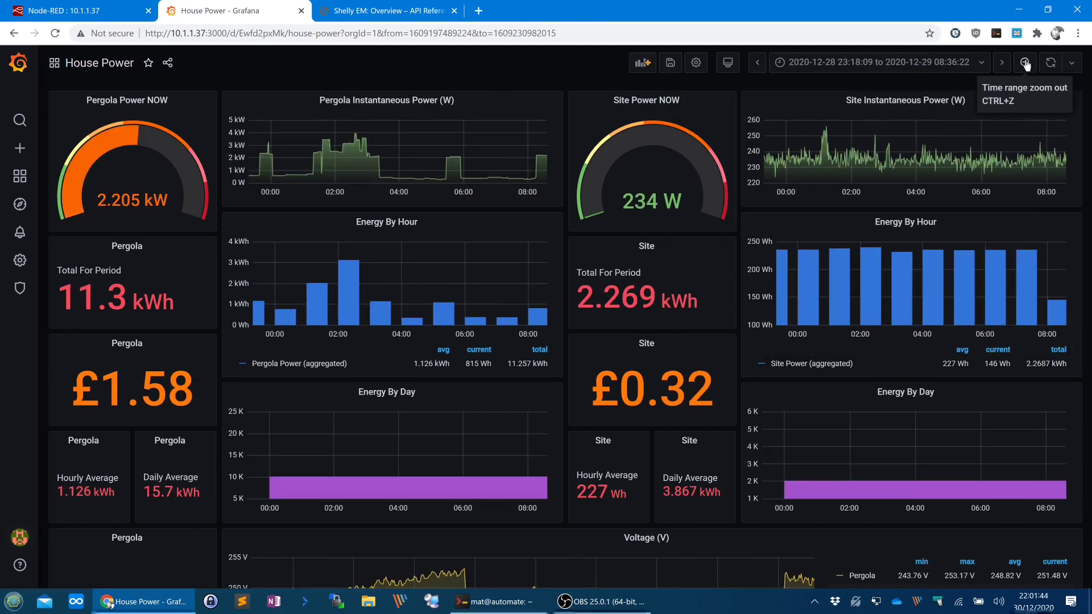
- Zoom the dashboard time range out three times, then show Last 5 minutes
left_click(1026, 64)
left_click(1026, 63)
left_click(1026, 63)
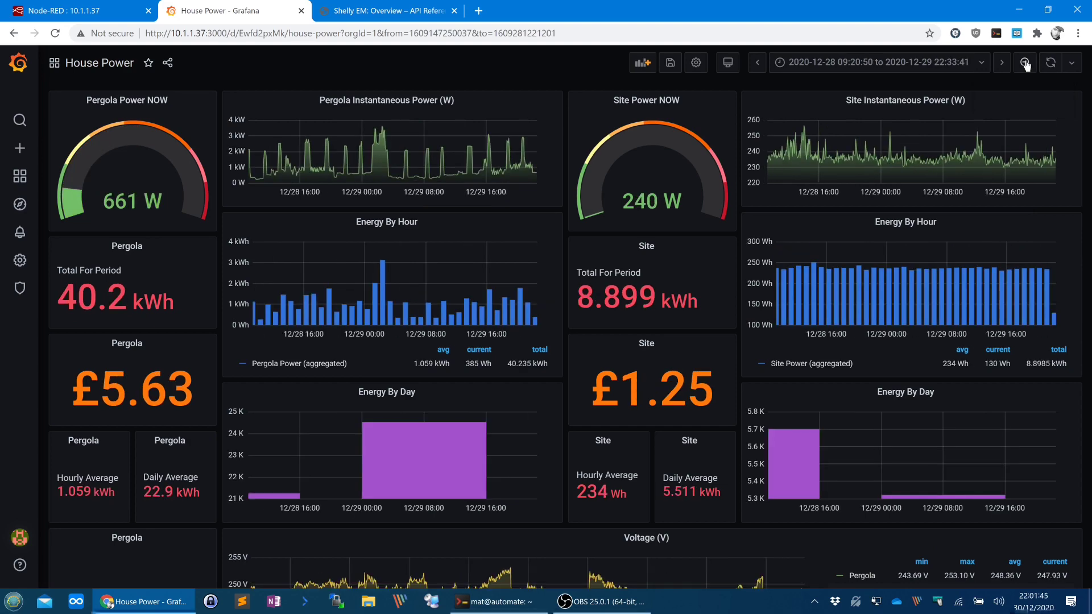
left_click(974, 62)
left_click(774, 124)
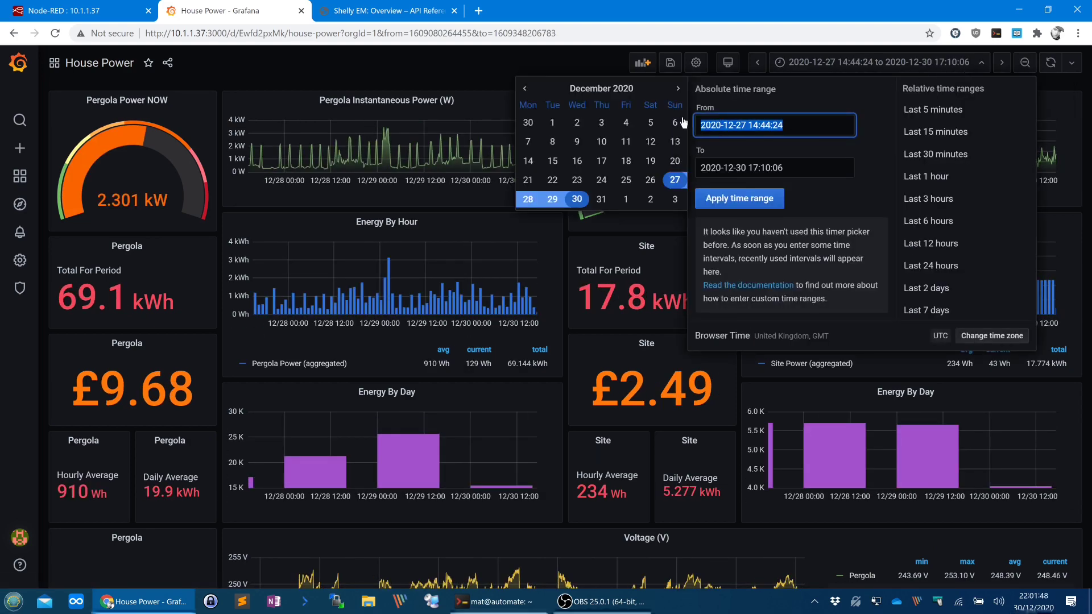
left_click(933, 109)
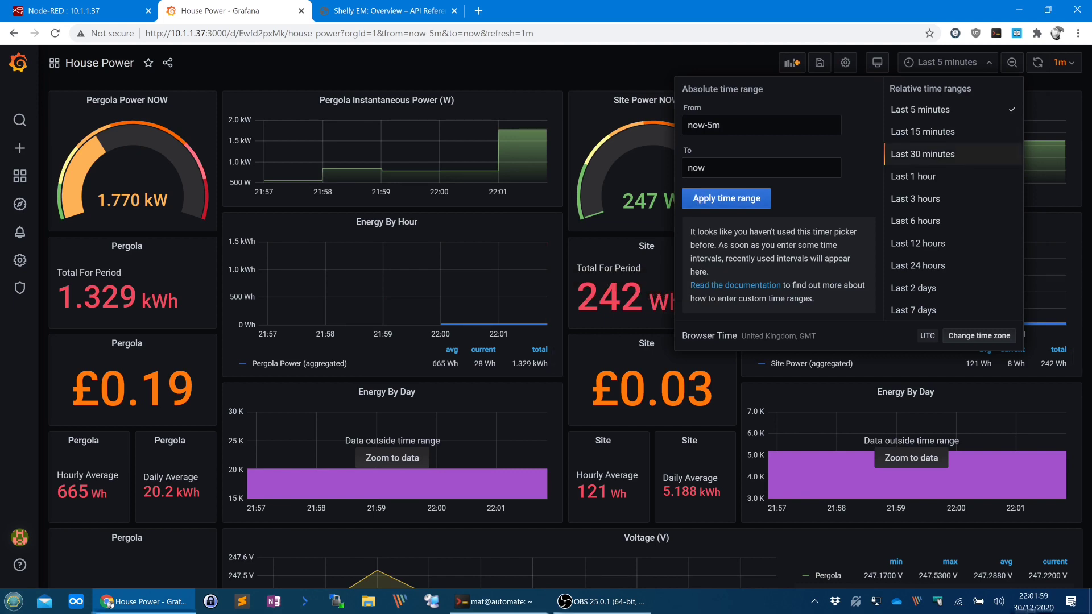
- Switch the time range to Last 24 hours, then to Last 2 days
left_click(917, 265)
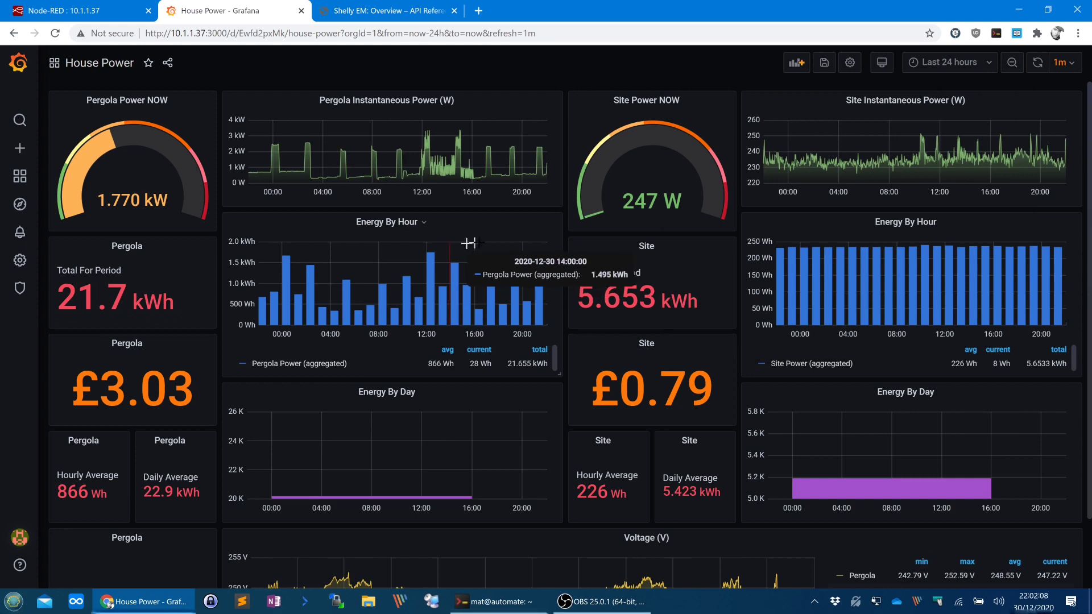
left_click(961, 63)
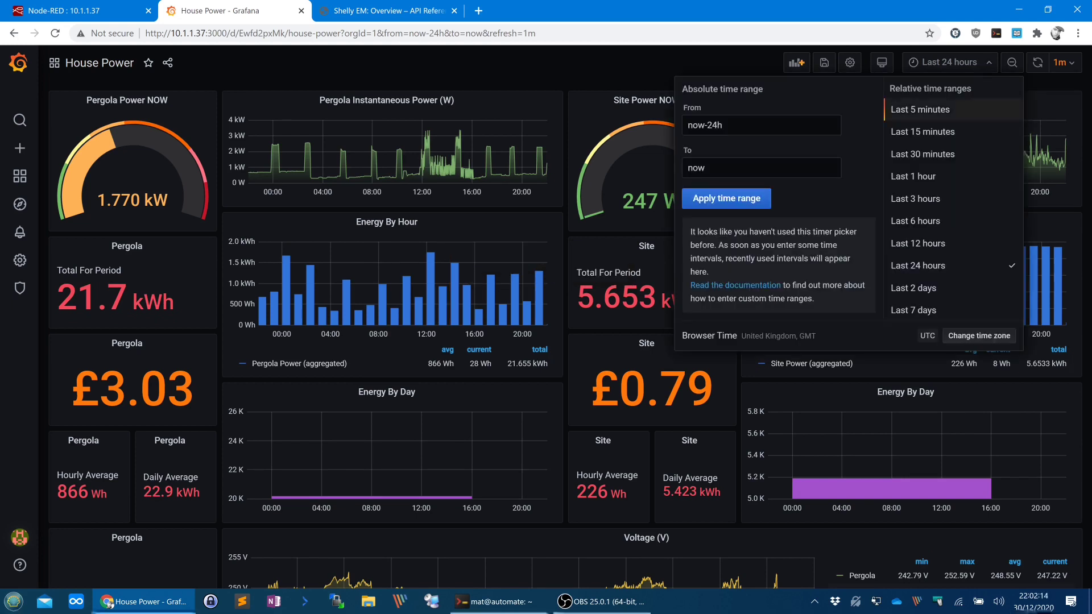
left_click(967, 287)
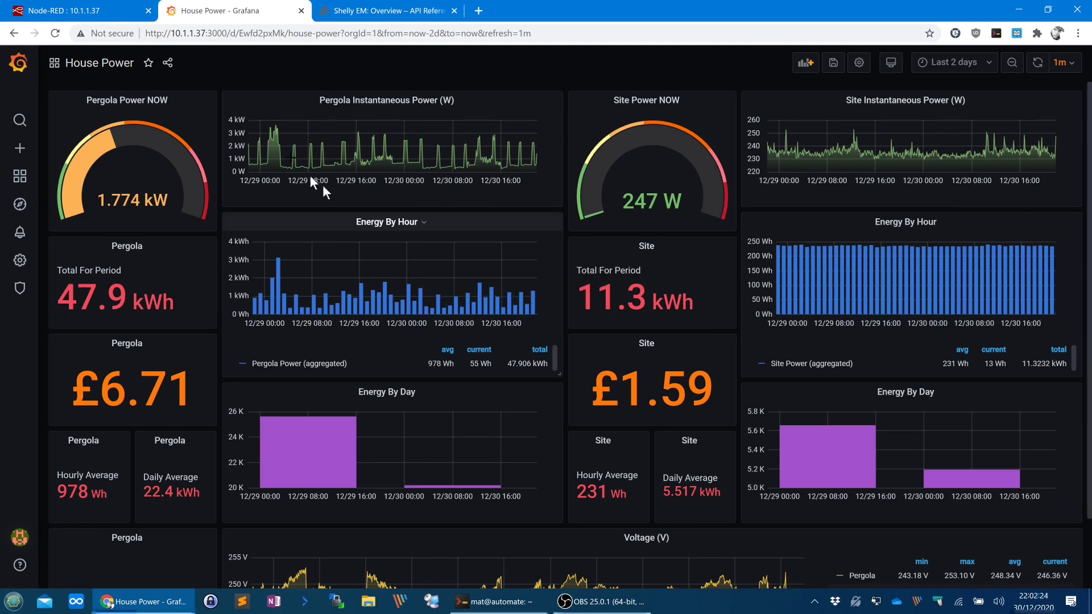
- In Node-RED, glance at the Hallway Power function code and its shellies/hallway_power input node
key("ctrl+shift+Tab")
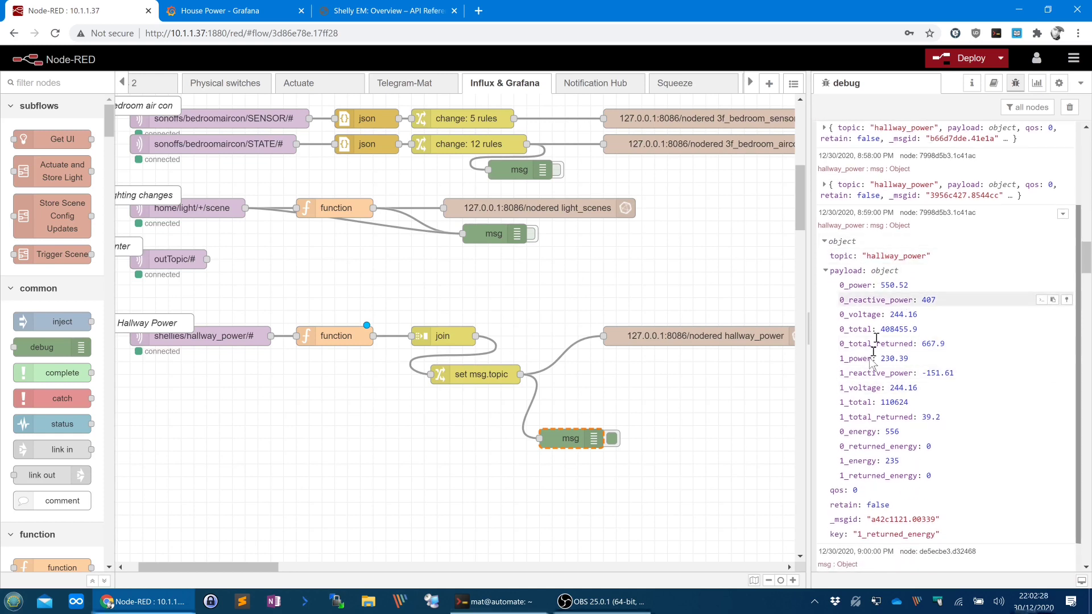
double_click(309, 340)
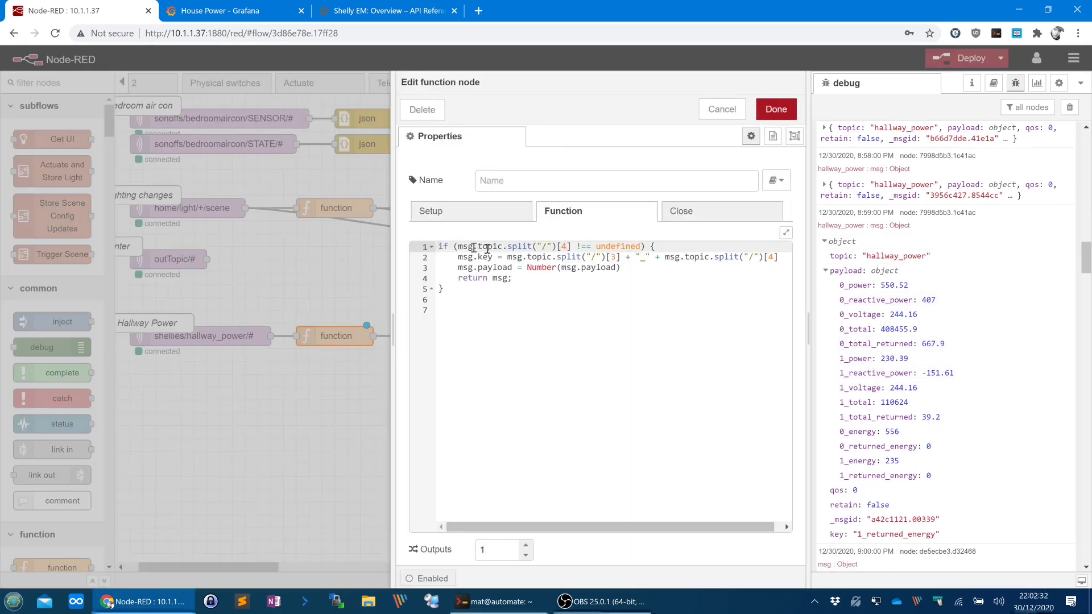
left_click(538, 310)
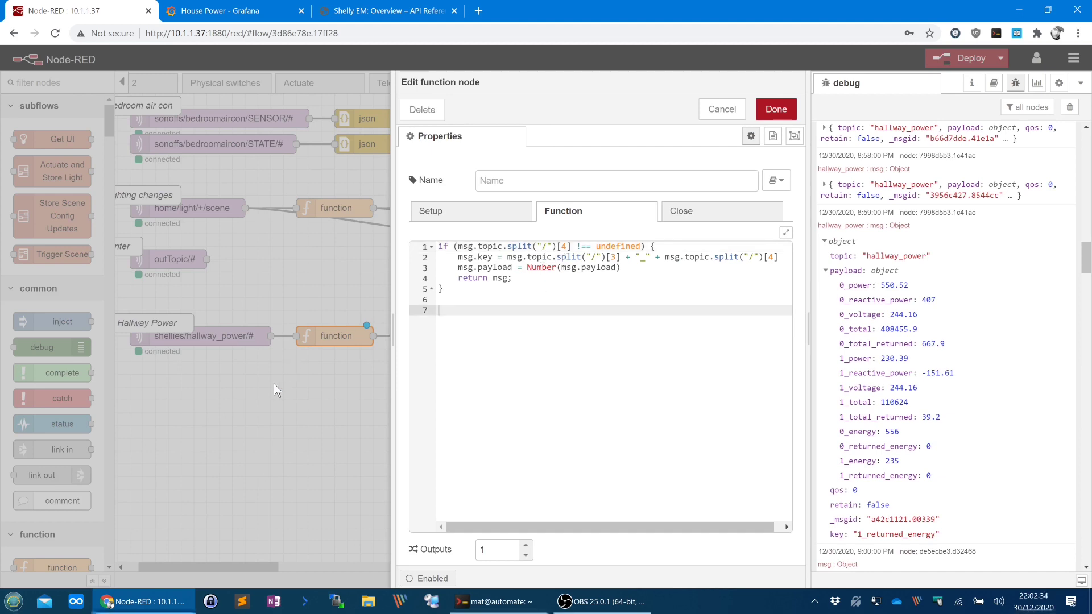
key("Escape")
left_click(221, 340)
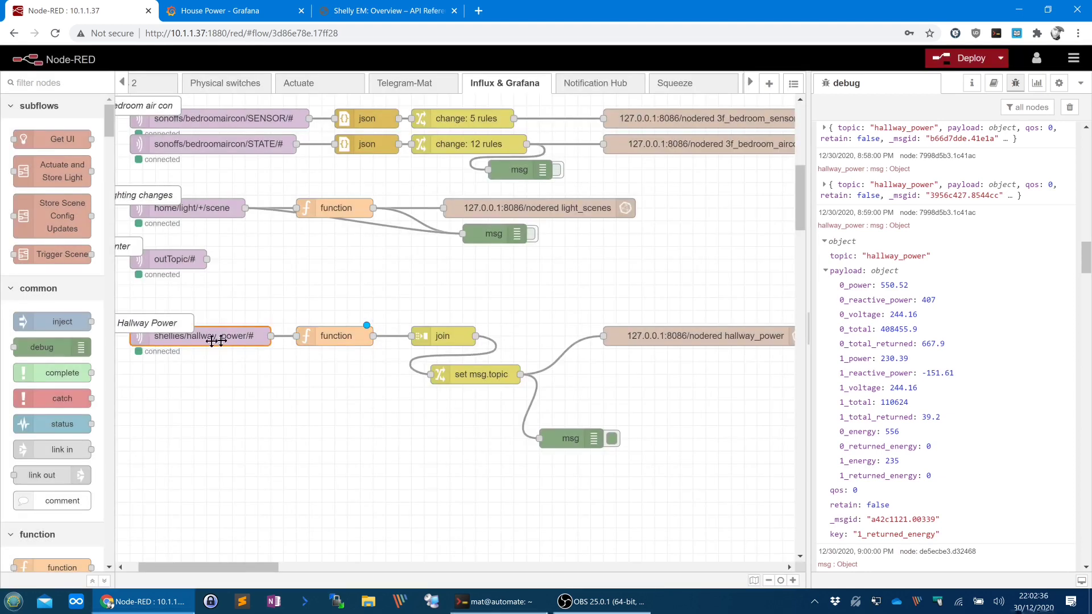
double_click(327, 342)
key("Escape")
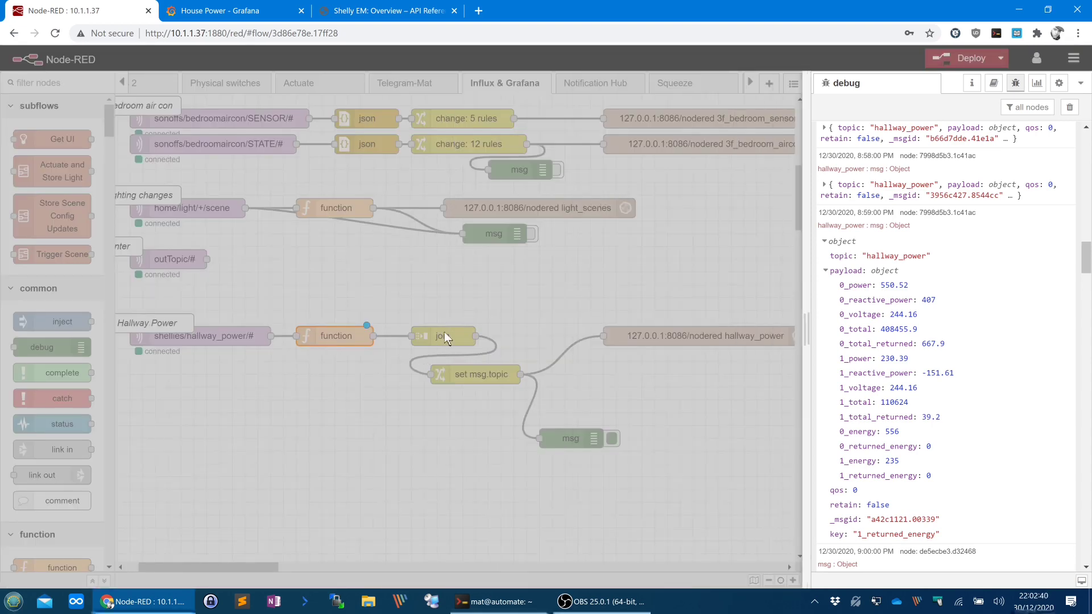
- Inspect the join node and debug payload values, then open the Hallway Power function code
left_click(445, 335)
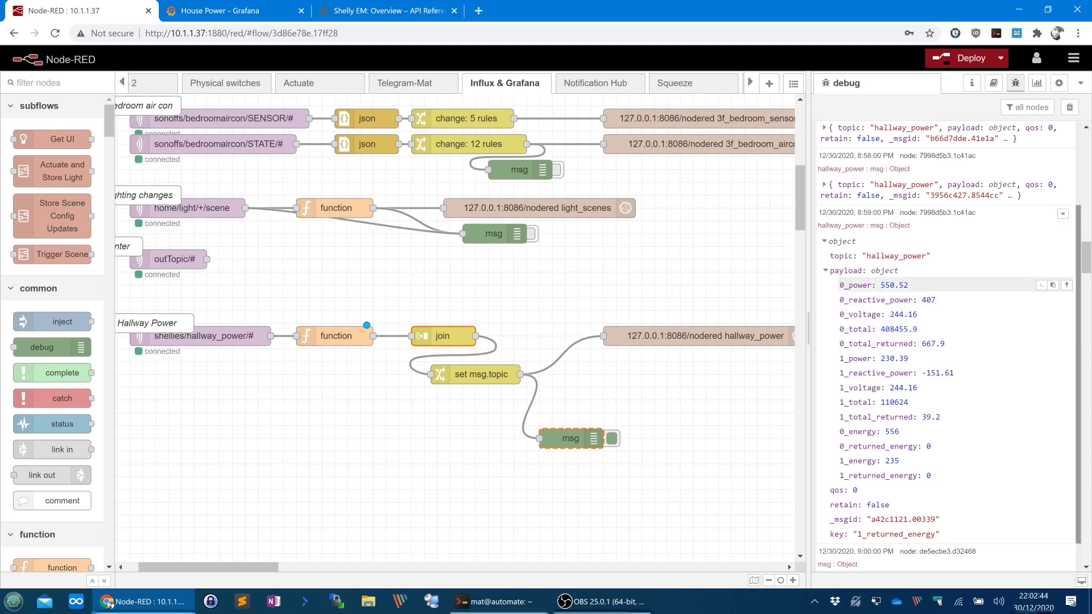
left_click_drag(845, 286, 871, 464)
left_click(876, 314)
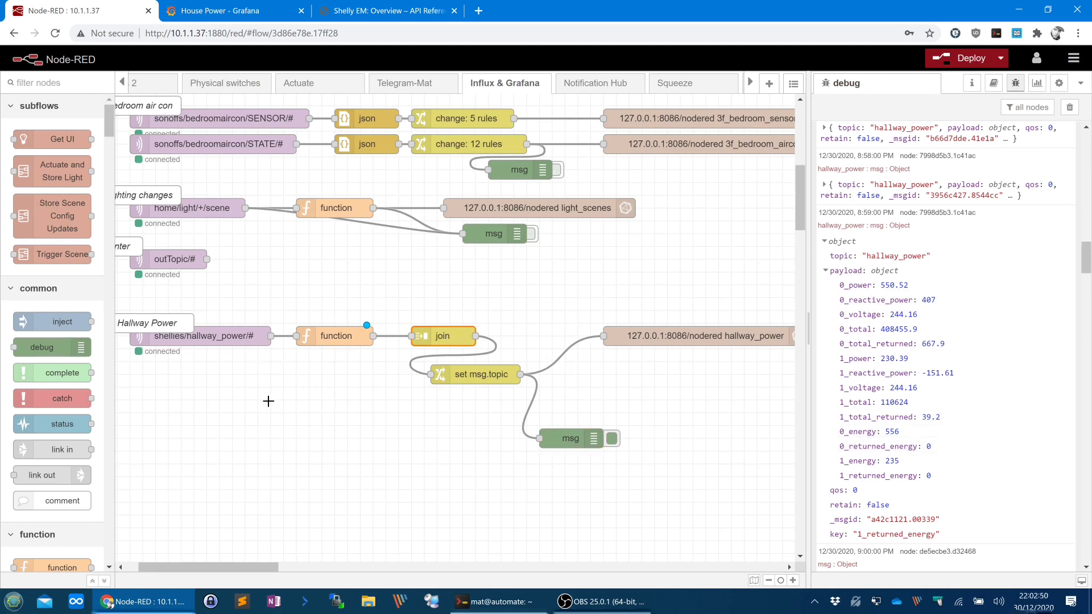
double_click(346, 340)
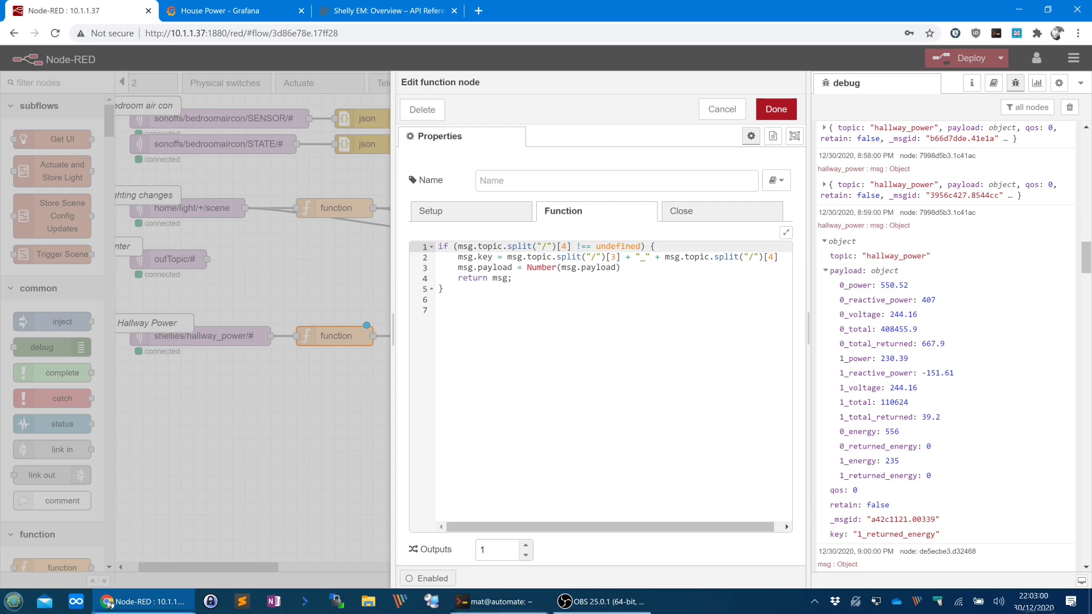
left_click(398, 10)
scroll(461, 319, "down", 1)
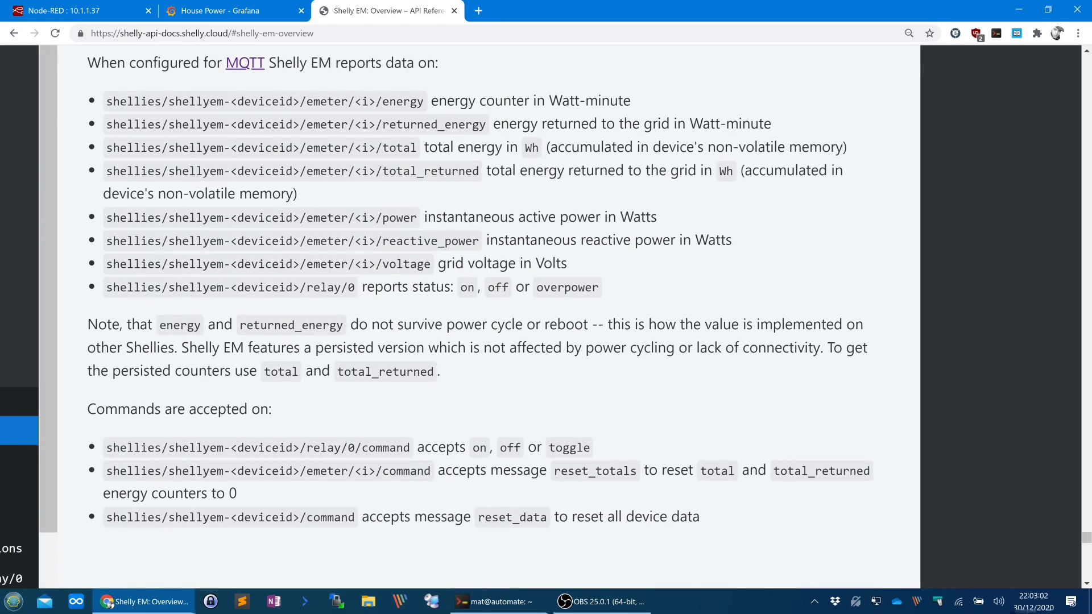
scroll(361, 408, "down", 1)
left_click_drag(133, 390, 403, 392)
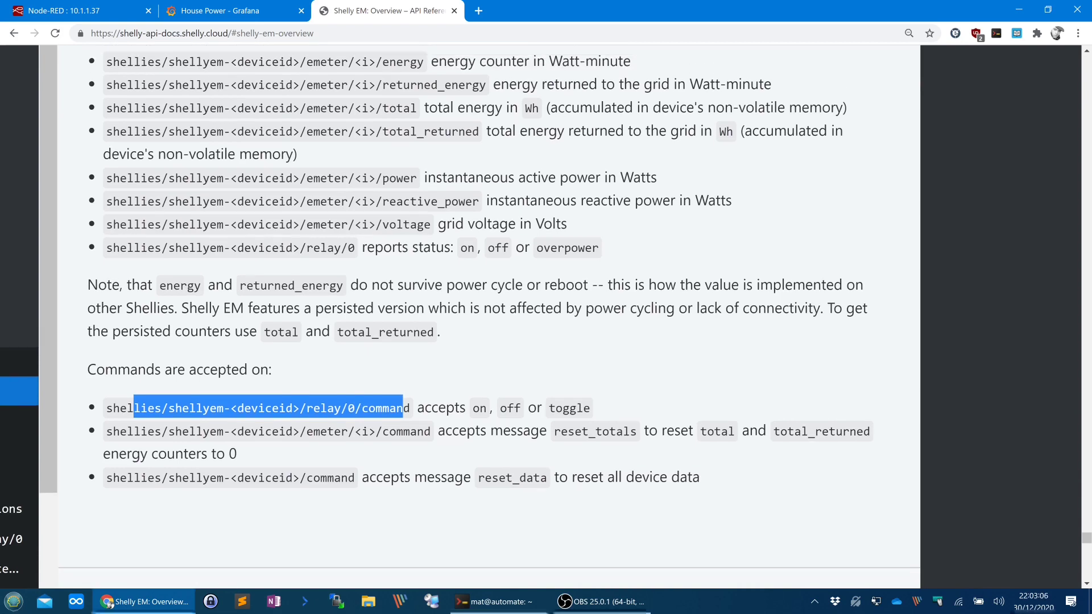
scroll(188, 250, "up", 3)
left_click_drag(108, 213, 408, 213)
left_click(89, 6)
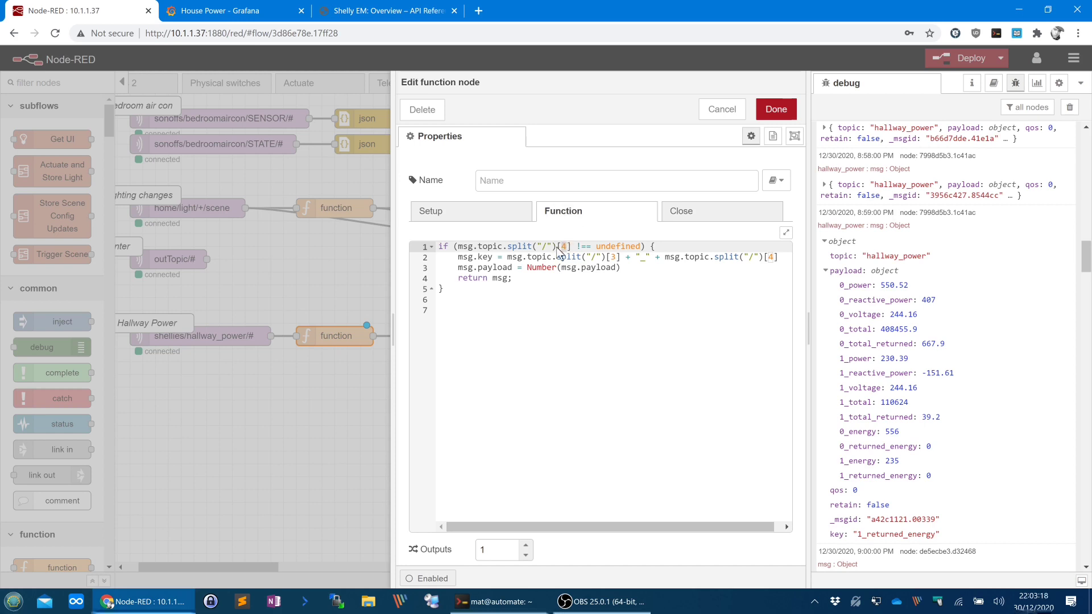
left_click(358, 8)
left_click_drag(402, 213, 233, 206)
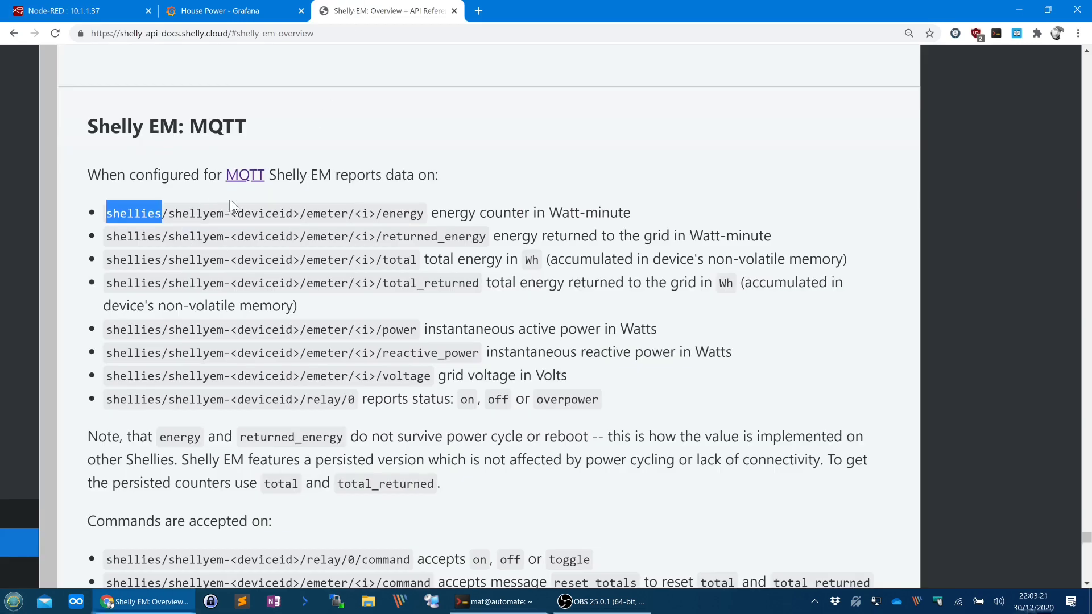
double_click(199, 214)
double_click(272, 215)
double_click(326, 214)
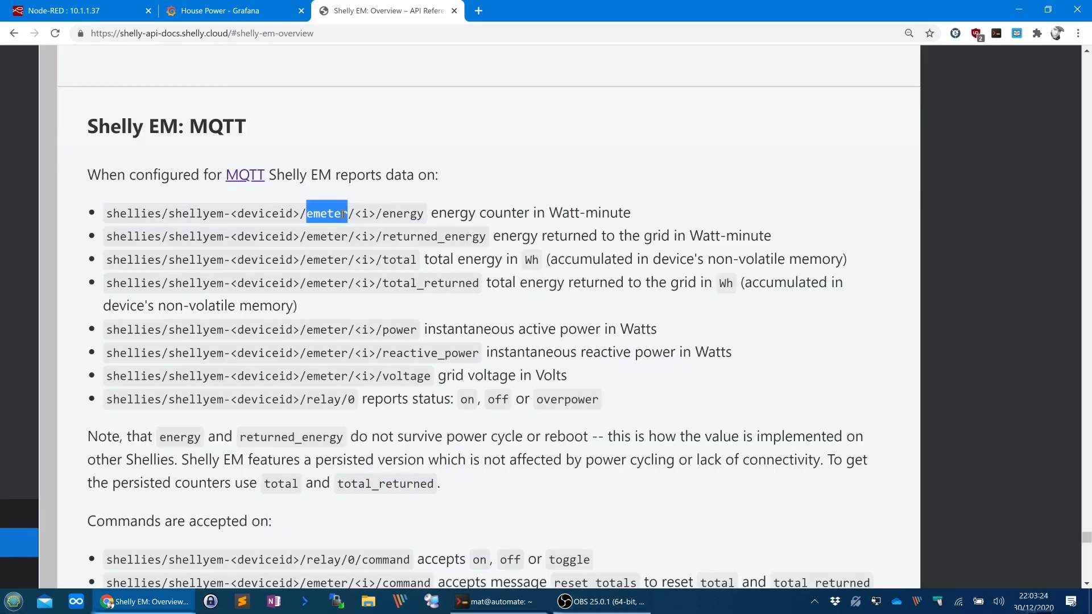
left_click(327, 214)
double_click(403, 214)
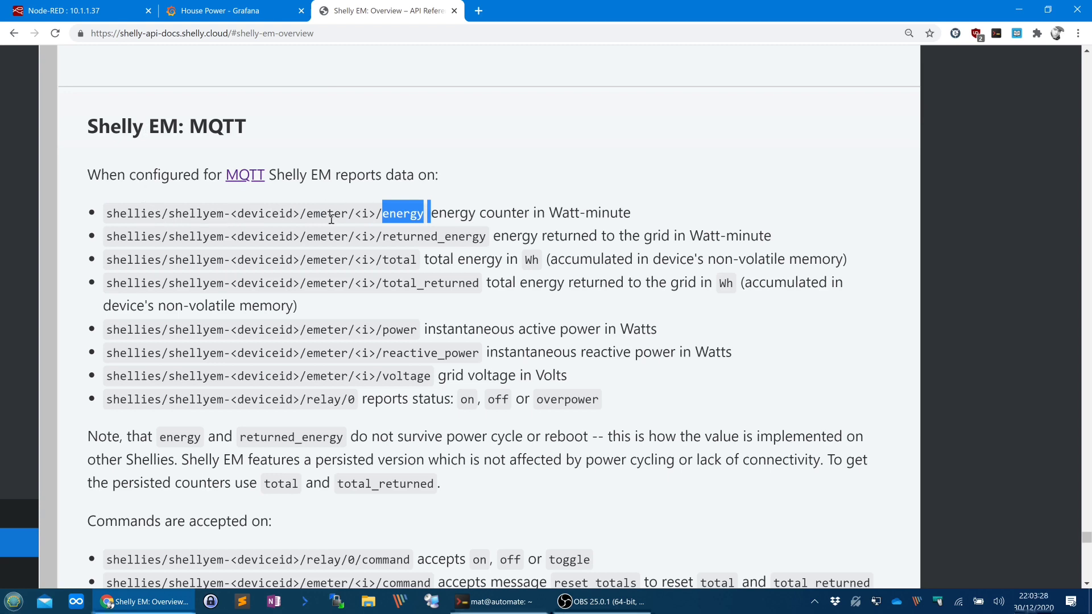
left_click(74, 10)
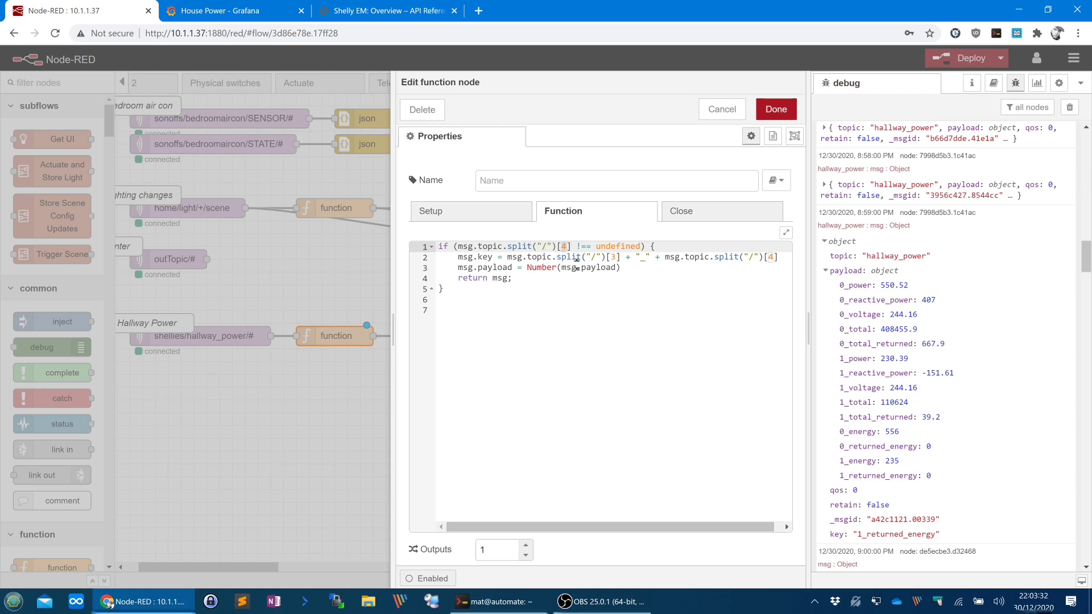
- Close the function editor and review the join node's settings
key("Escape")
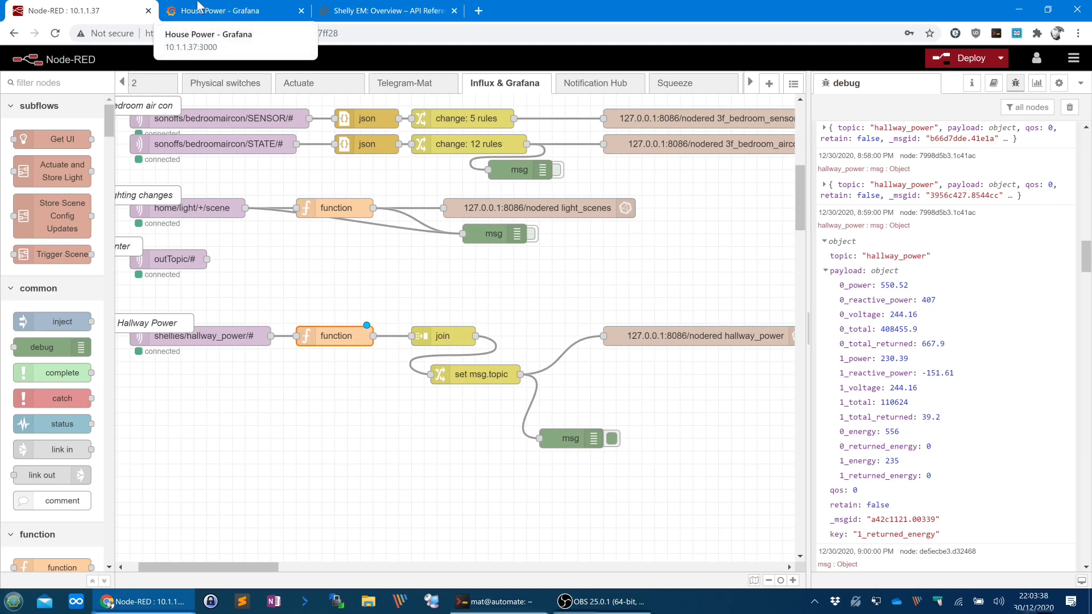
left_click(435, 336)
double_click(435, 337)
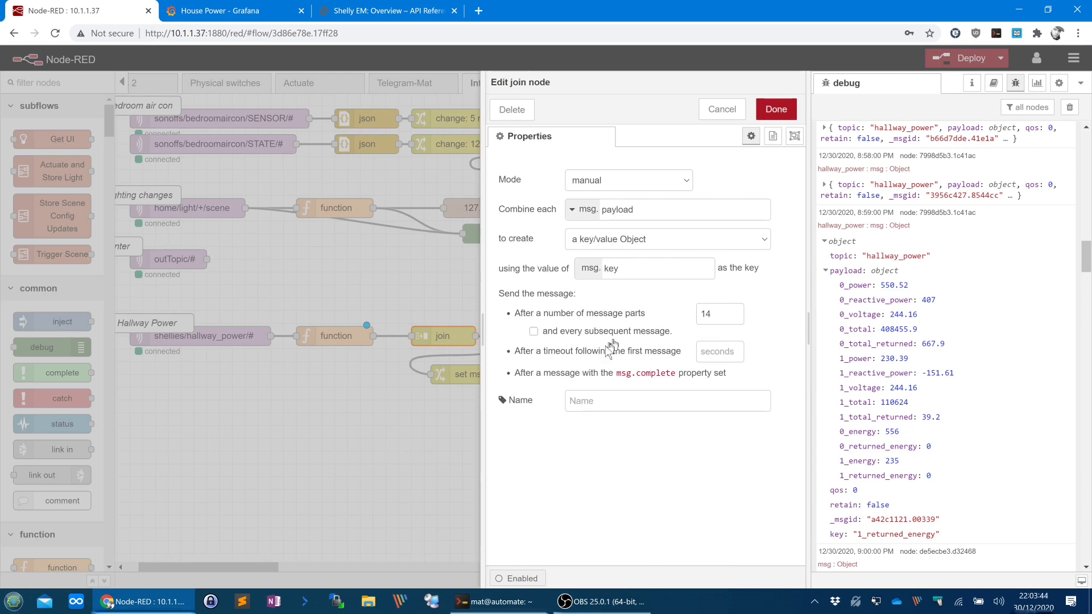
key("Escape")
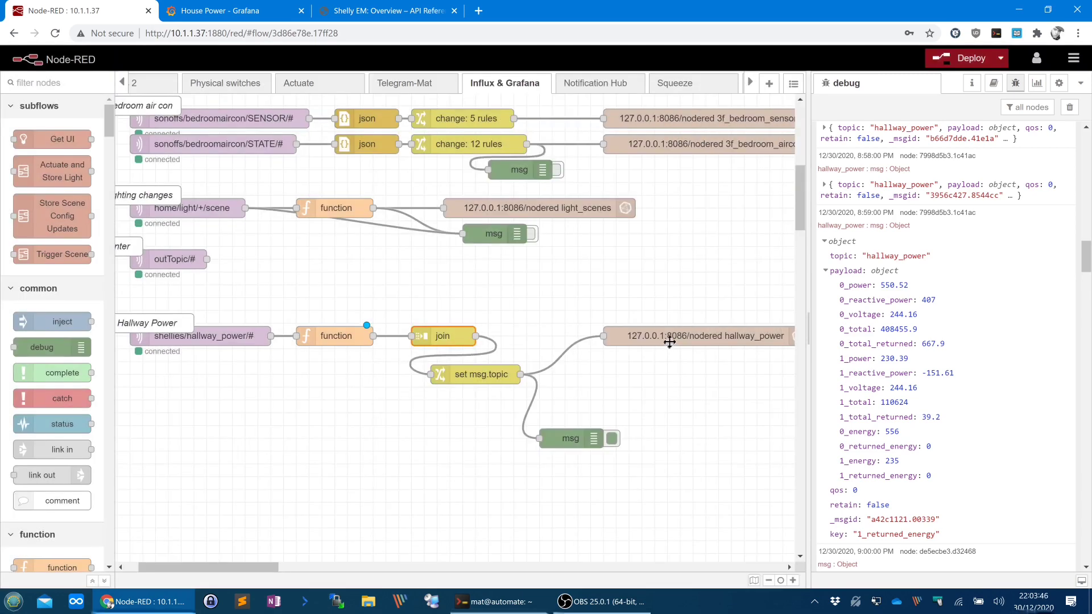
- Review the InfluxDB output node's settings, then bring the InfluxDB terminal forward
double_click(671, 353)
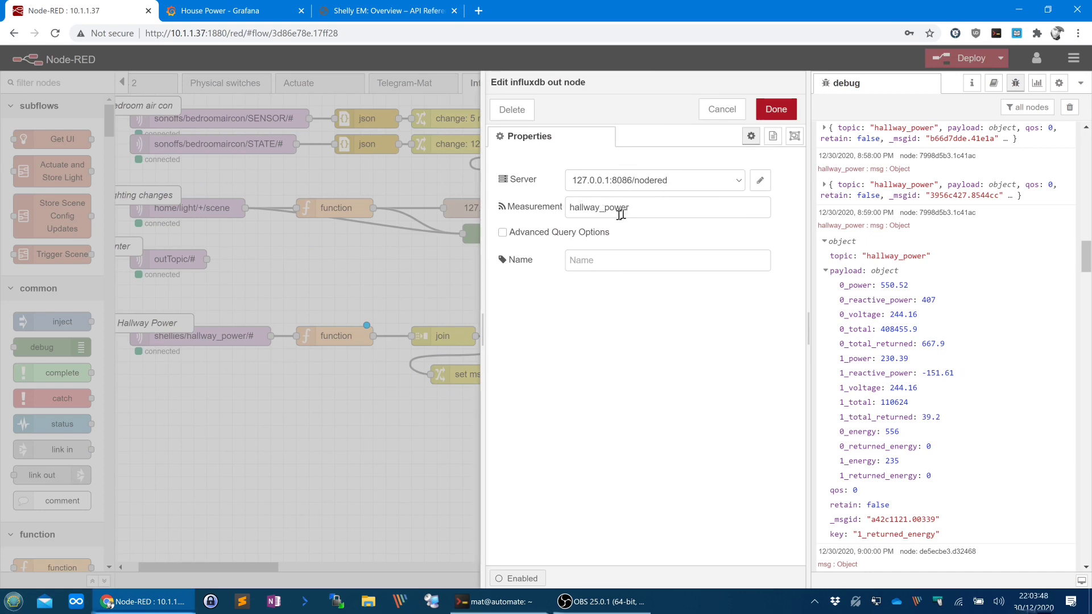
key("Escape")
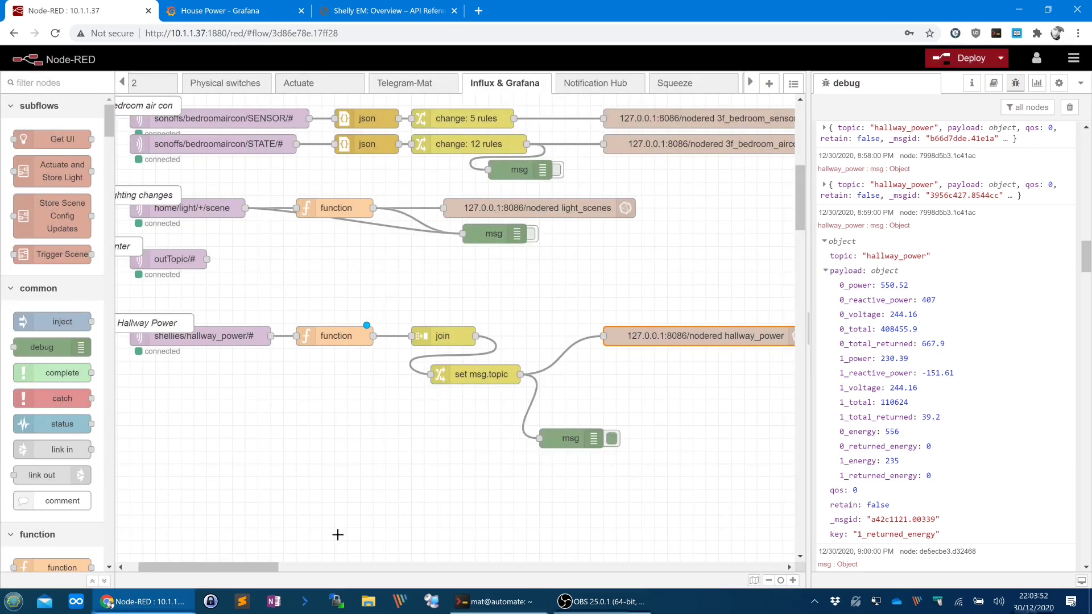
left_click(490, 601)
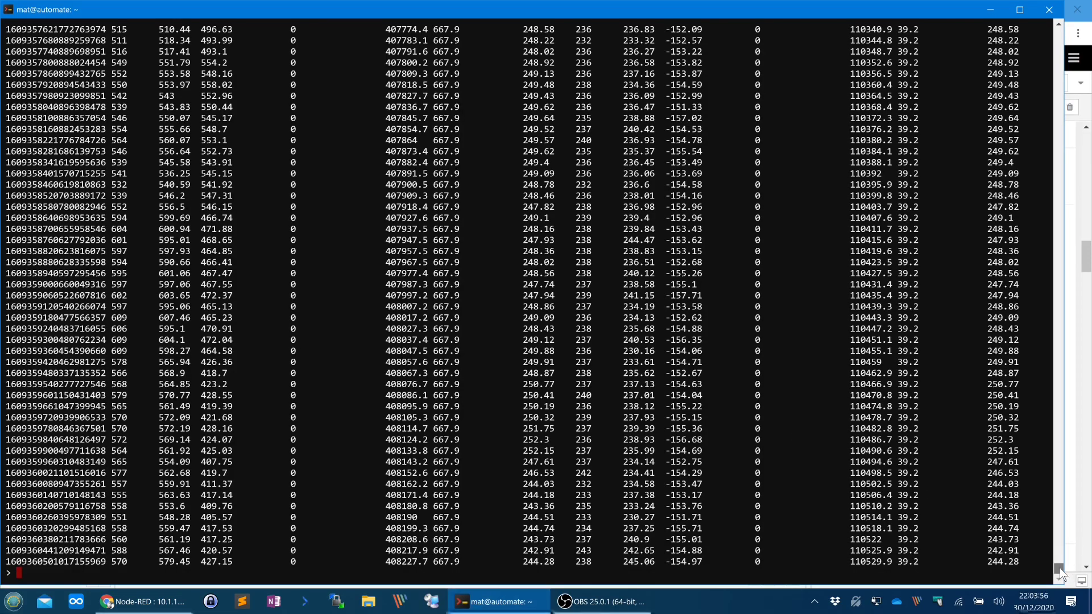
- Scroll the terminal up to the start of the hallway_power query output
left_click_drag(1060, 568, 1089, 119)
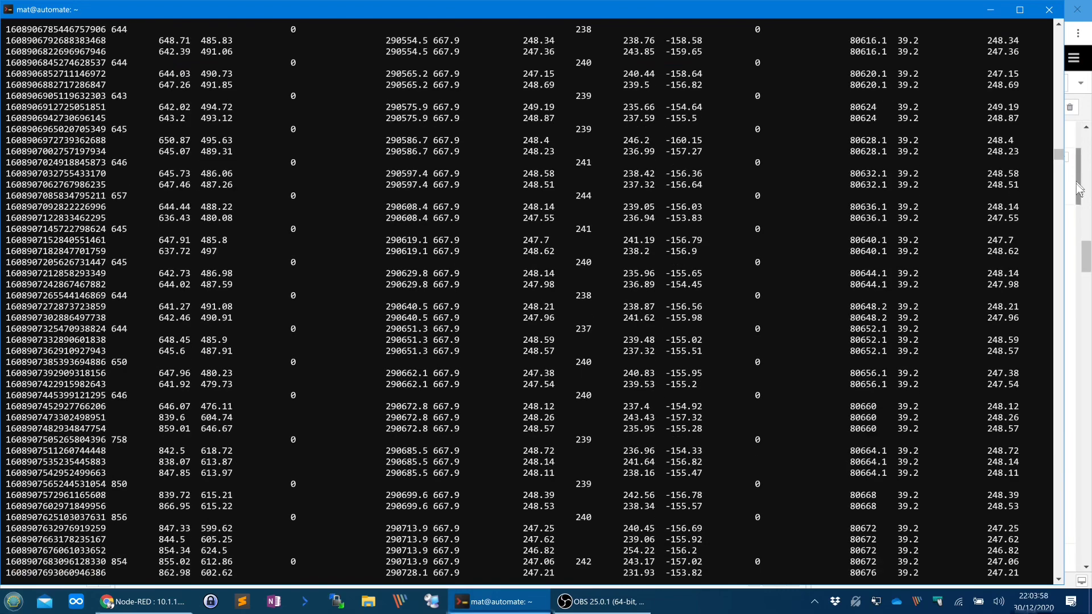
left_click_drag(1056, 151, 1058, 33)
scroll(656, 242, "down", 4)
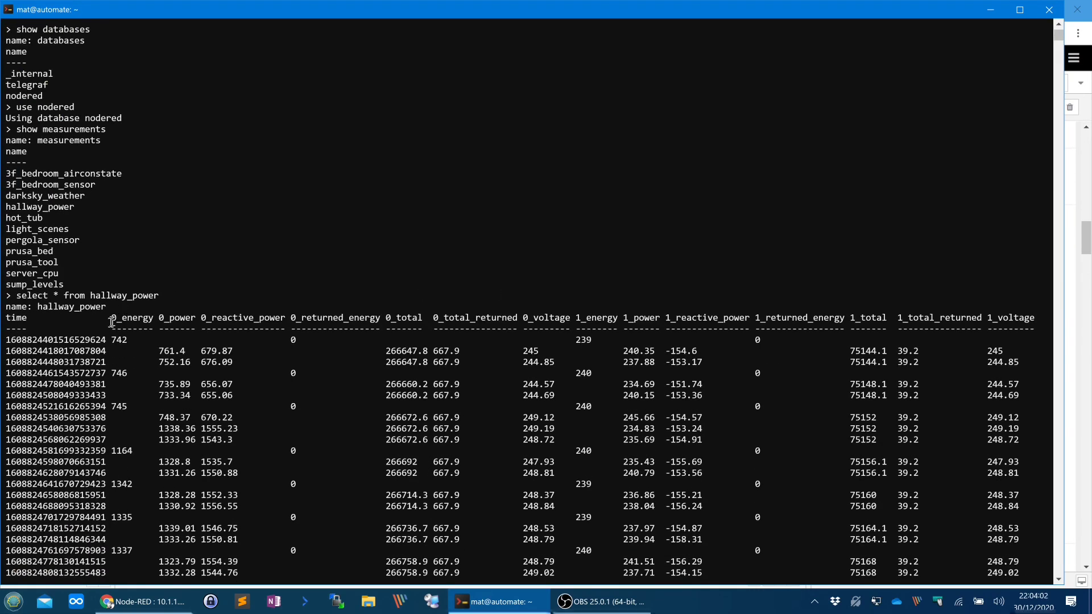
- Copy header field names including 0_returned_energy, 0_total, 0_total_returned and 0_voltage
left_click_drag(111, 317, 269, 319)
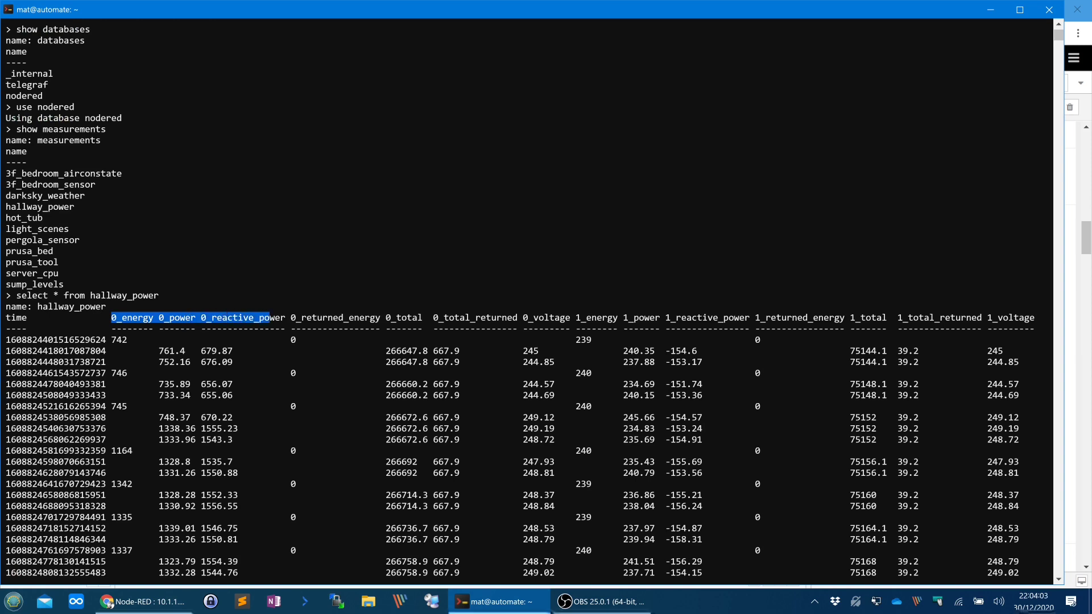
double_click(335, 317)
double_click(427, 318)
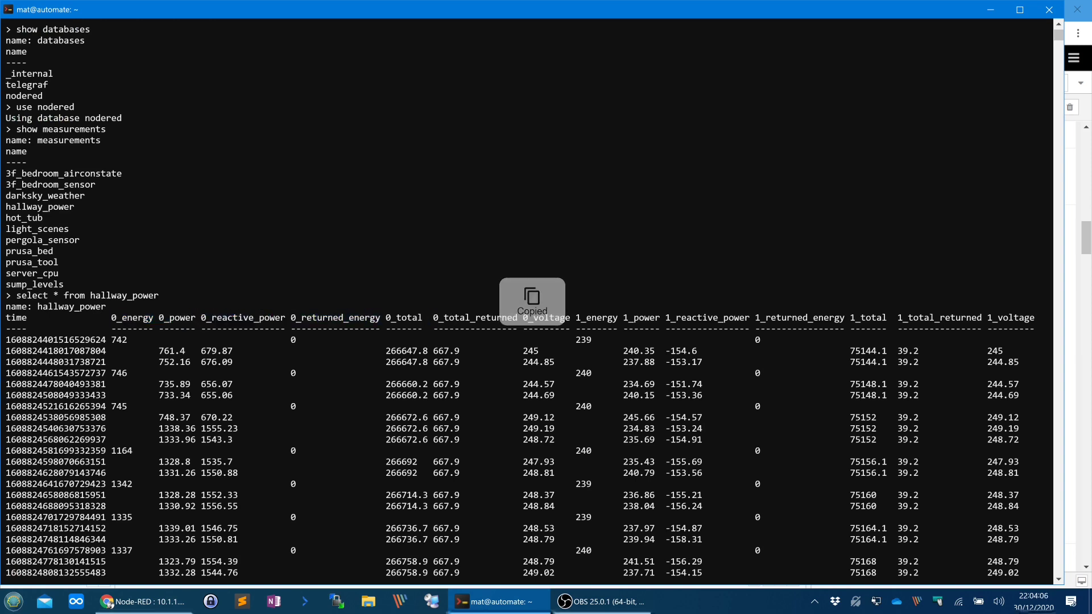
double_click(475, 318)
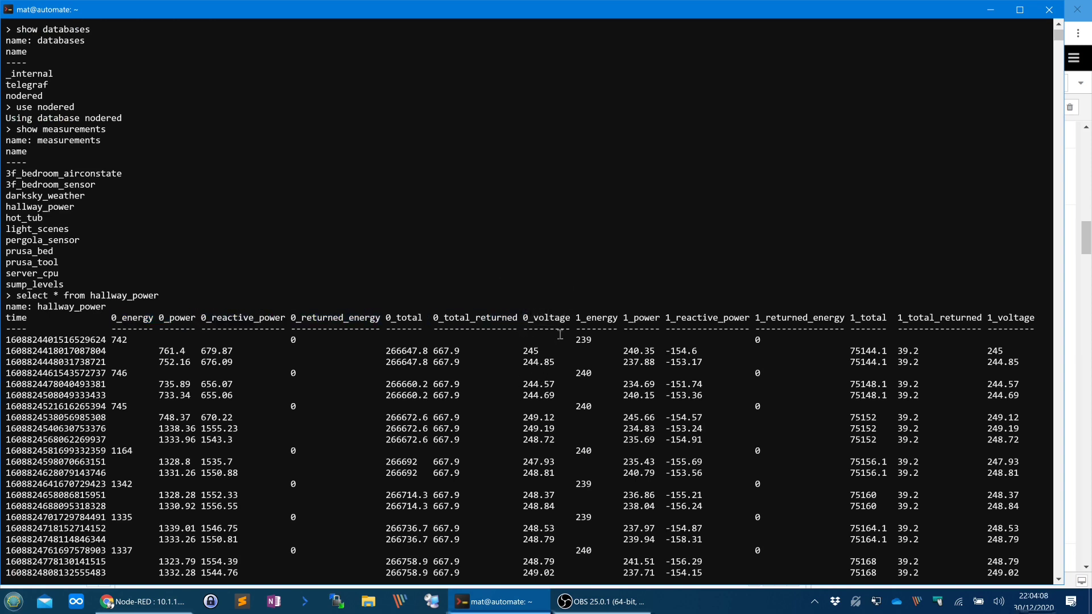
double_click(547, 318)
- Highlight the topic split and '_' separator on line 2 of the function, then return to Grafana
key("alt+Tab")
double_click(335, 337)
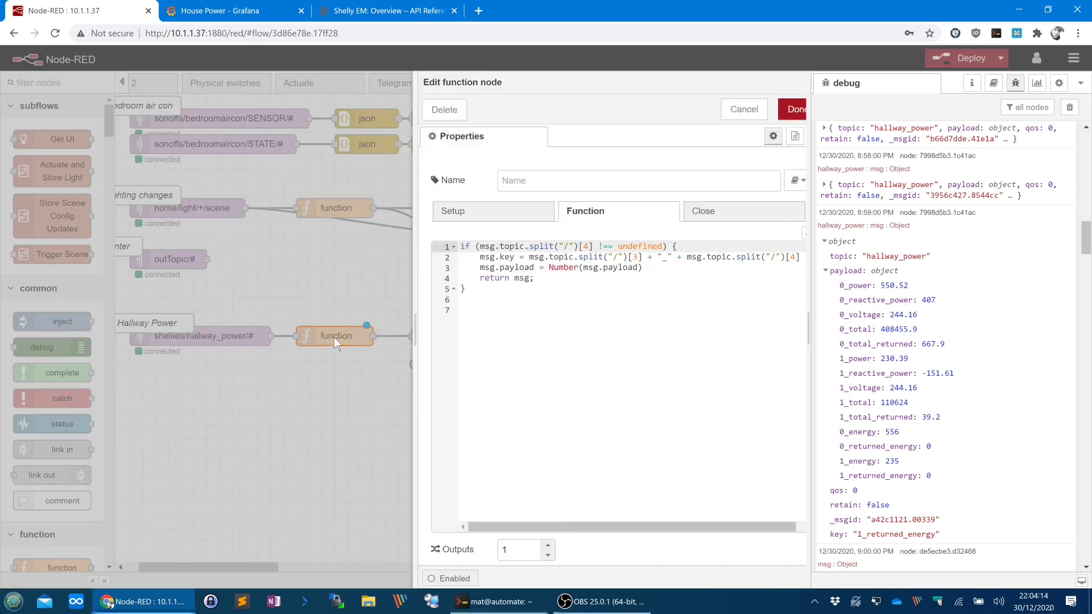
left_click_drag(523, 257, 607, 257)
left_click(636, 258)
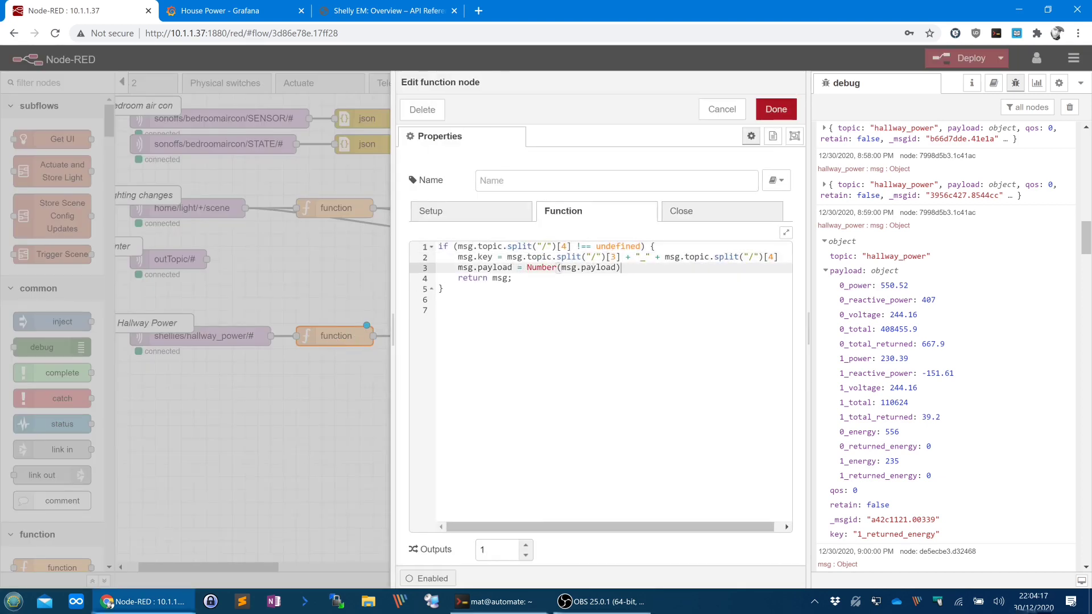
left_click(652, 257)
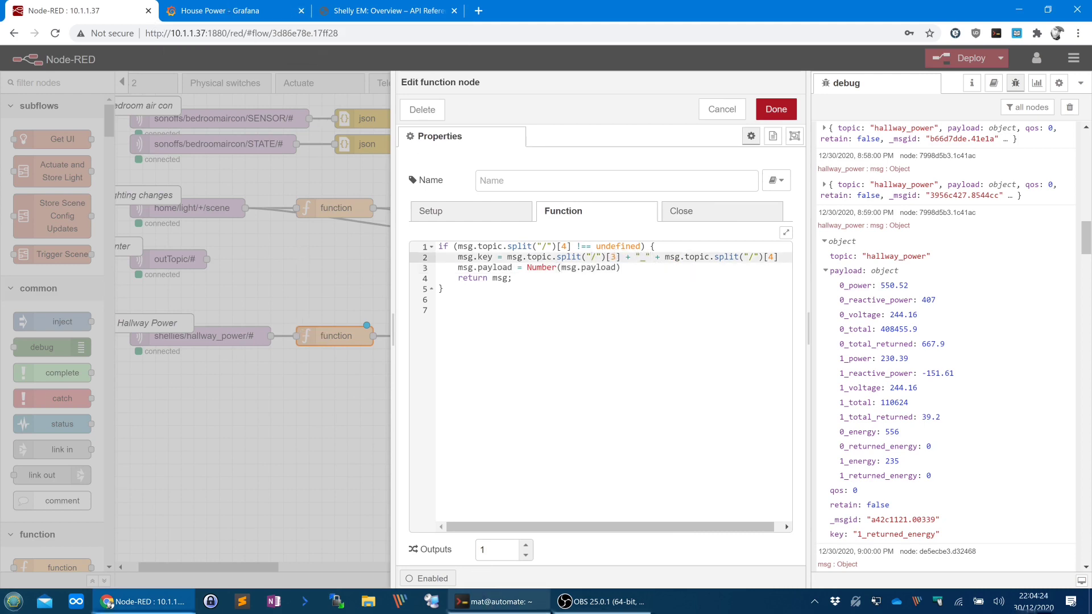
left_click(239, 8)
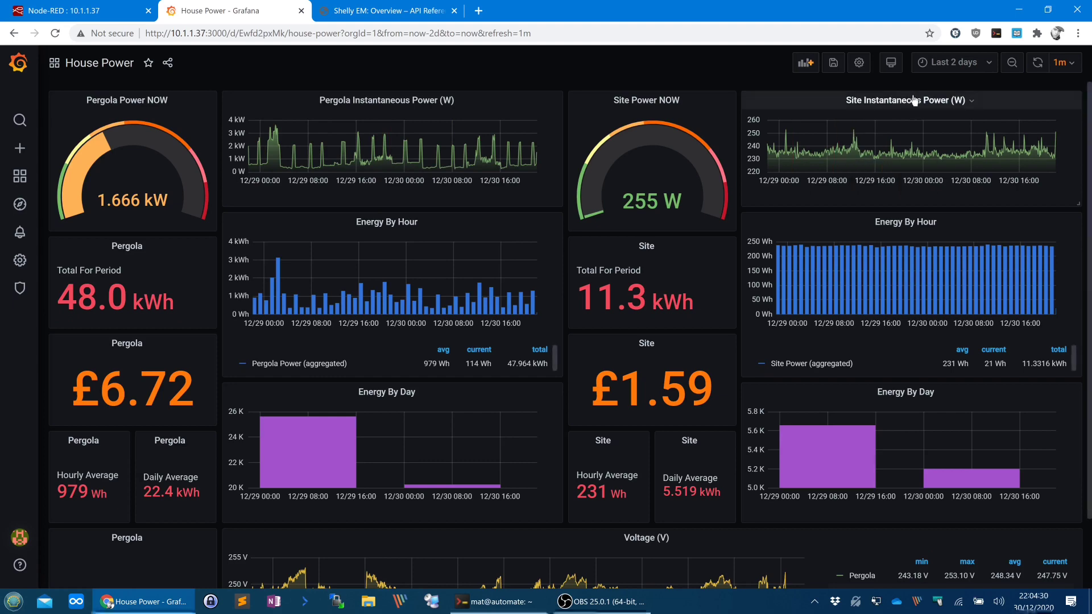
- Set the dashboard time range From to now-6d and switch the browser to full screen
left_click(926, 62)
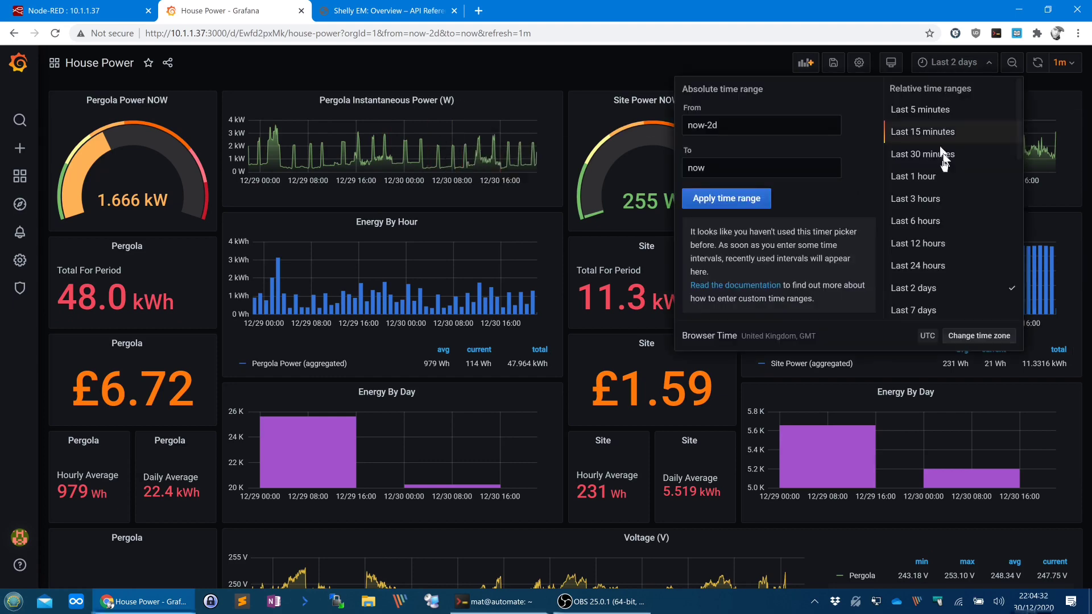
left_click(929, 310)
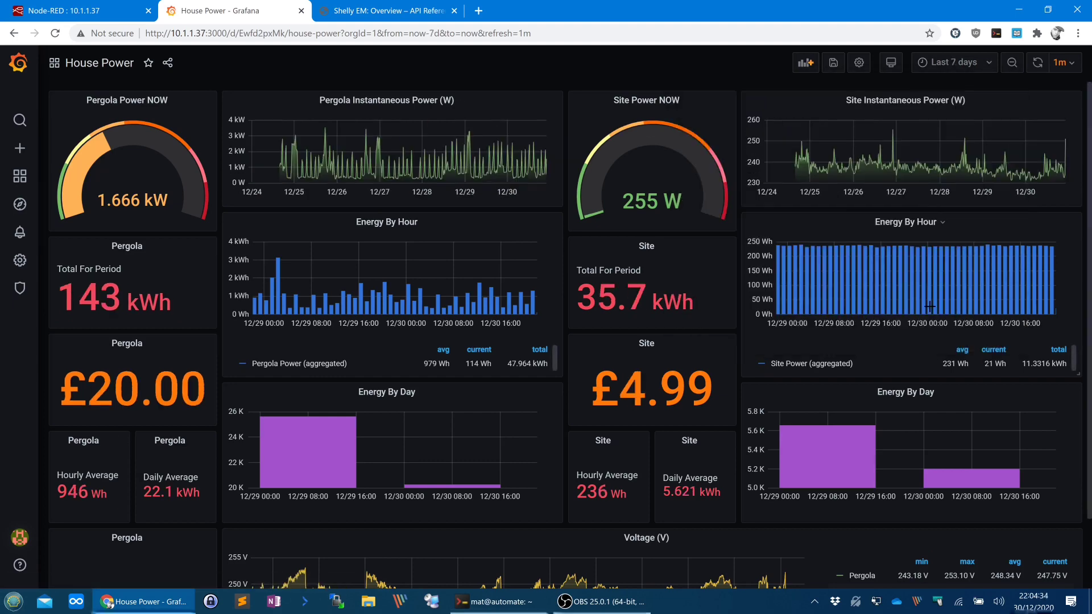
left_click(965, 64)
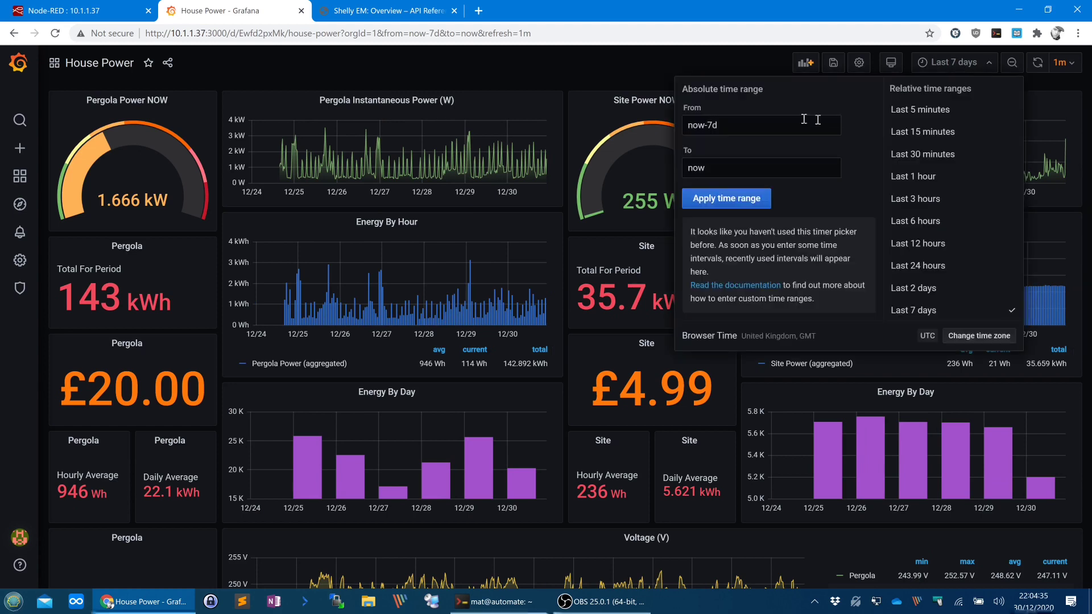
left_click(720, 126)
left_click(709, 125)
key("BackSpace")
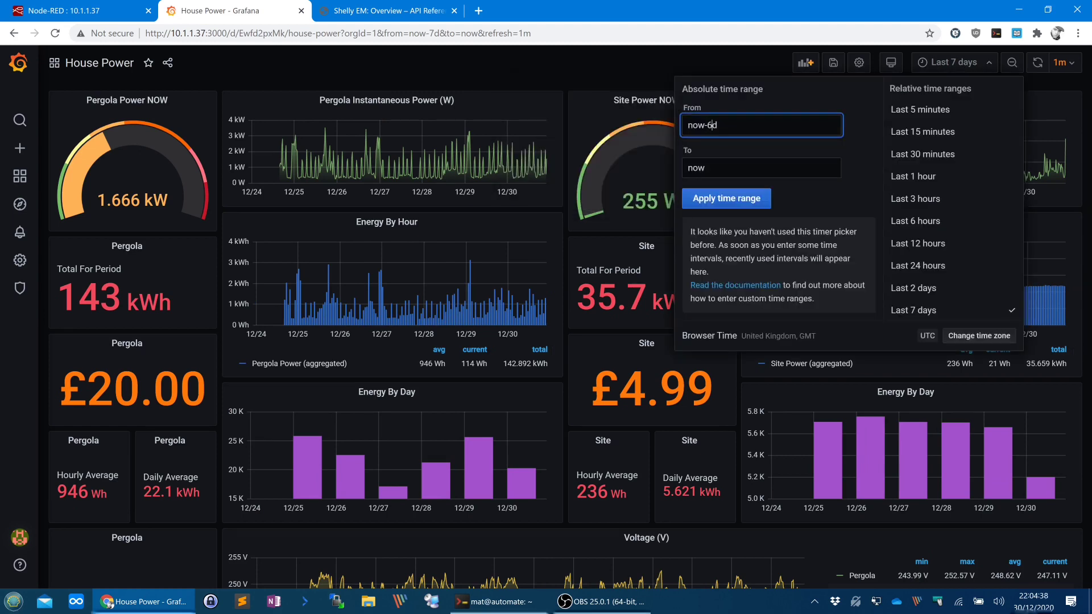
left_click(732, 211)
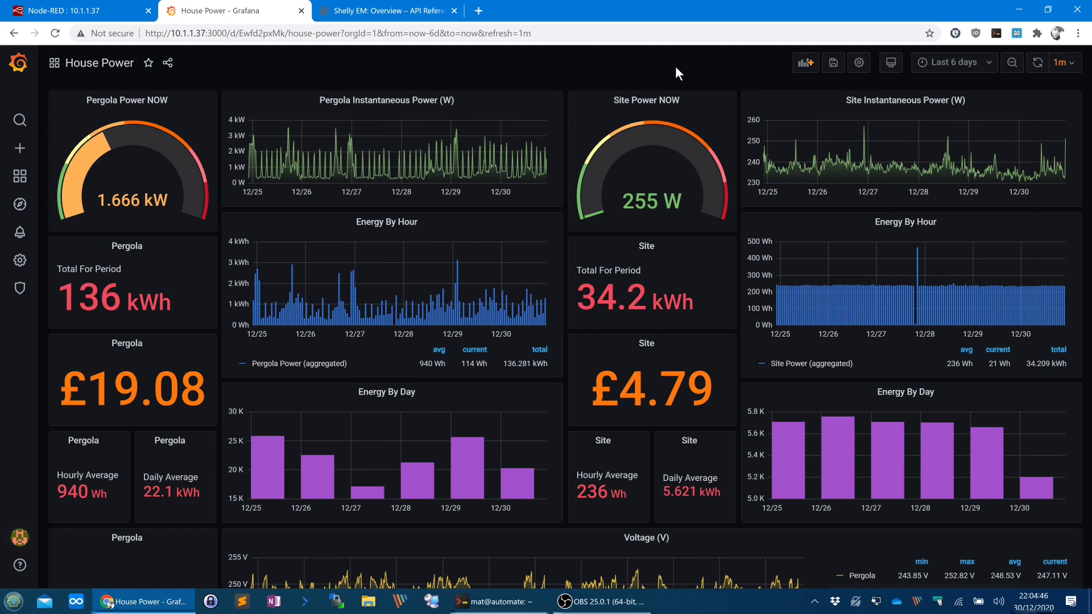
key("F11")
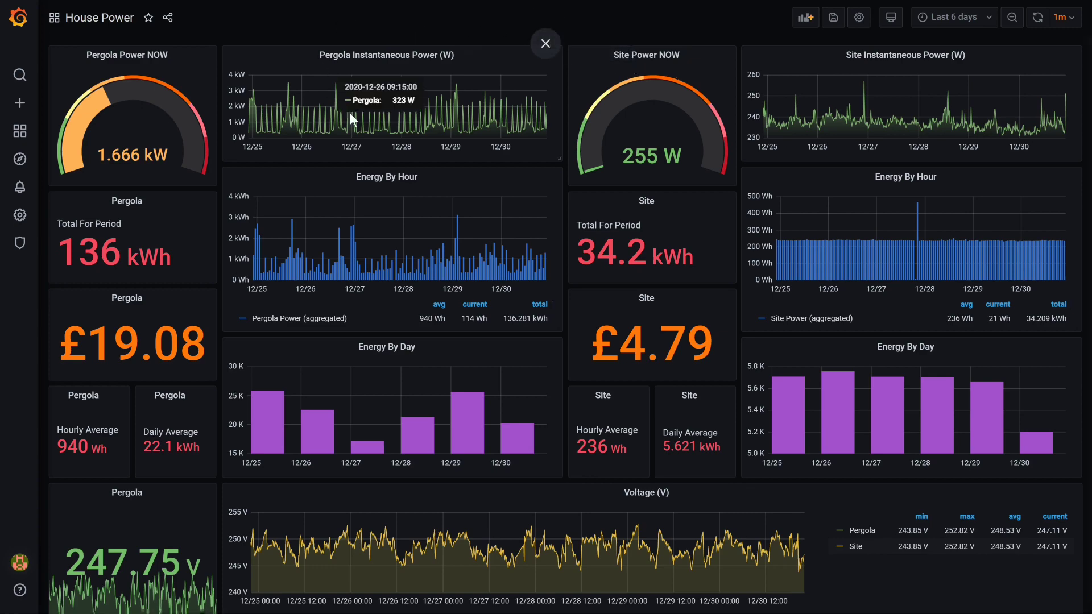
- Edit the Pergola Instantaneous Power panel, cycling fill through previous, null, linear, then previous
left_click(441, 55)
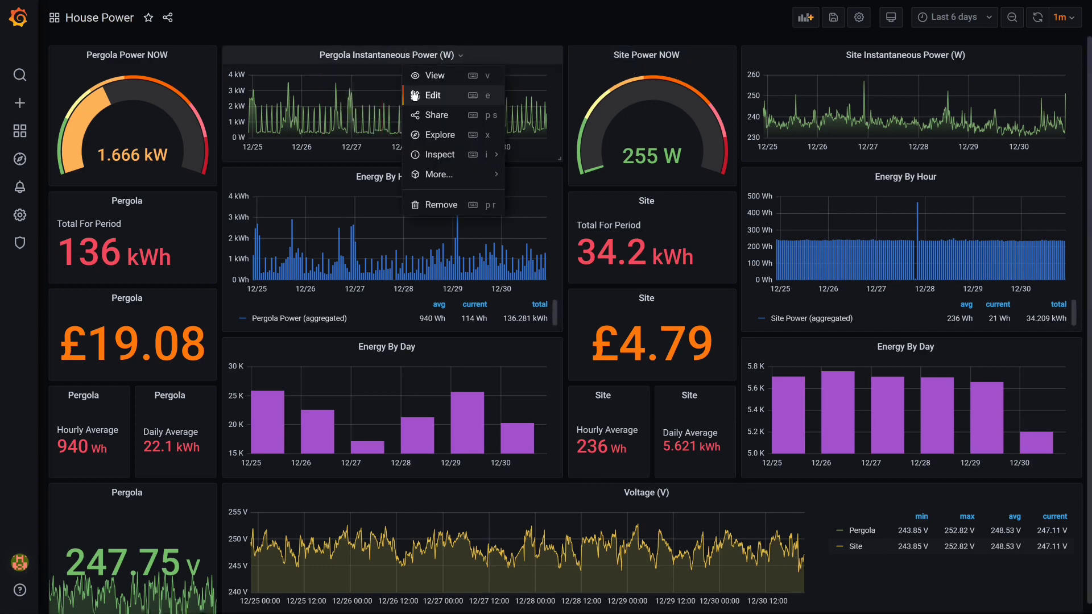
left_click(421, 93)
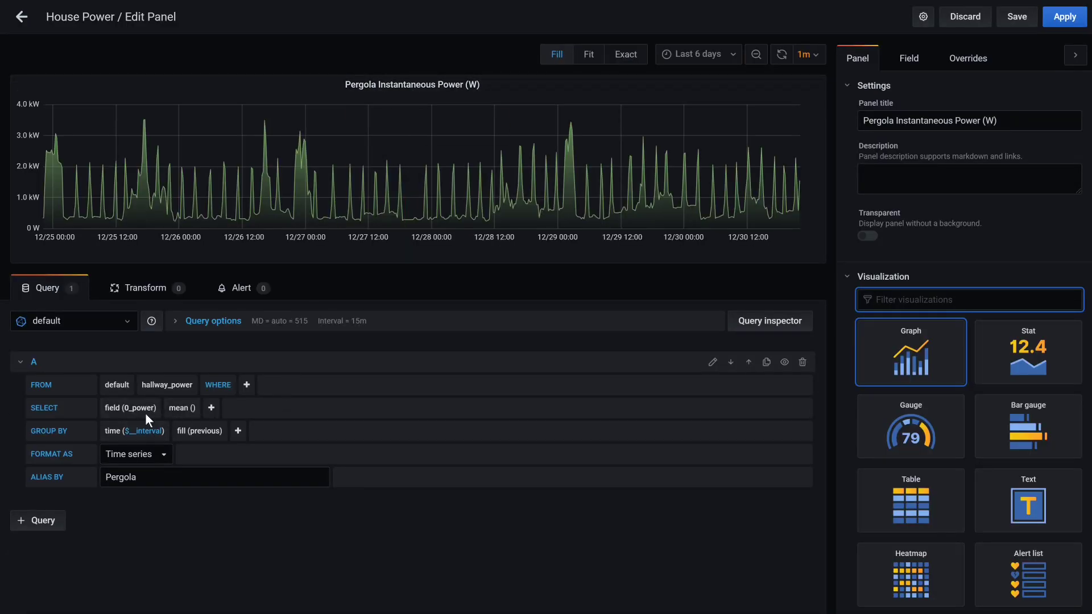
left_click(203, 432)
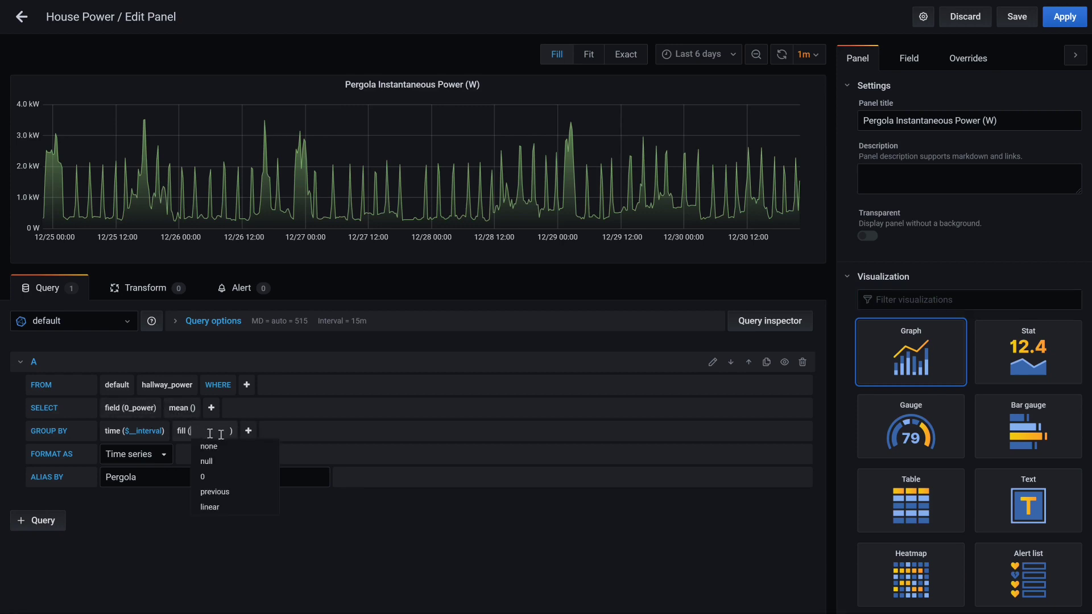
left_click(234, 493)
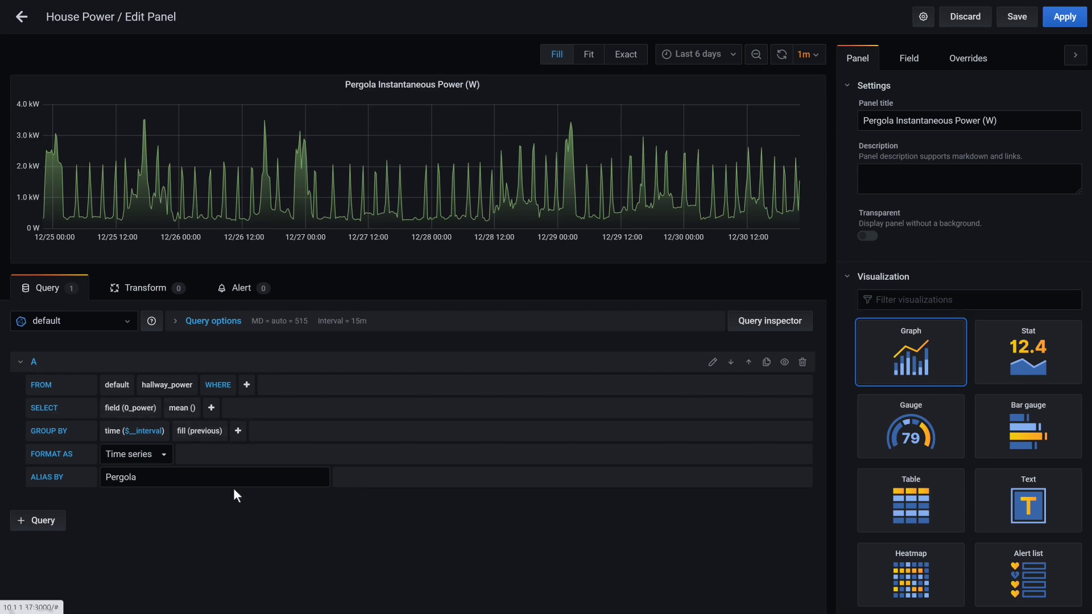
left_click(203, 431)
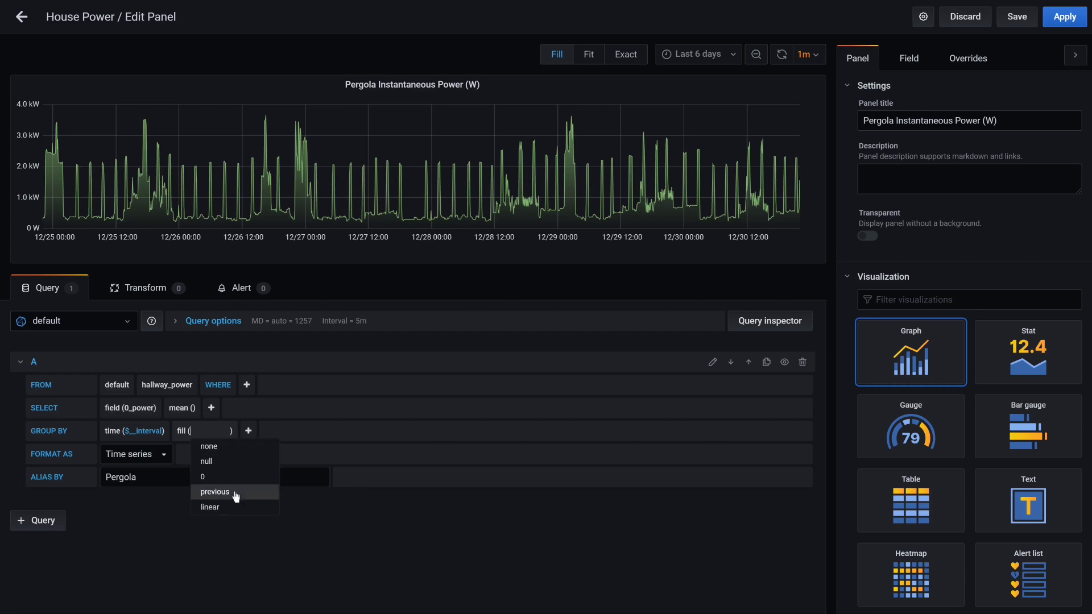
left_click(230, 462)
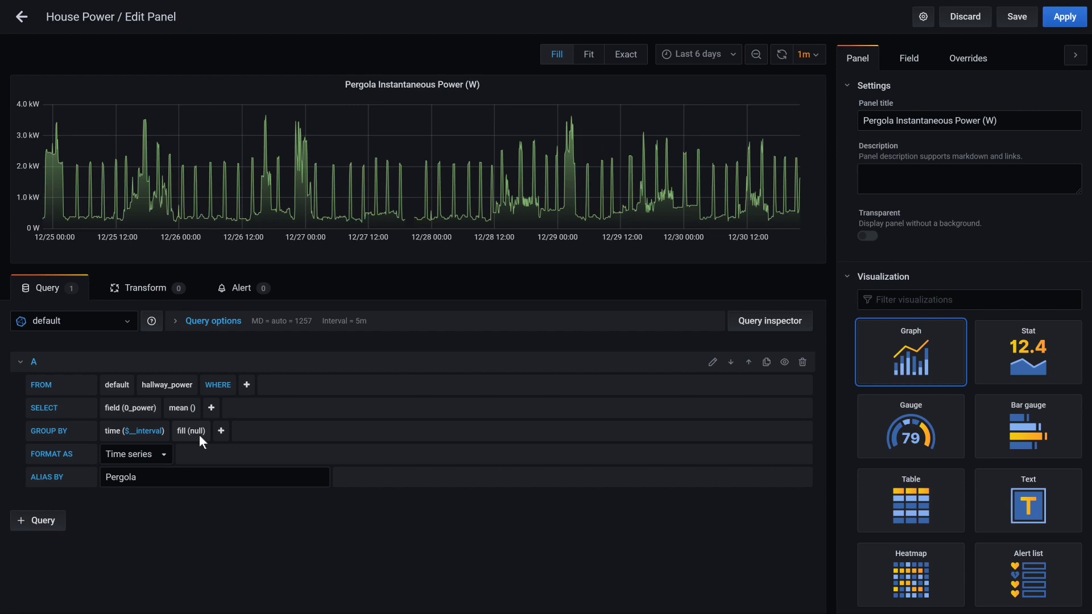
left_click(199, 434)
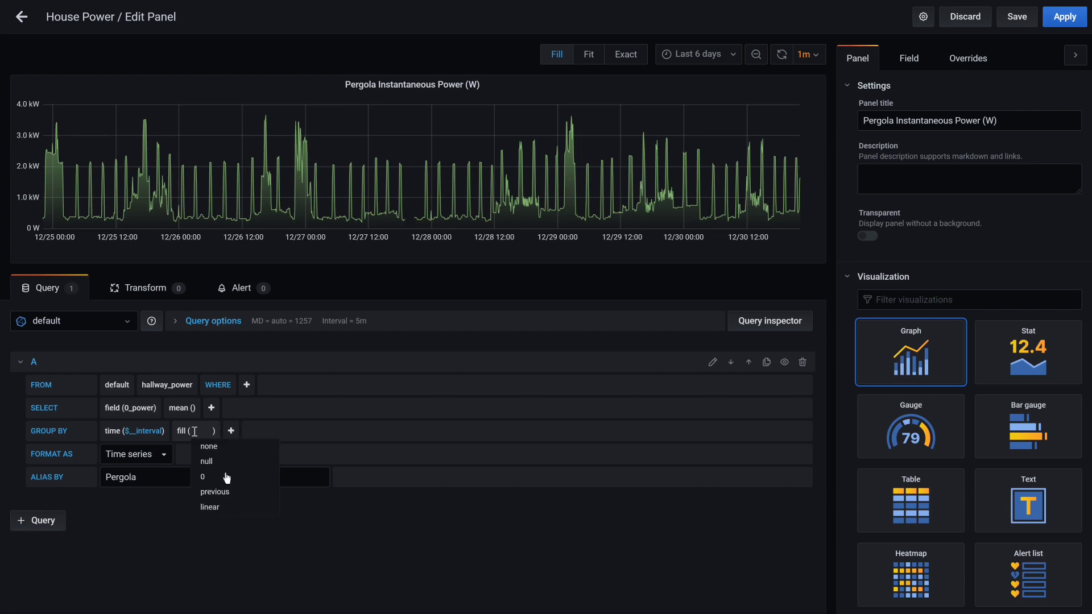
left_click(239, 516)
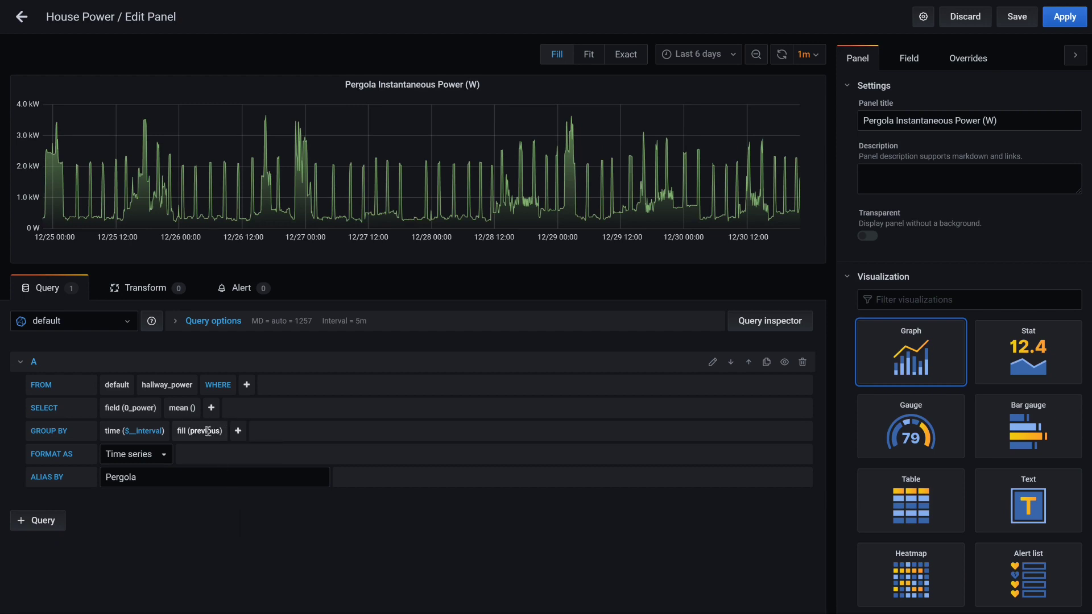
left_click(209, 432)
left_click(215, 492)
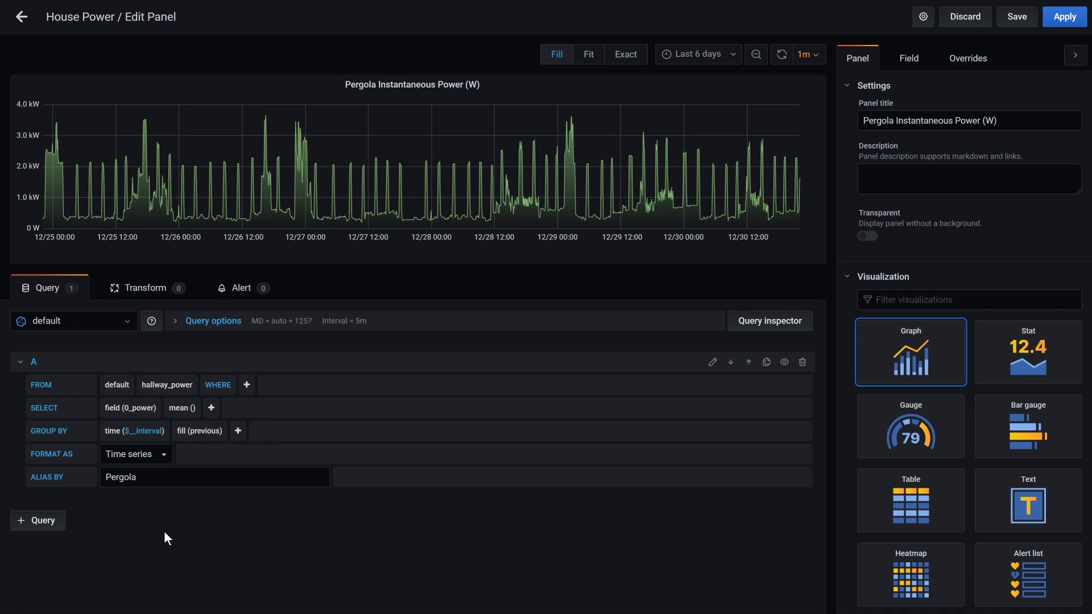
- Discard the panel edits and go back to the six-day House Power dashboard
left_click(967, 18)
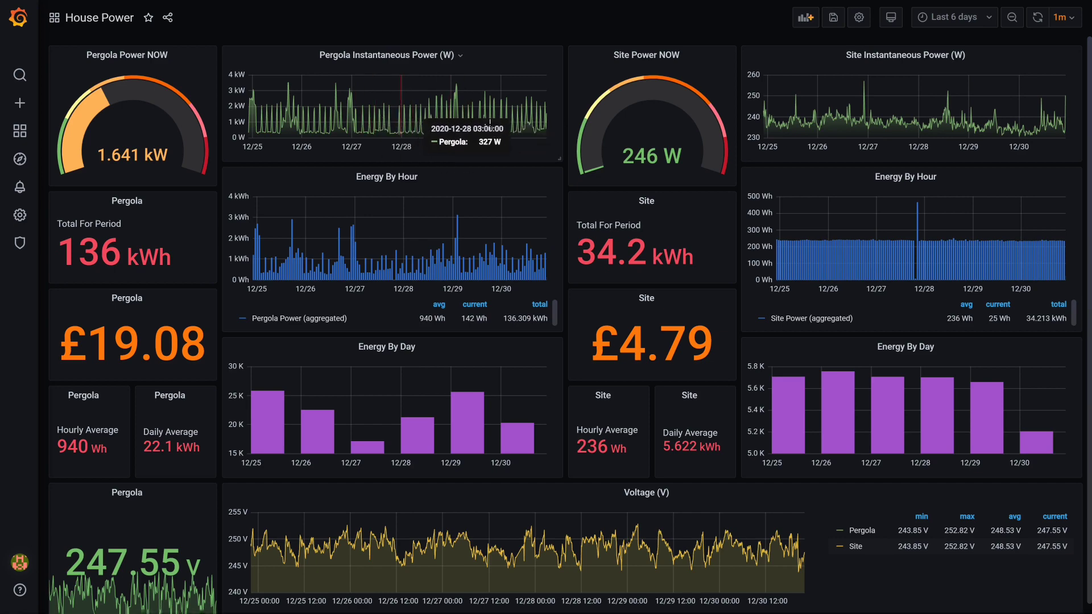
- Zoom the Pergola graph into early 29 December, then reset the range to Last 7 days
left_click_drag(413, 121, 491, 121)
left_click_drag(395, 122, 446, 122)
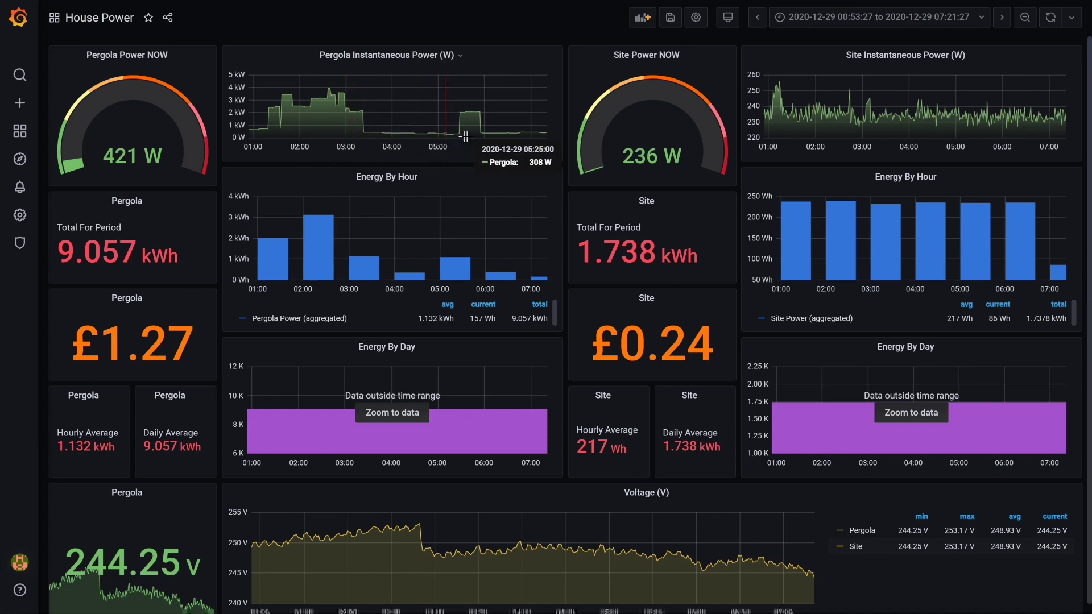
left_click(919, 17)
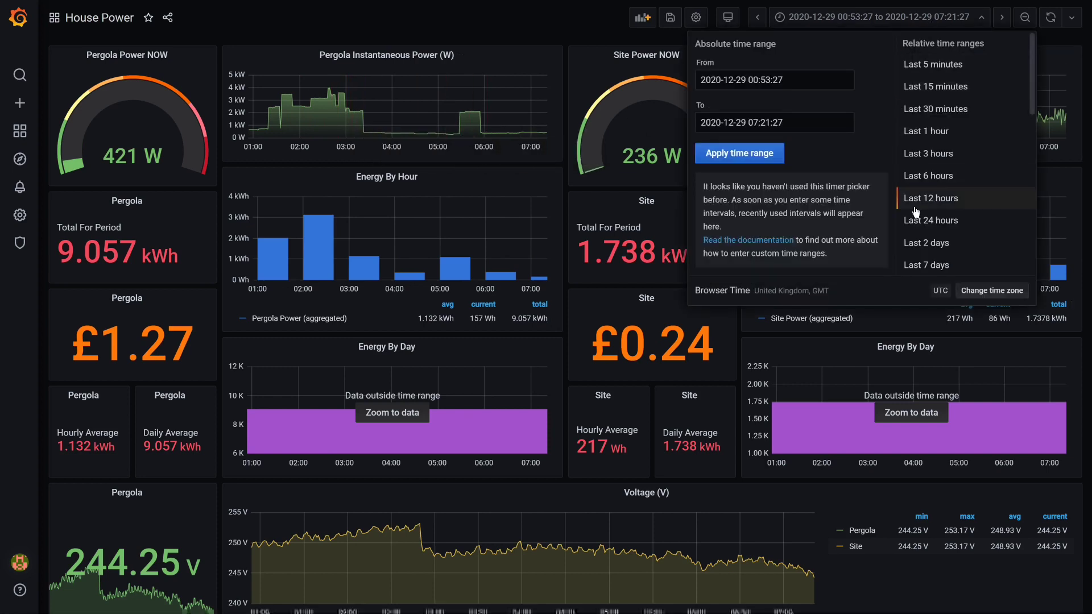
left_click(942, 264)
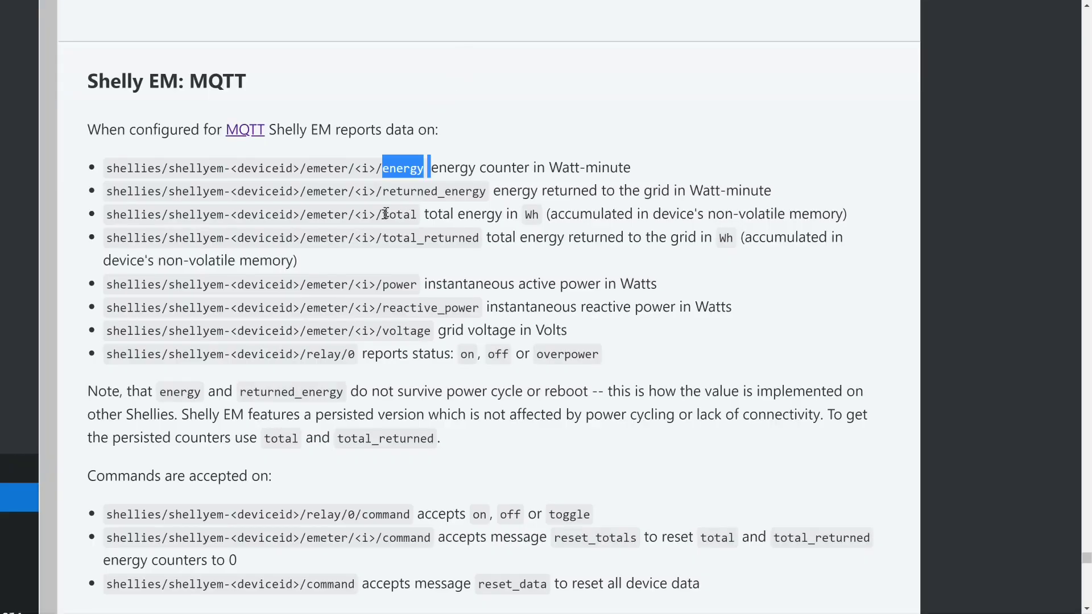
double_click(385, 213)
left_click_drag(107, 215, 859, 215)
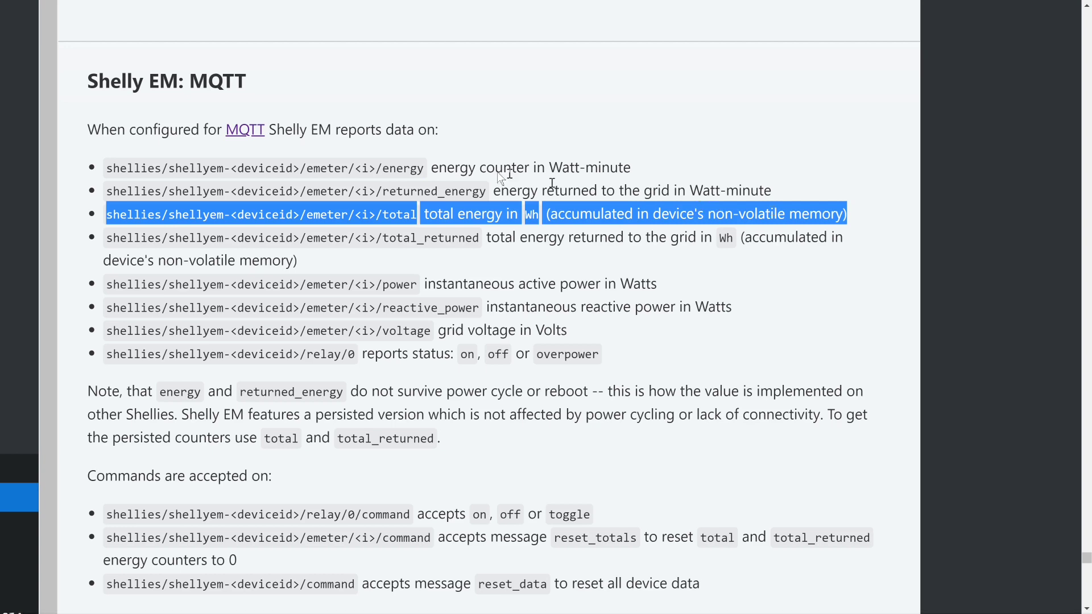
left_click(390, 153)
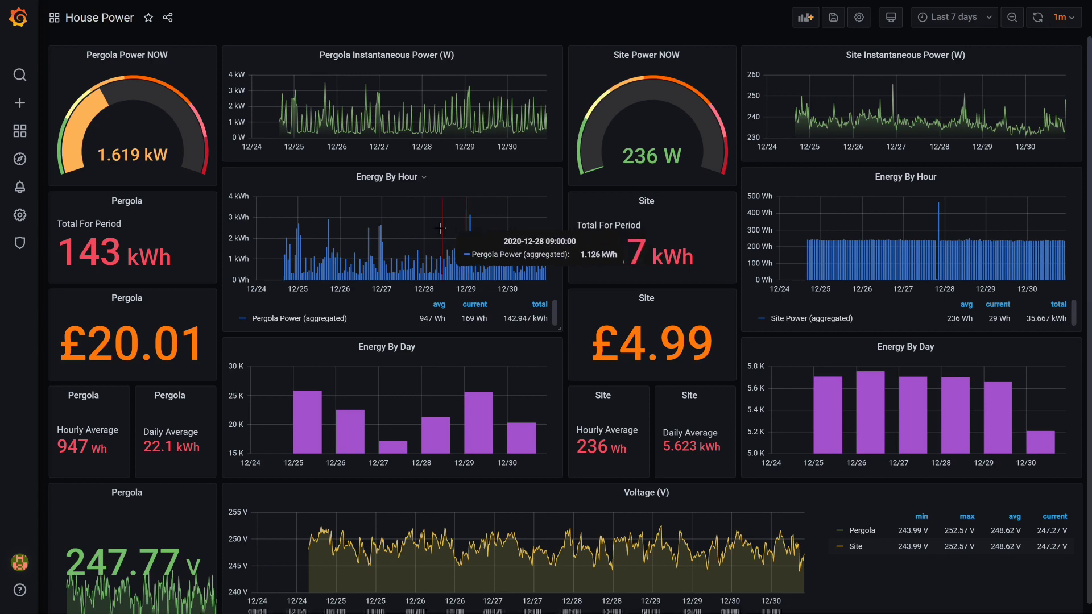
left_click(405, 177)
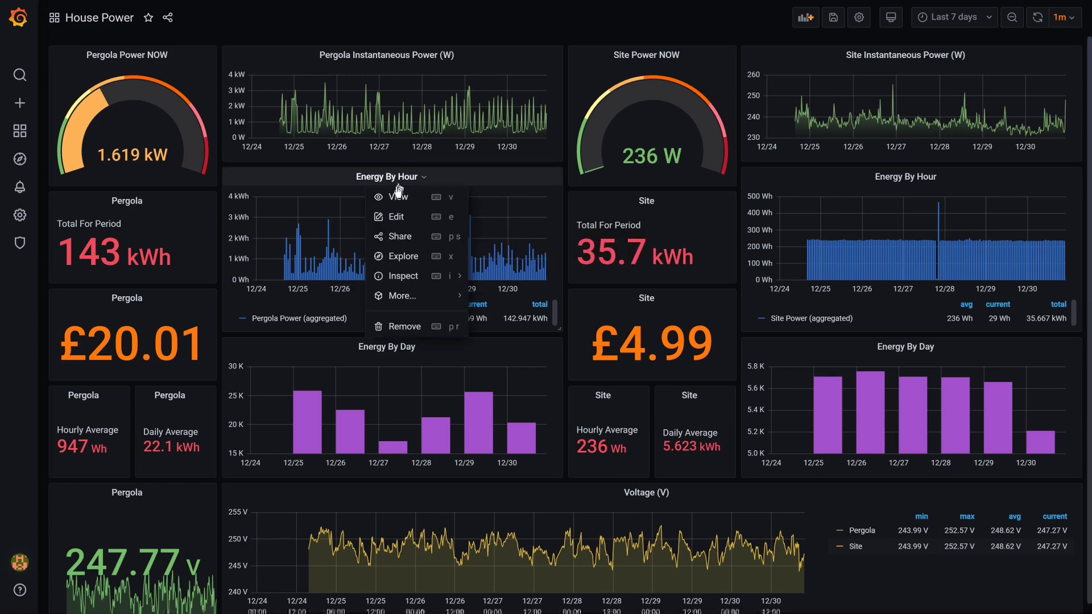
left_click(381, 220)
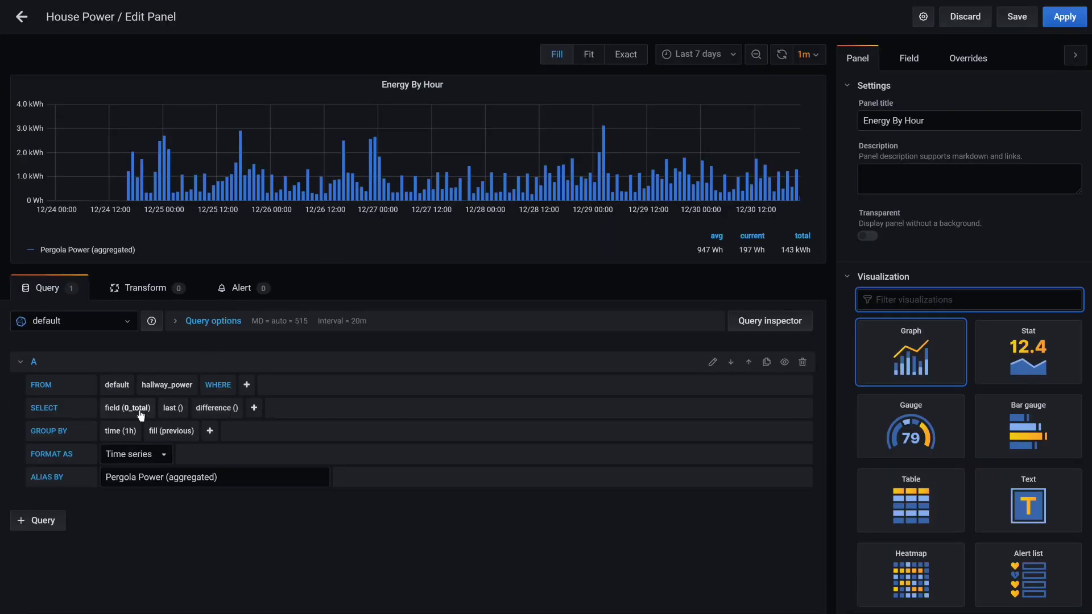
left_click(140, 409)
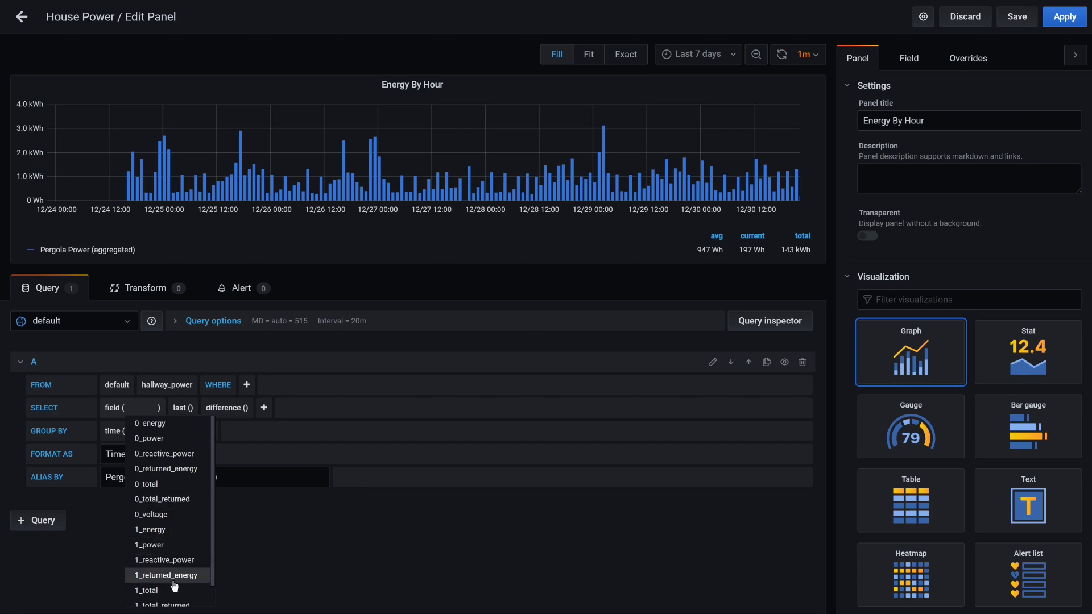
left_click(288, 574)
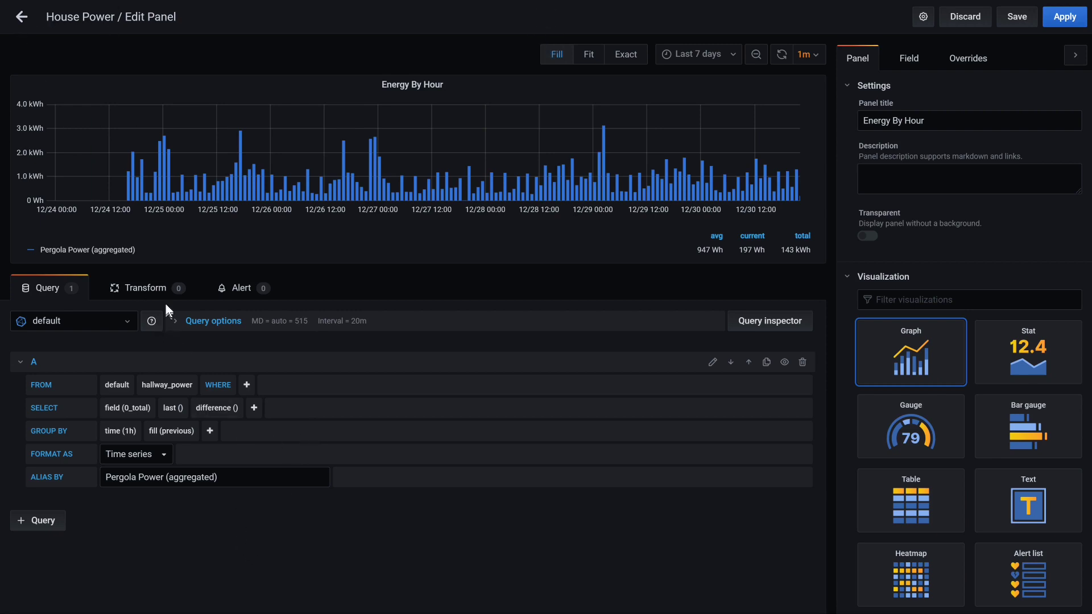
left_click(222, 411)
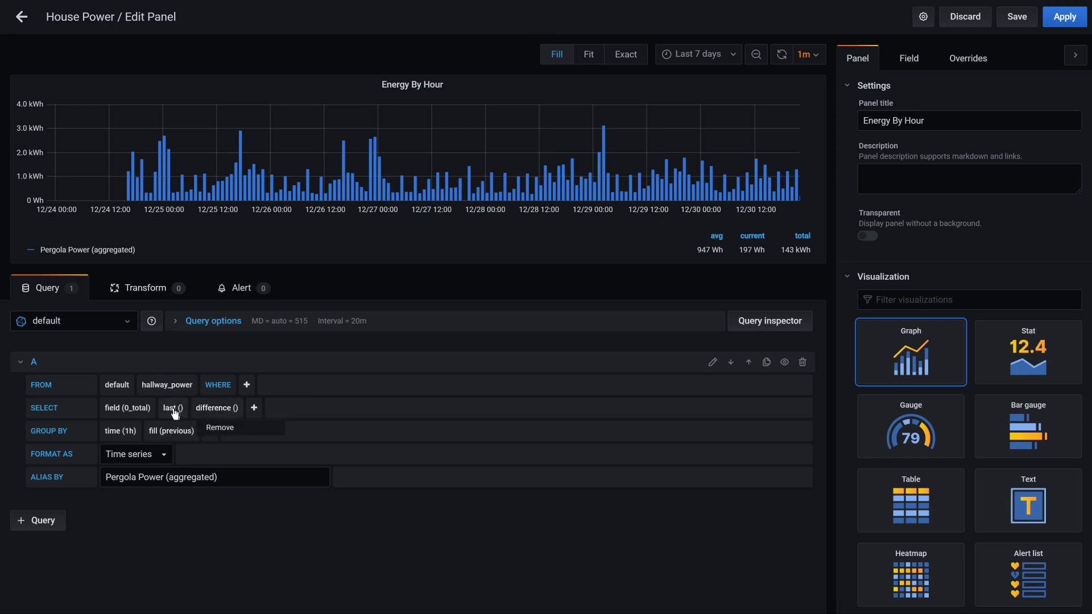
left_click(208, 533)
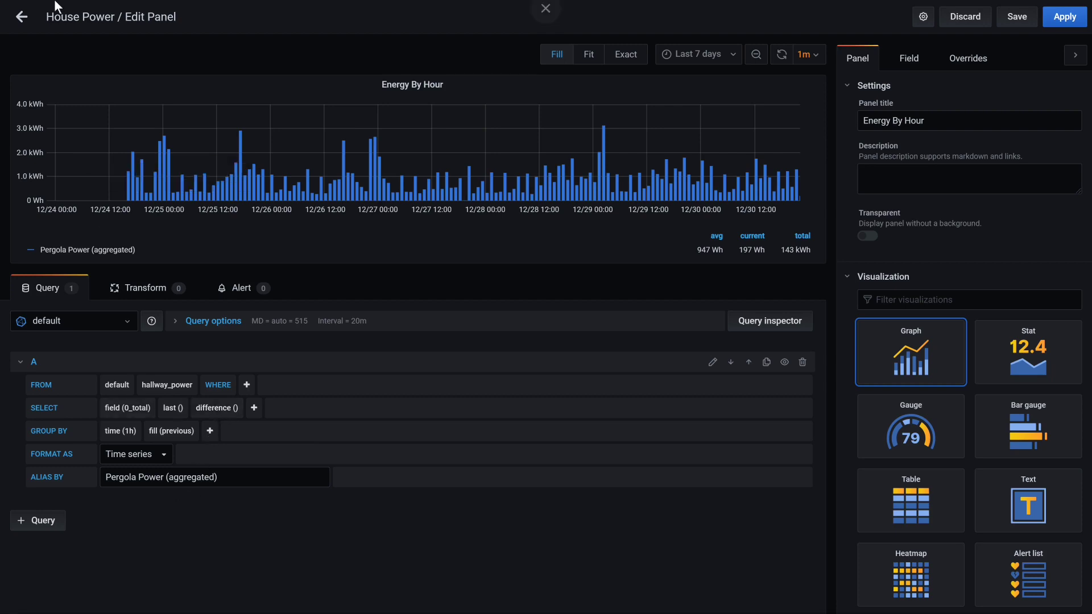
left_click(22, 16)
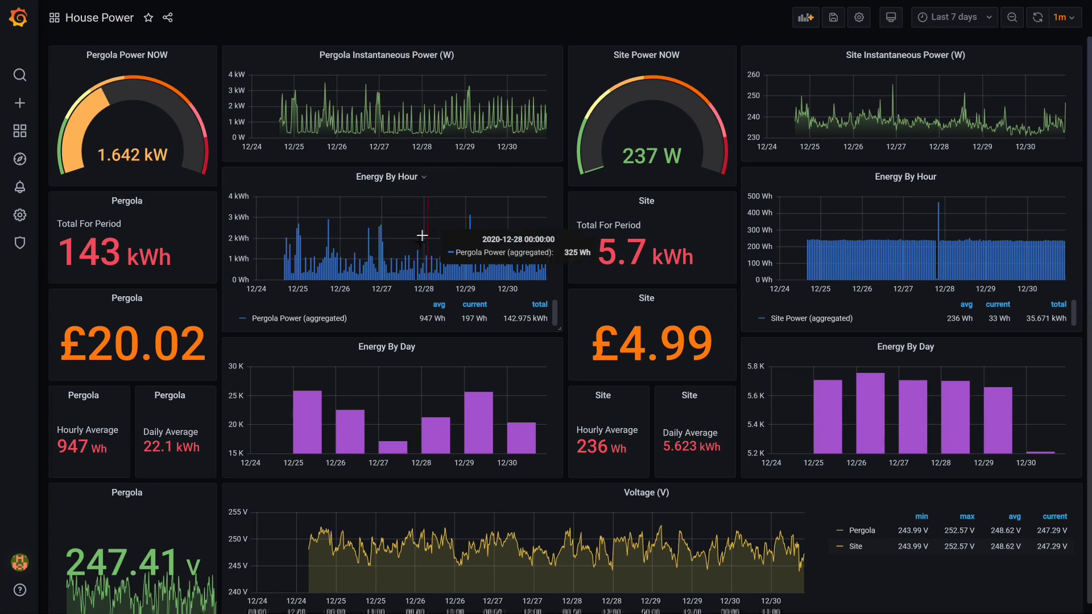
left_click_drag(403, 272, 441, 273)
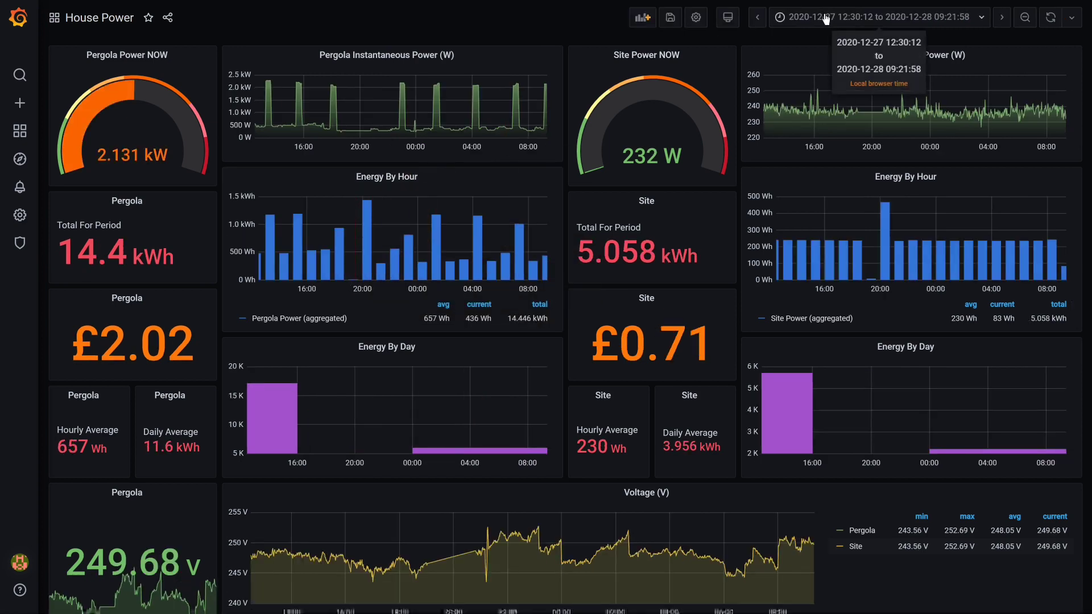
left_click(801, 14)
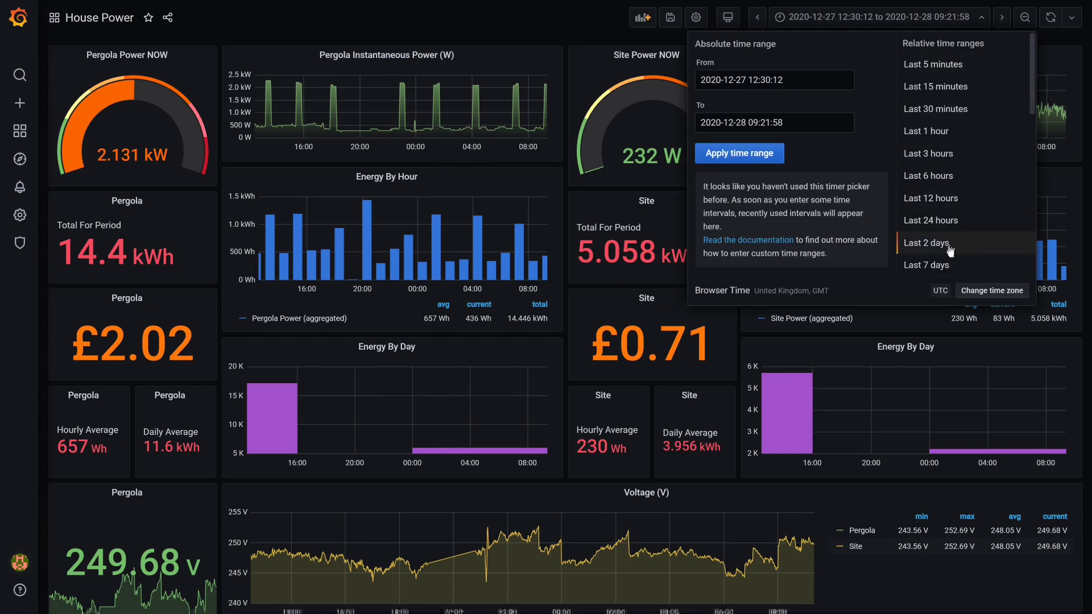
left_click(941, 265)
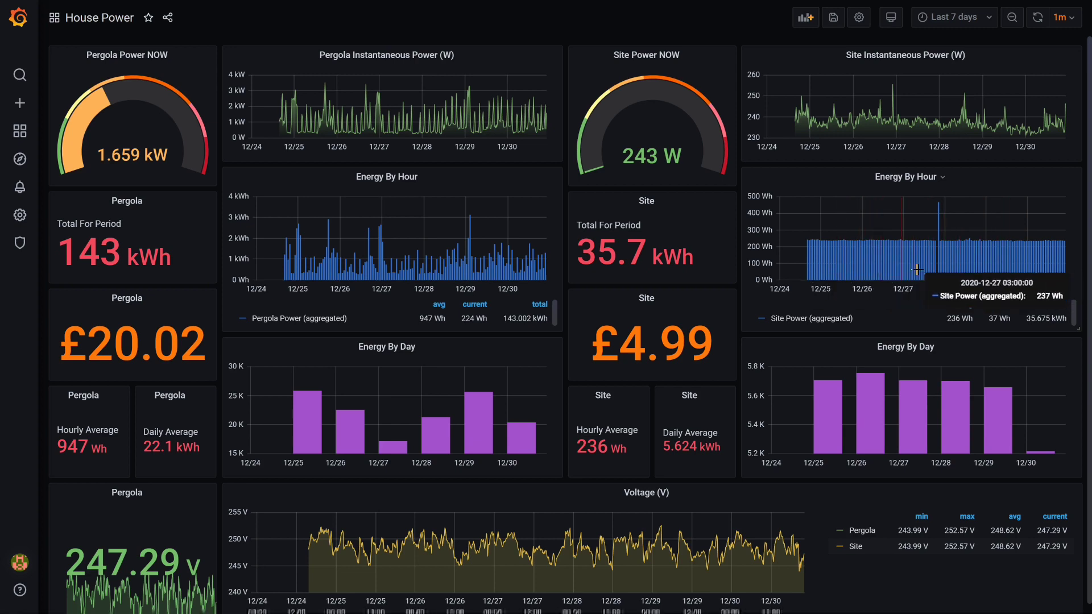
- Zoom into 19:56–21:33 on 27 December, then zoom out three times to span 26–28 December
mouse_move(917, 262)
left_mouse_down()
mouse_move(977, 261)
mouse_move(917, 267)
left_mouse_up()
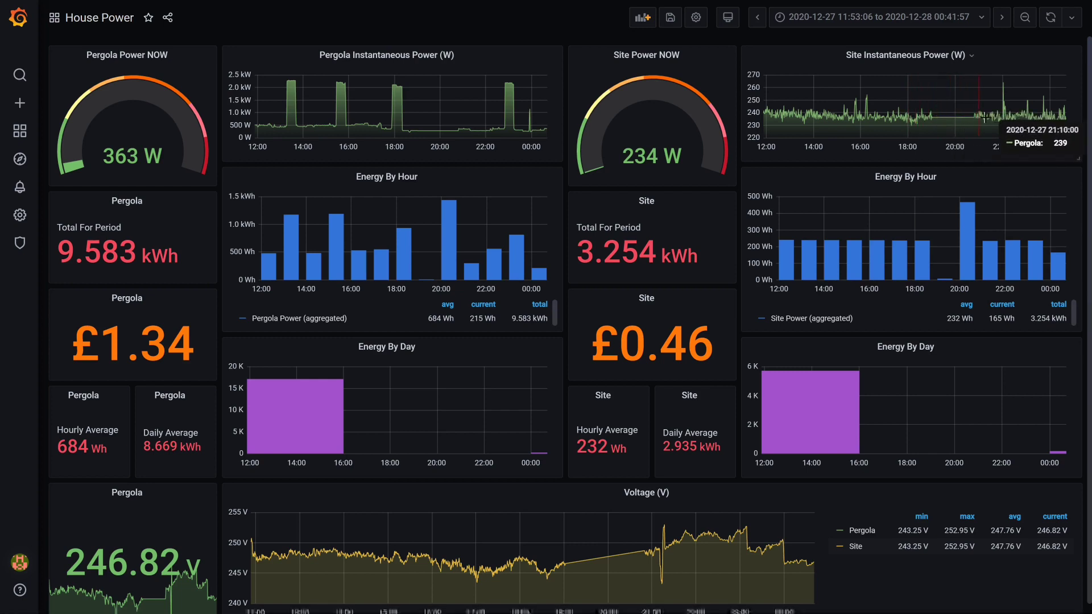
left_click_drag(960, 229, 994, 230)
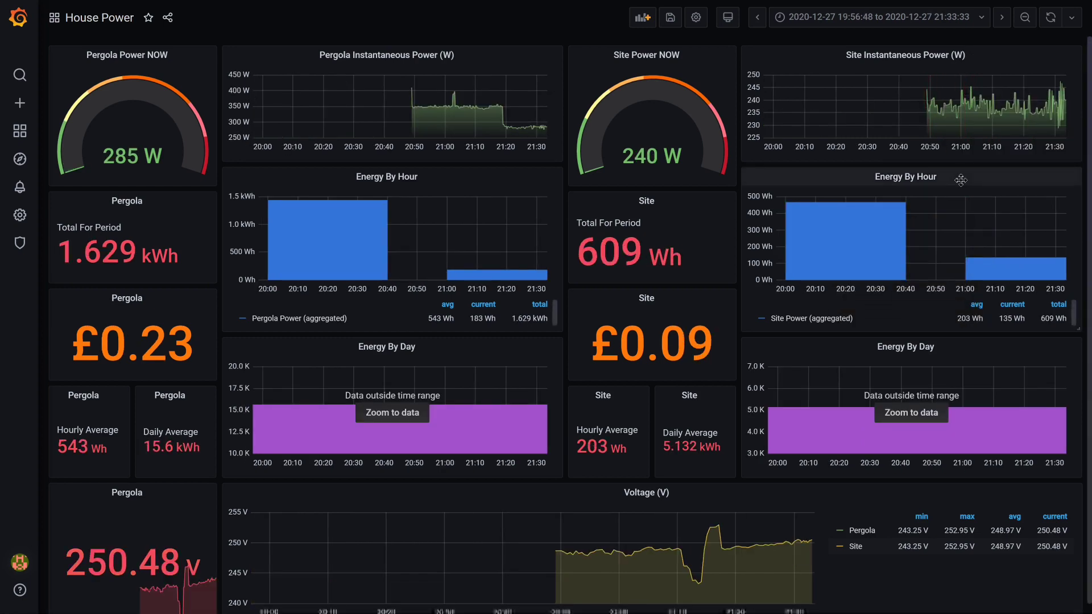
left_click(1025, 18)
left_click(1025, 17)
left_click(1025, 17)
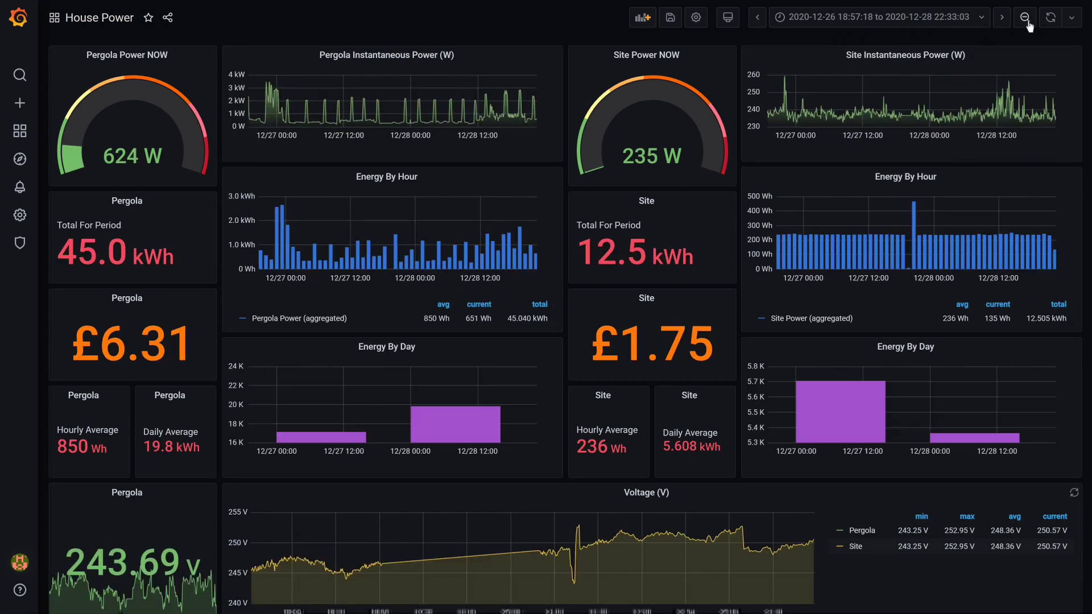
left_click(406, 56)
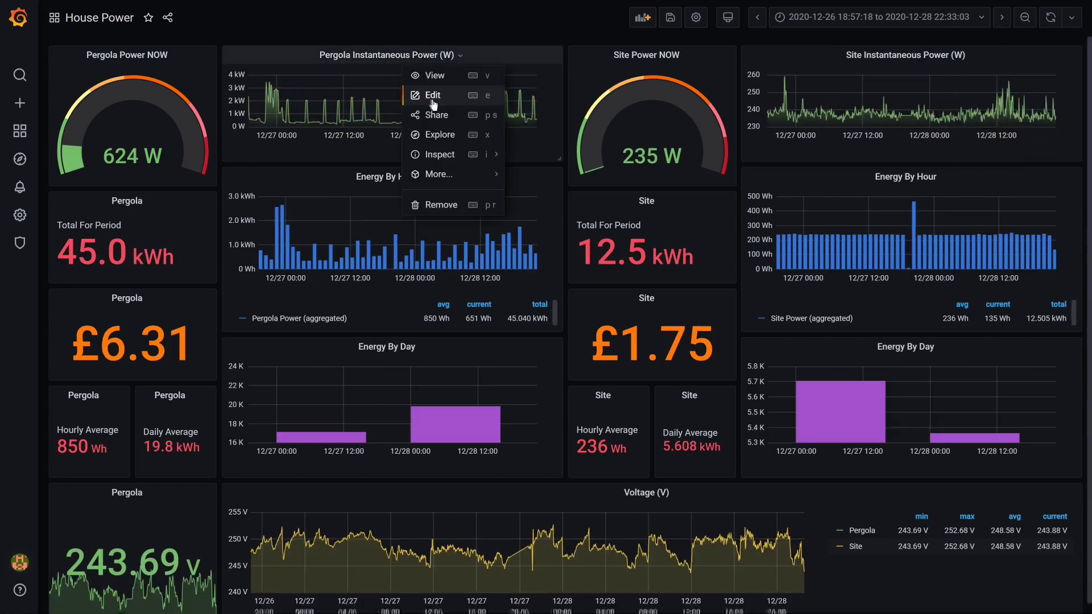
- Open the Site Instantaneous Power panel editor zoomed to 18:41–21:17 around the data gap
left_click_drag(899, 114, 931, 114)
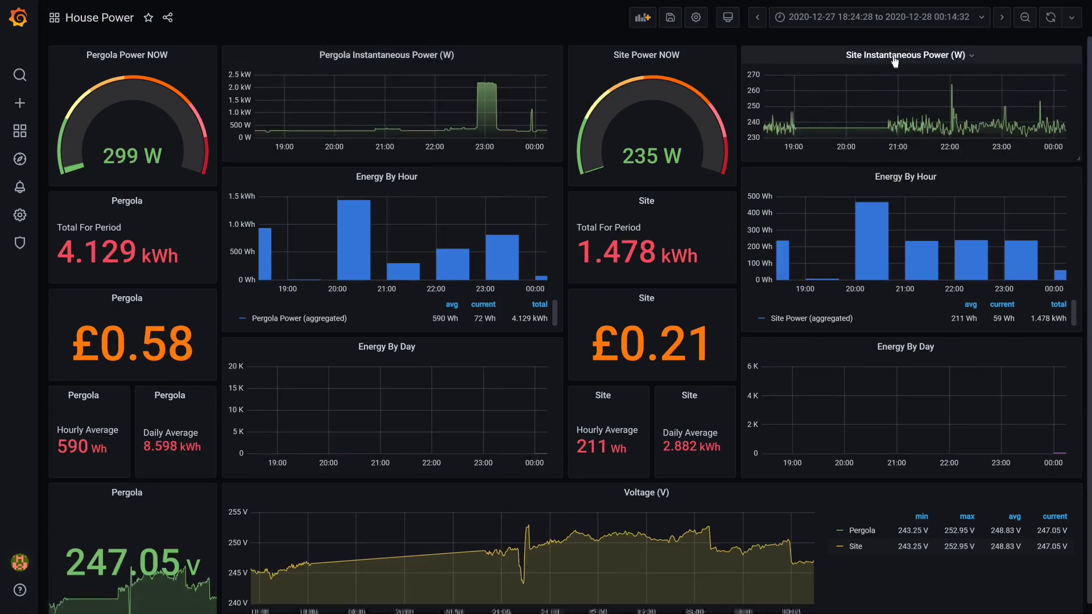
left_click(894, 57)
left_click(944, 96)
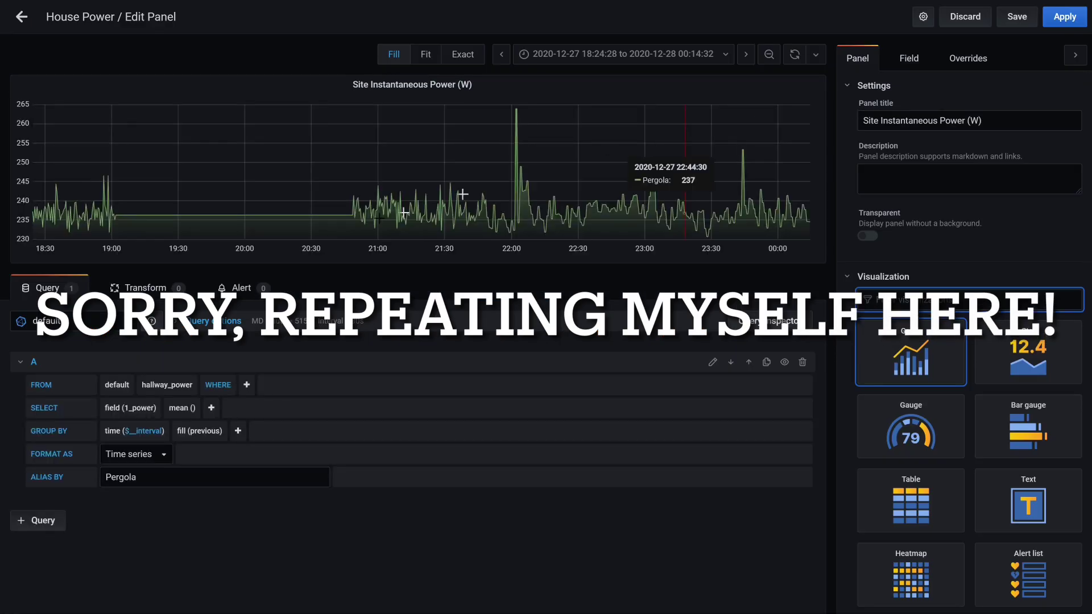
left_click_drag(71, 210, 416, 216)
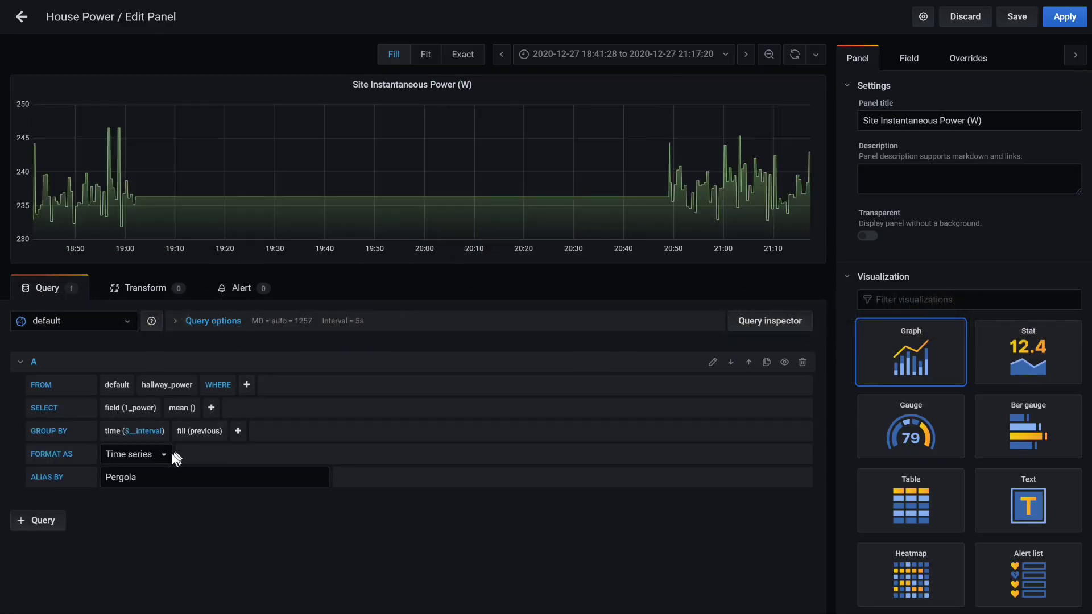
- Compare fill modes 0, null and linear over the gap, leaving fill set to previous
left_click(210, 432)
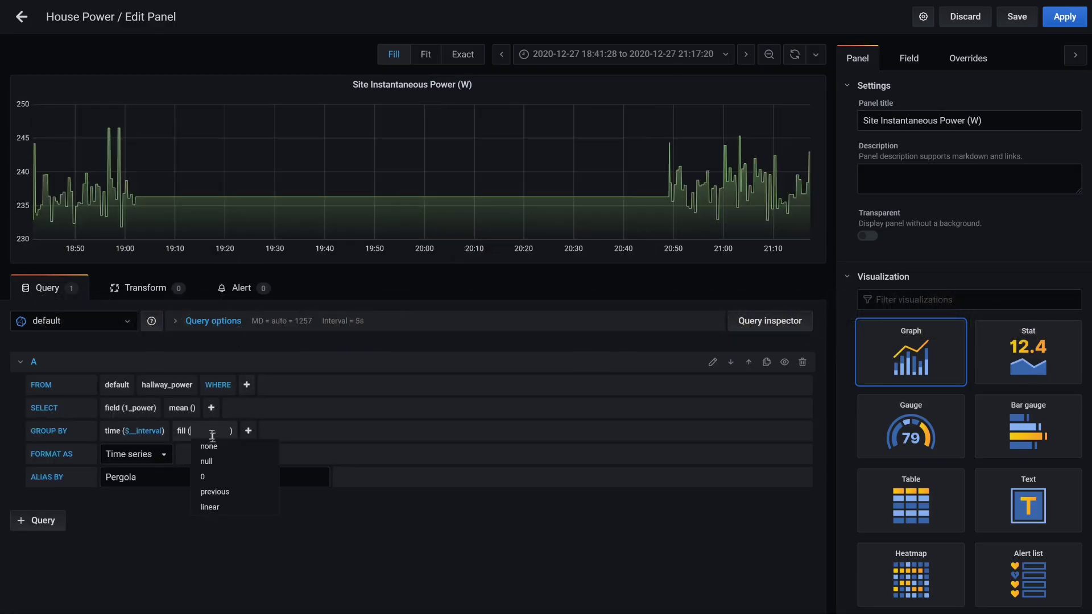
left_click(225, 477)
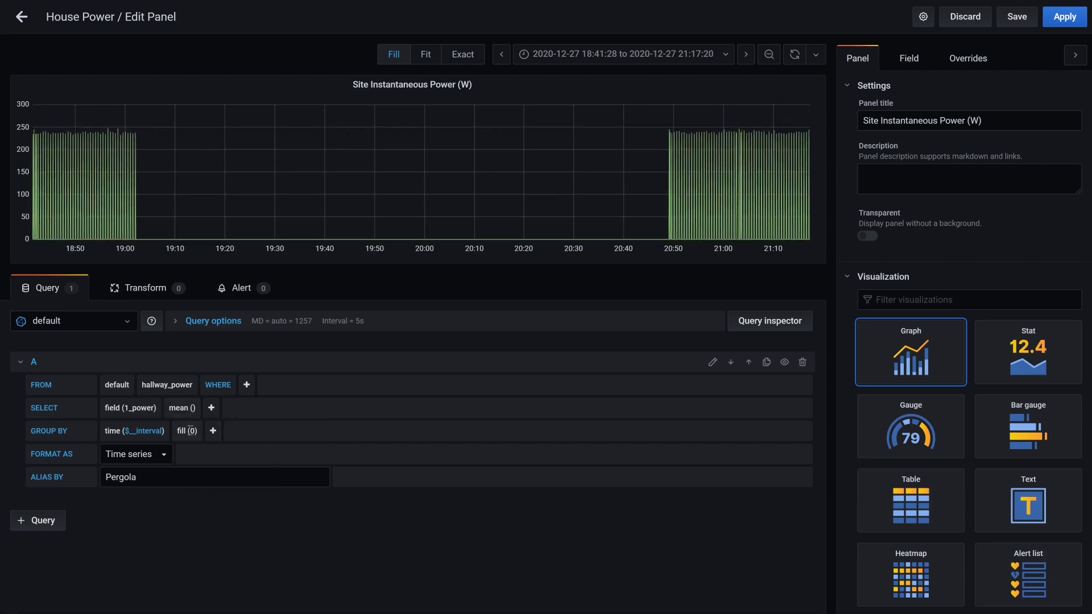
left_click(192, 431)
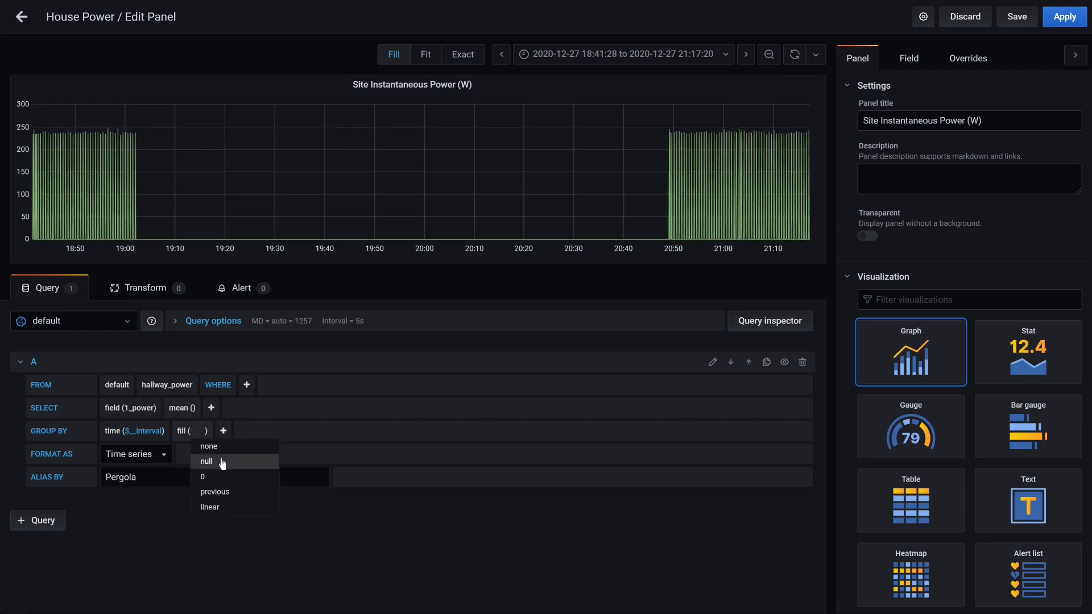
left_click(212, 461)
left_click(200, 435)
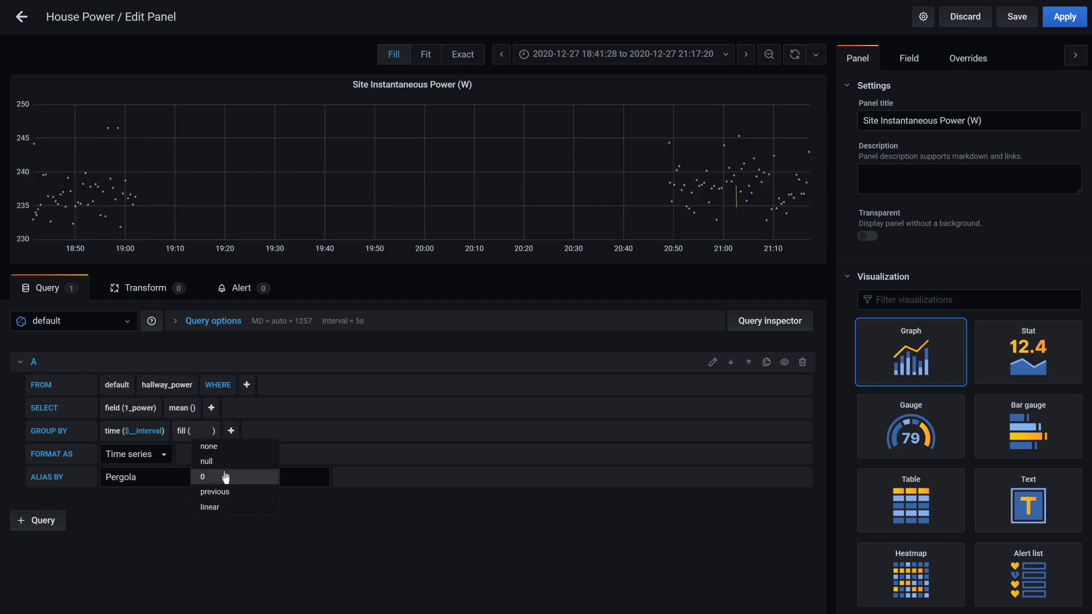
left_click(231, 508)
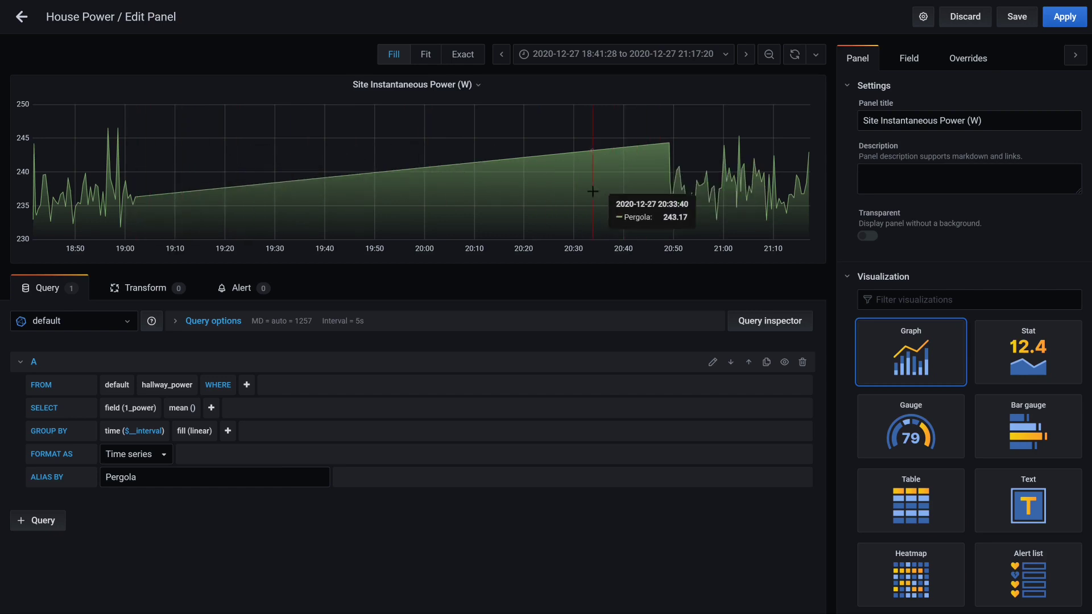
left_click(205, 435)
left_click(241, 498)
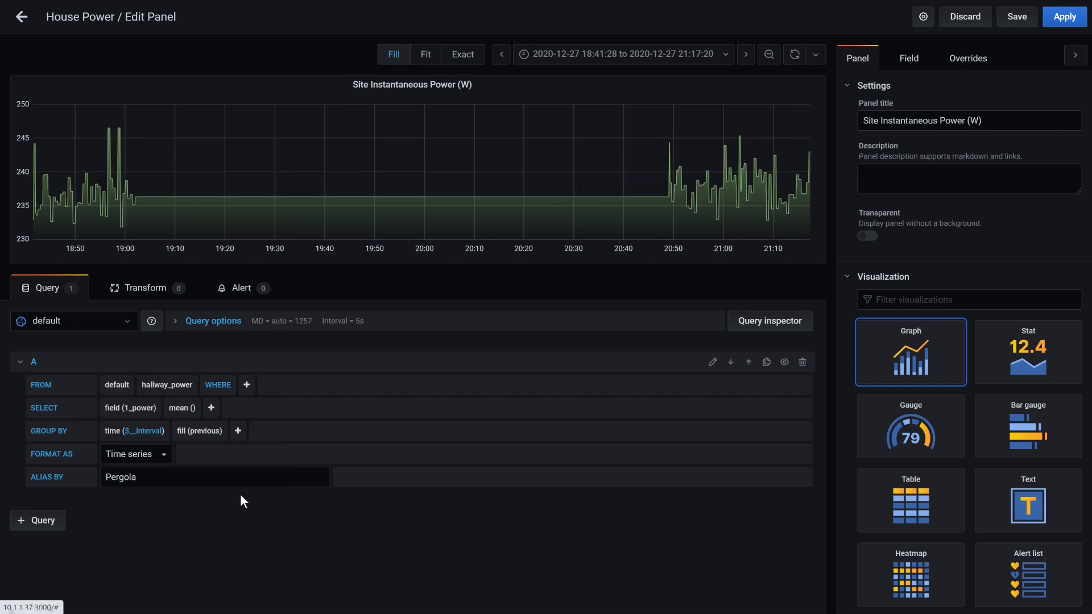
- Discard the panel edits and show the House Power dashboard for the last 7 days
left_click(967, 18)
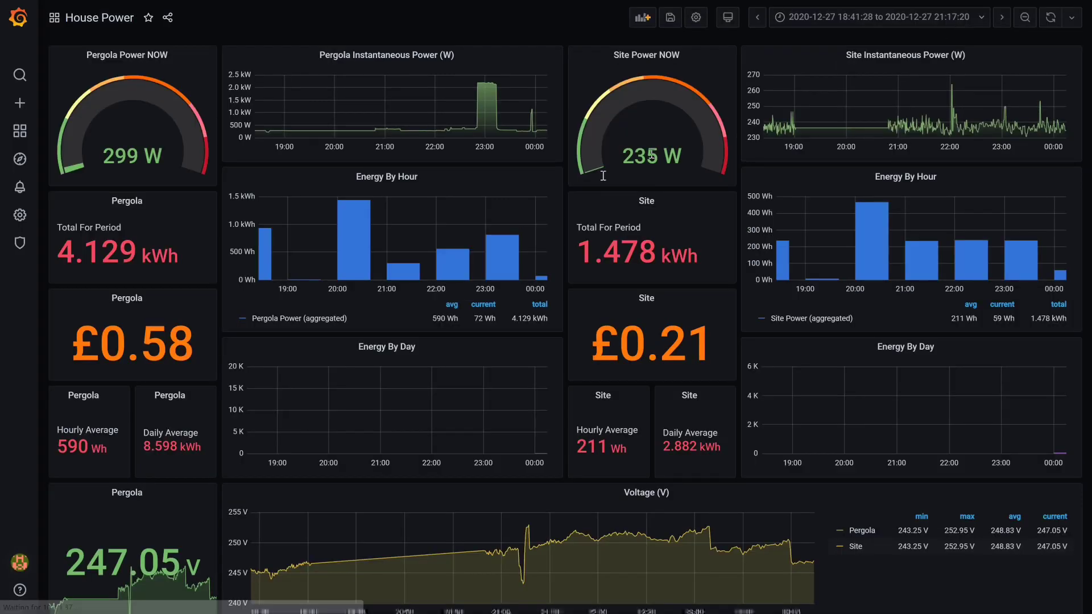
left_click(966, 20)
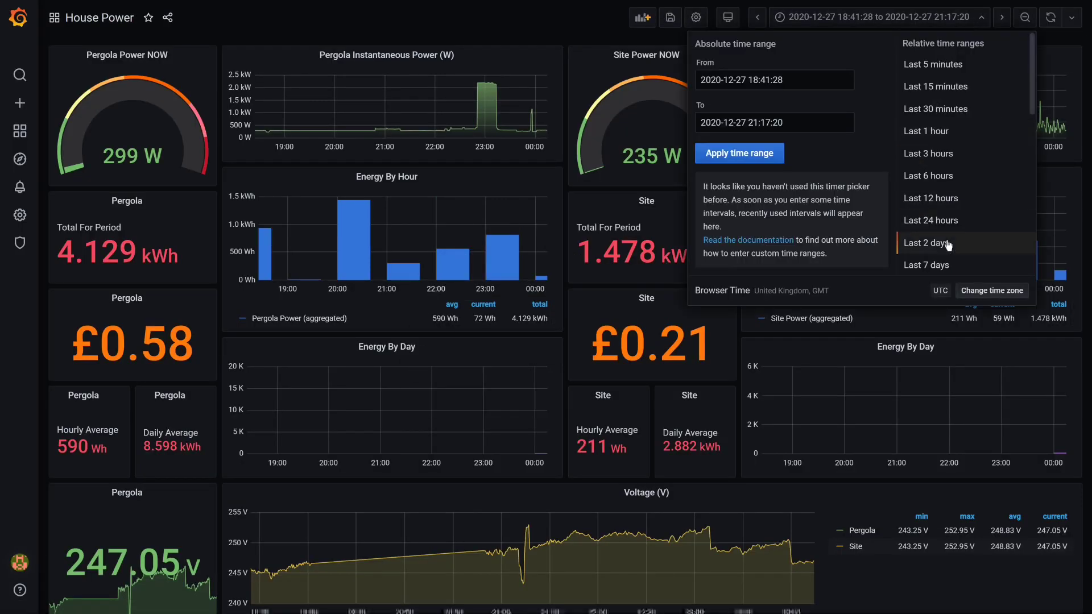
left_click(952, 264)
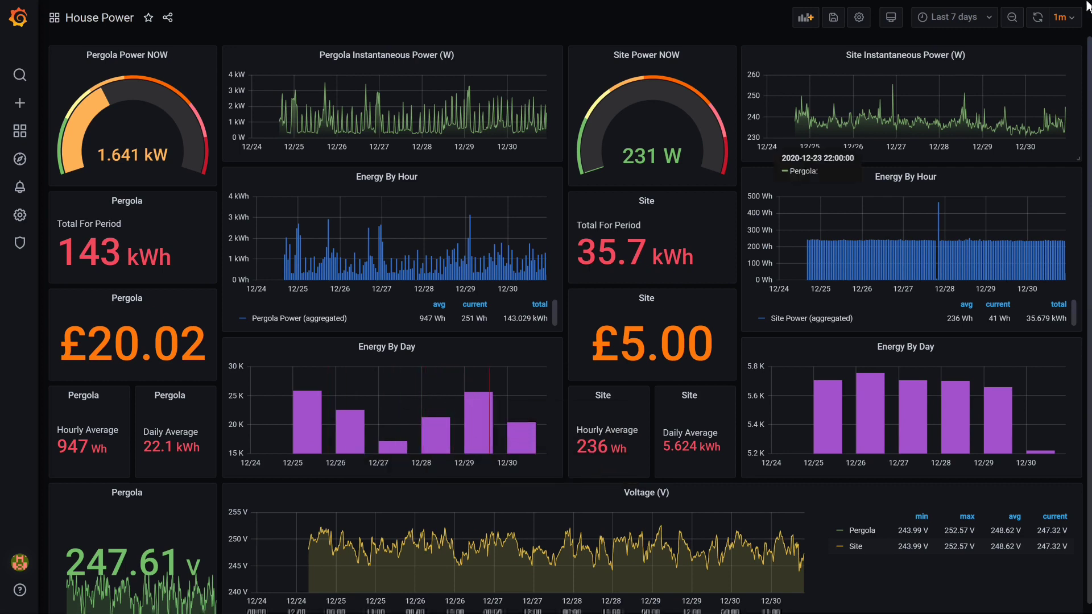
left_click(975, 20)
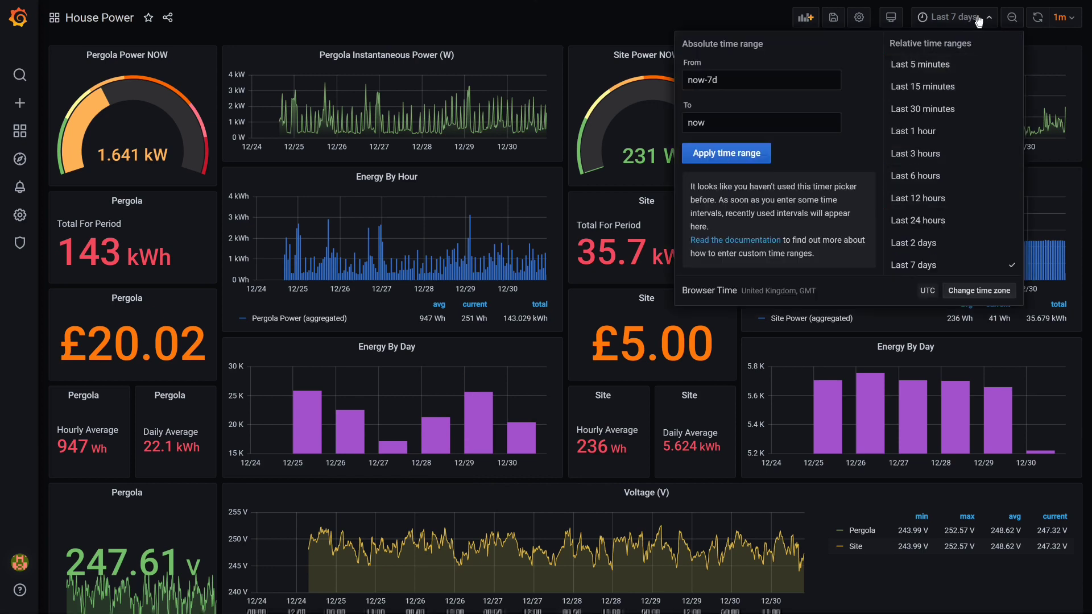
left_click(979, 20)
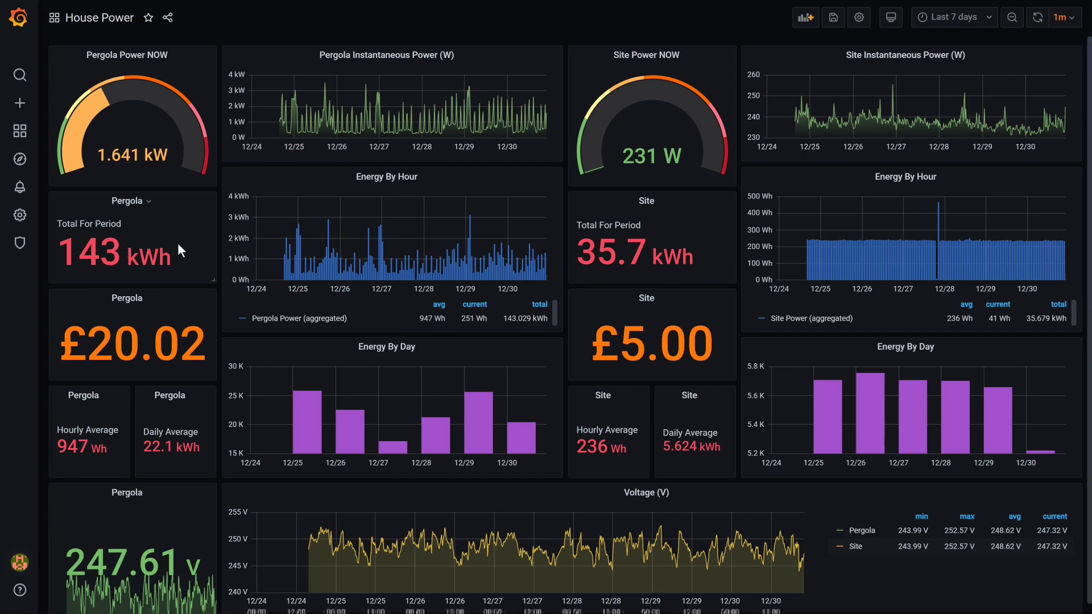
left_click_drag(87, 252, 176, 260)
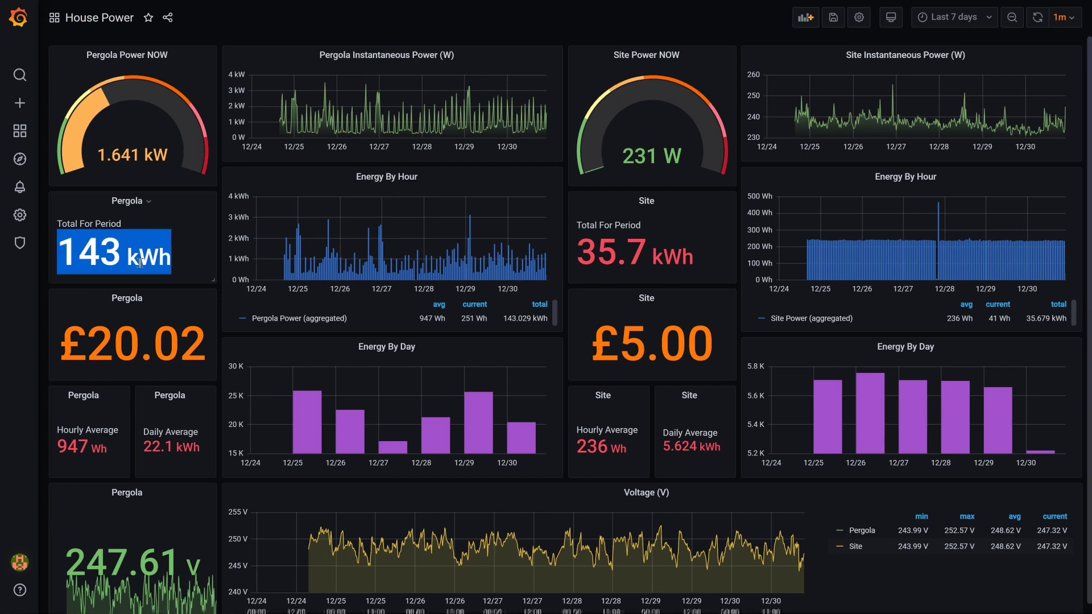
left_click(176, 260)
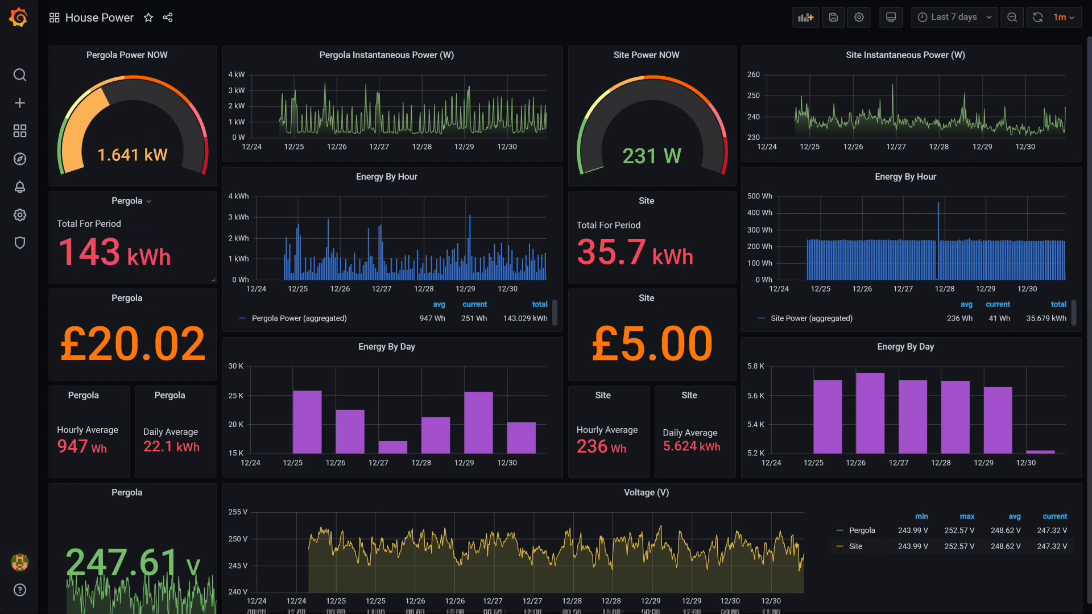
left_click(137, 204)
left_click(138, 241)
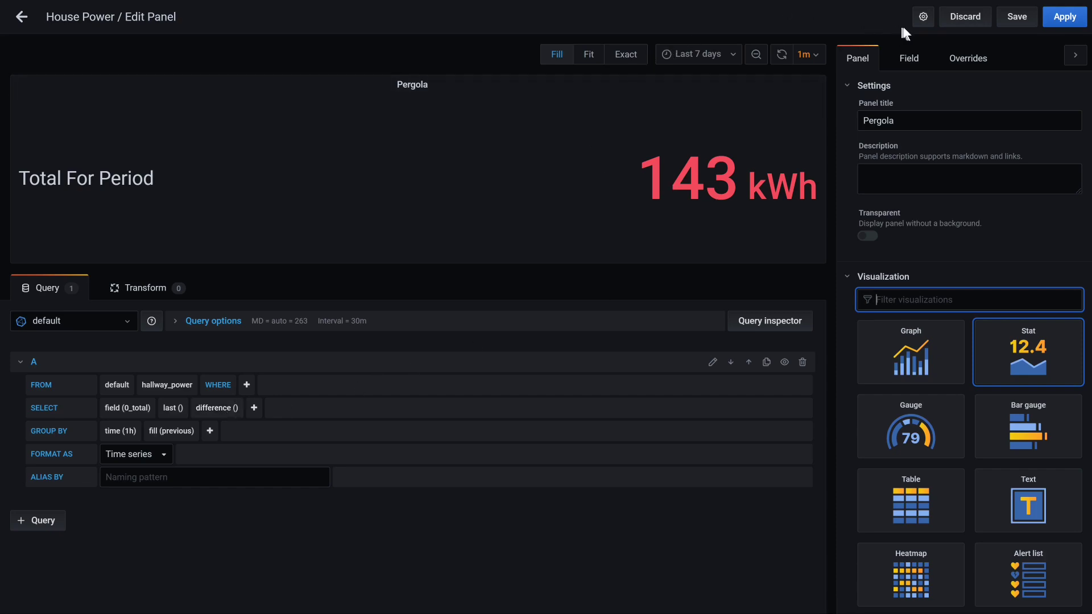
left_click(951, 27)
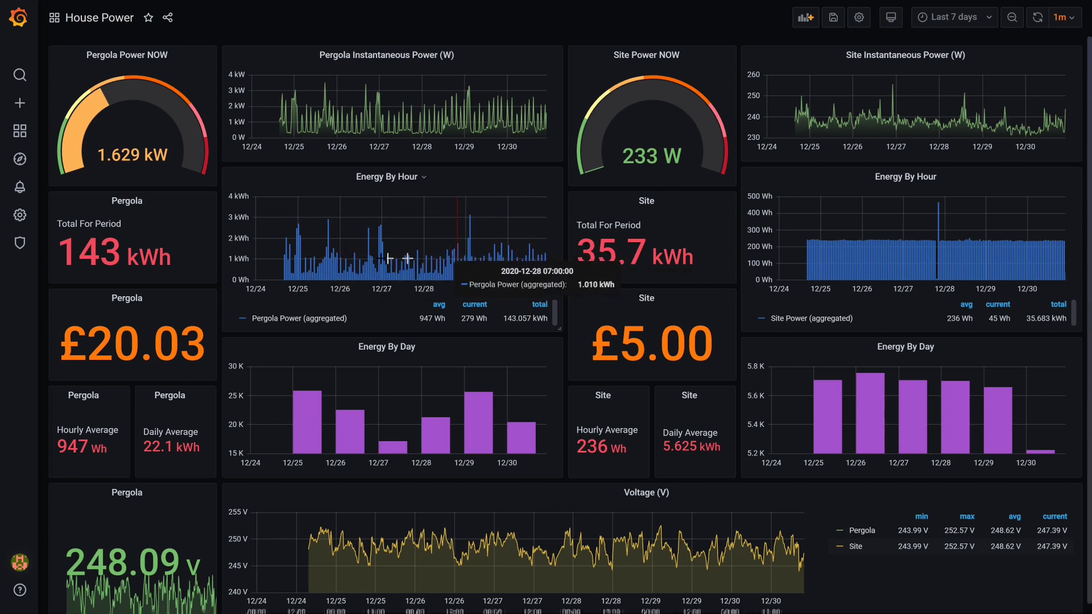
- Highlight the 143 kWh total, then open the £20.03 Pergola cost panel for editing
double_click(82, 260)
left_click(176, 271)
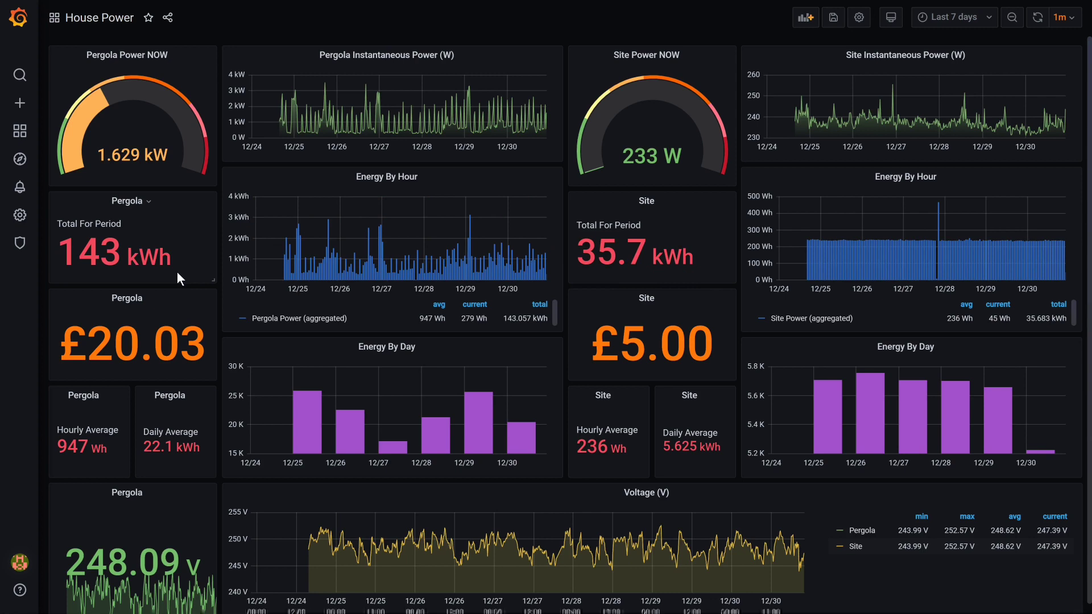
left_click(136, 300)
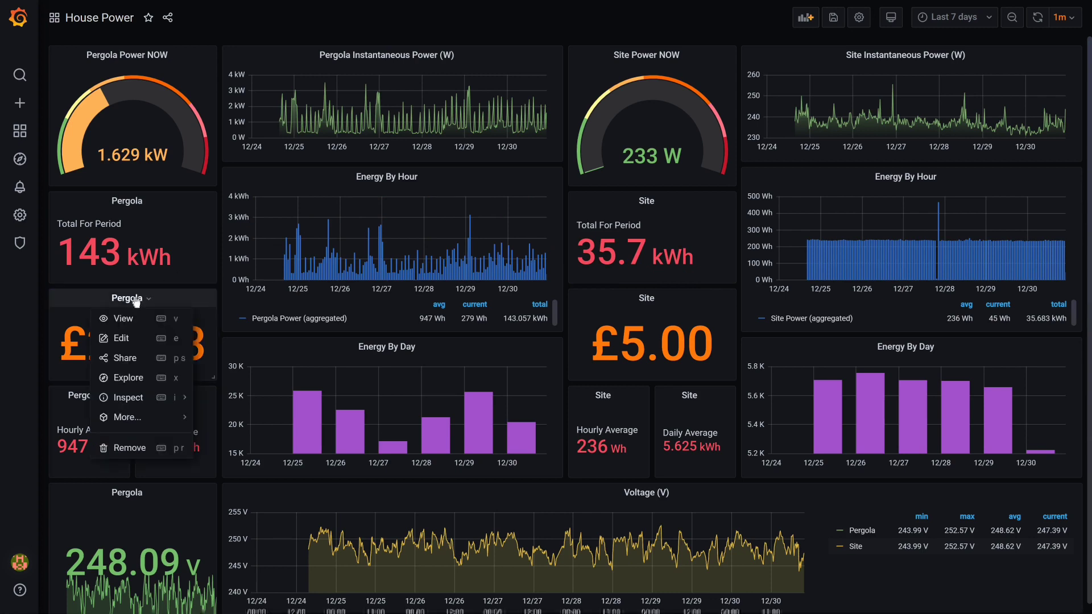
left_click(132, 340)
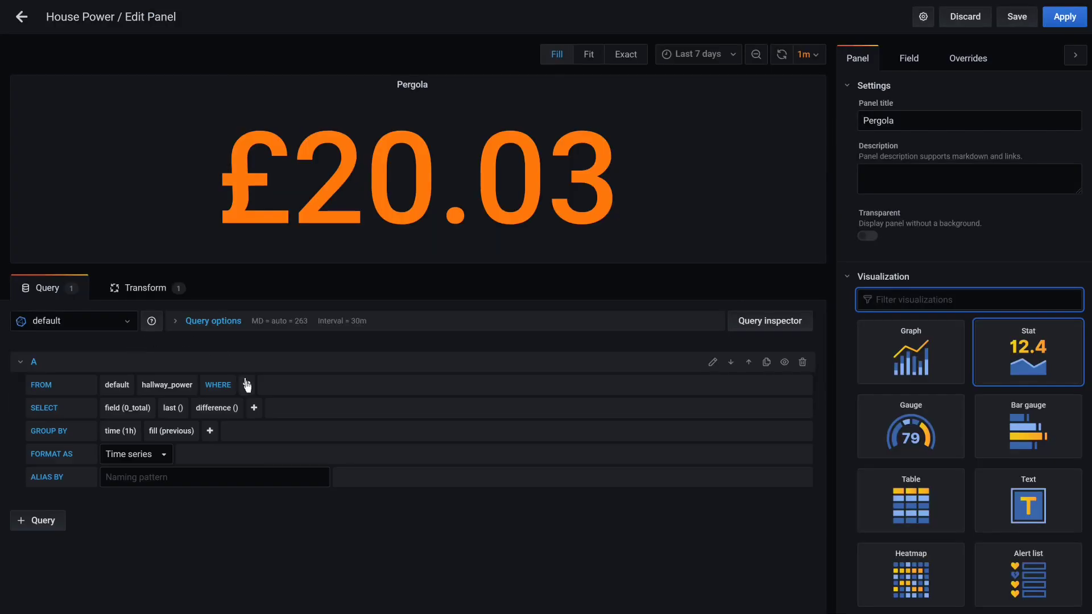
left_click(501, 193)
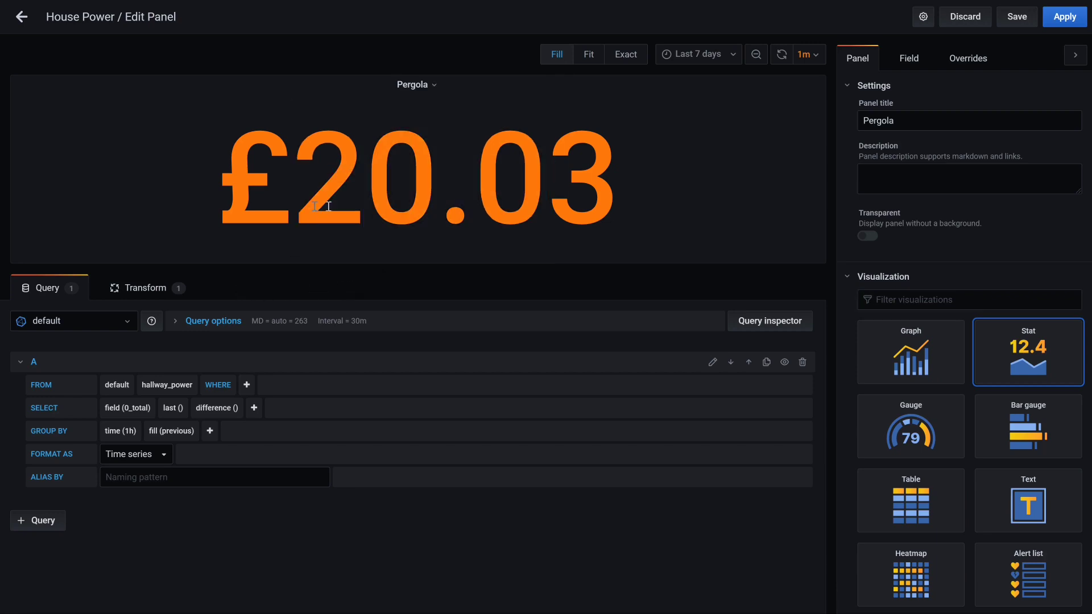
- Switch between the cost calculation transformation and the panel's query, ending on the query
left_click(142, 291)
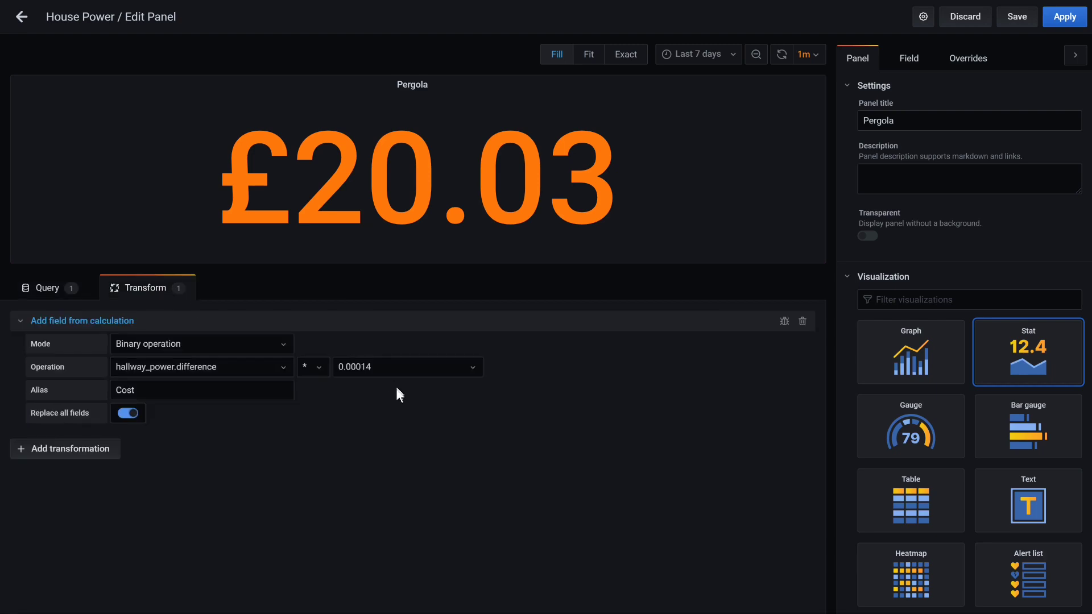
left_click(49, 292)
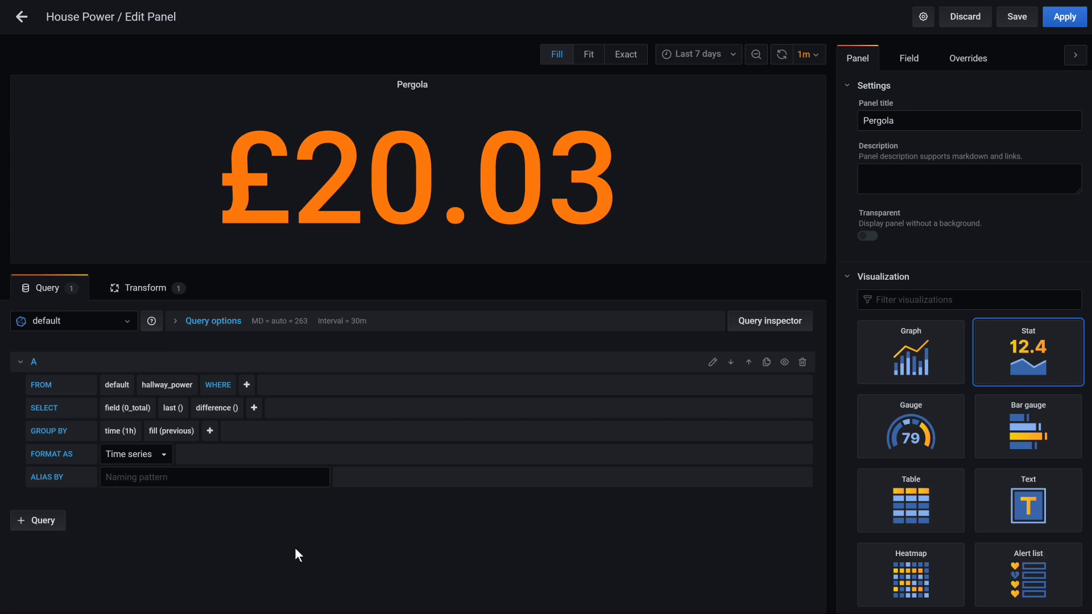
left_click(162, 293)
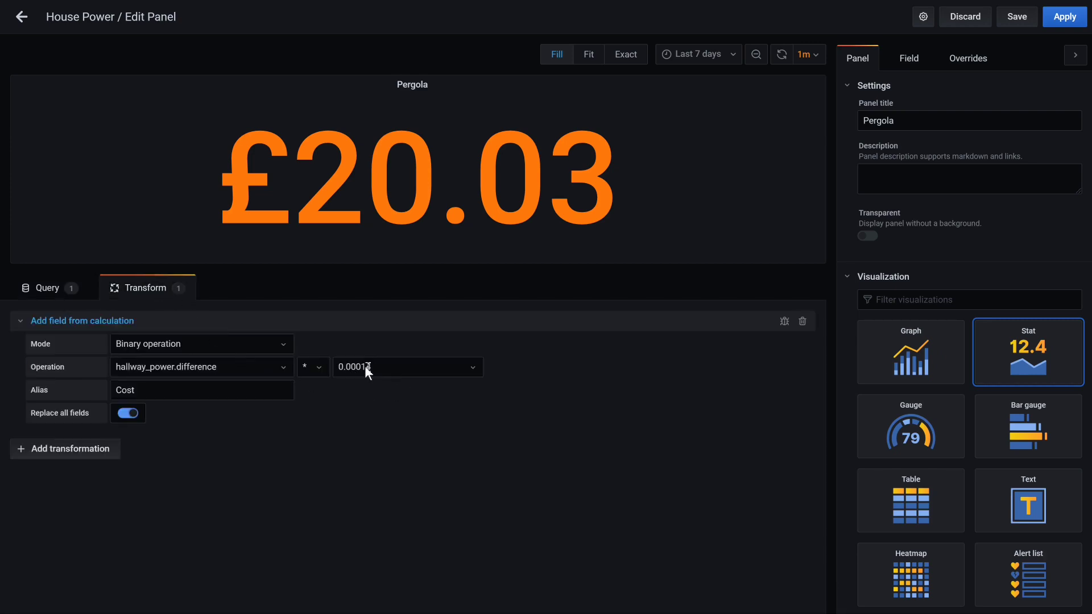
left_click(60, 292)
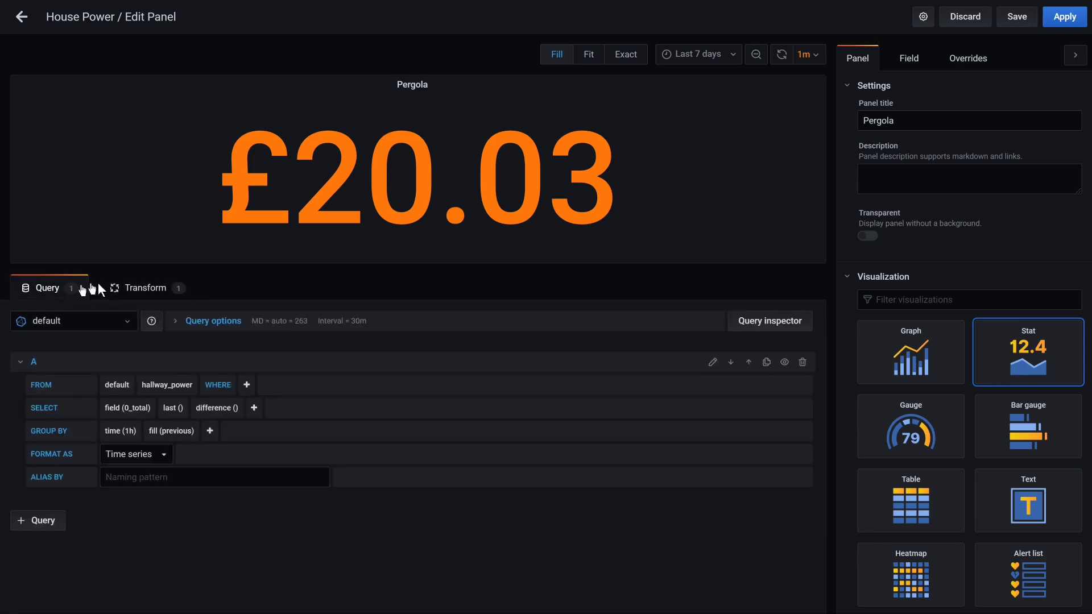
left_click(143, 291)
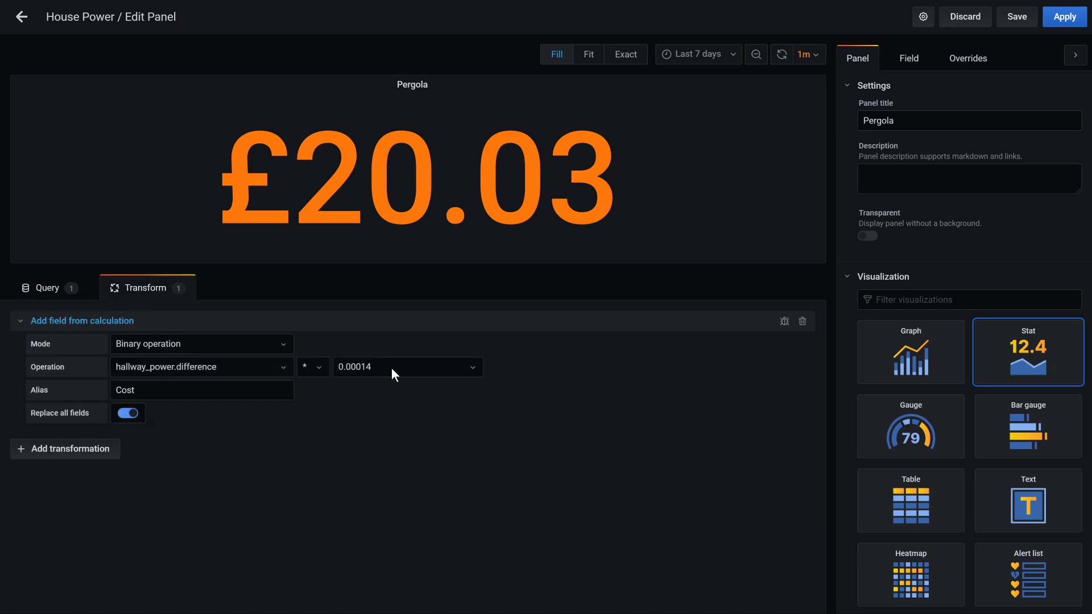
left_click(50, 289)
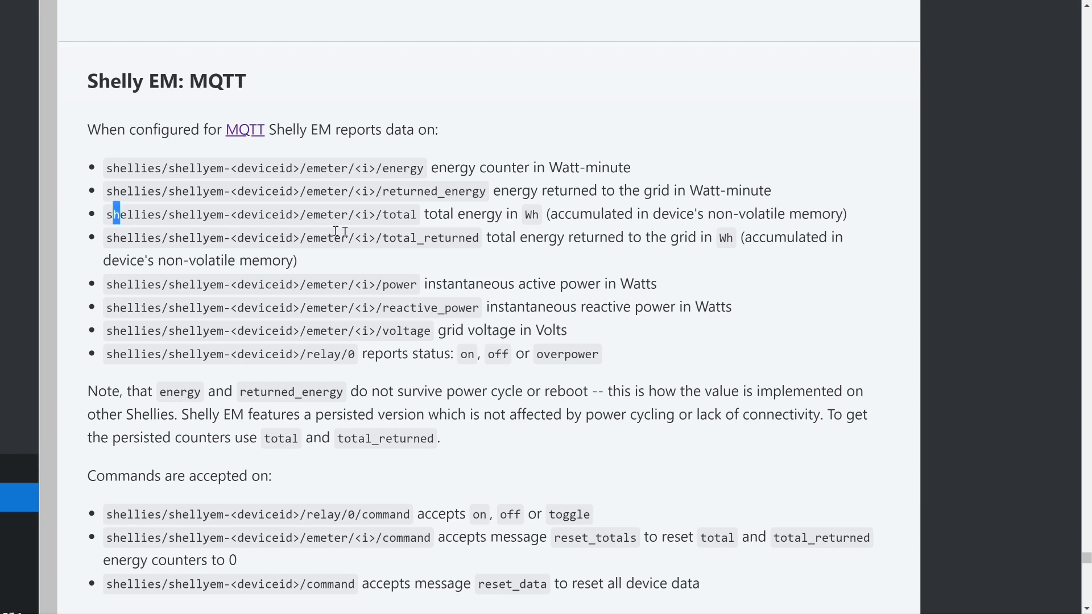
- Highlight the total energy topic and its Wh unit in the Shelly MQTT docs
left_click_drag(114, 214, 605, 228)
left_click(573, 226)
left_click_drag(523, 216, 540, 219)
left_click_drag(525, 216, 533, 217)
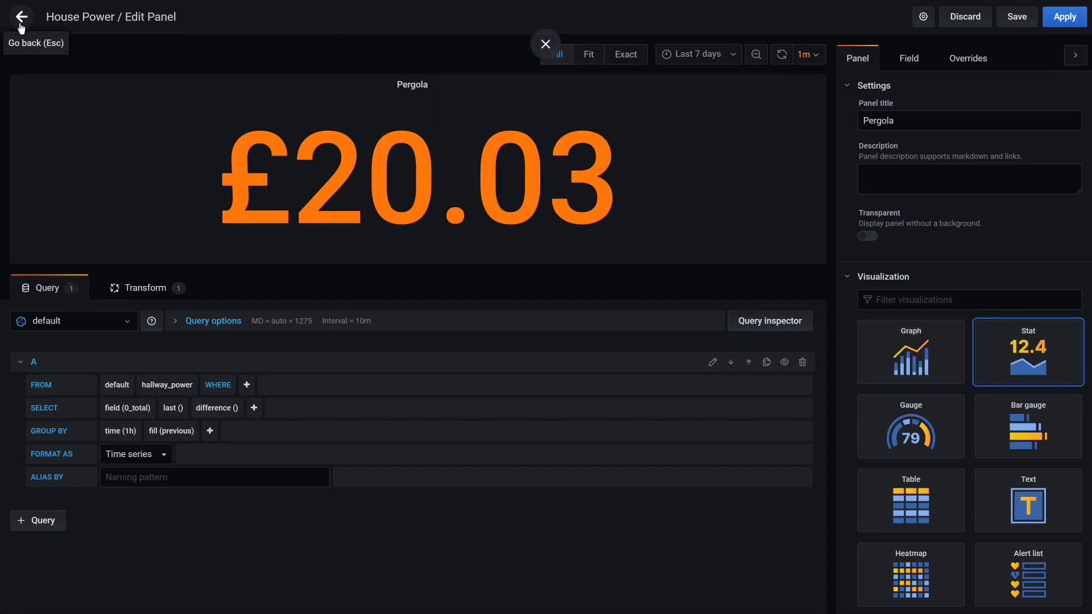
left_click(20, 27)
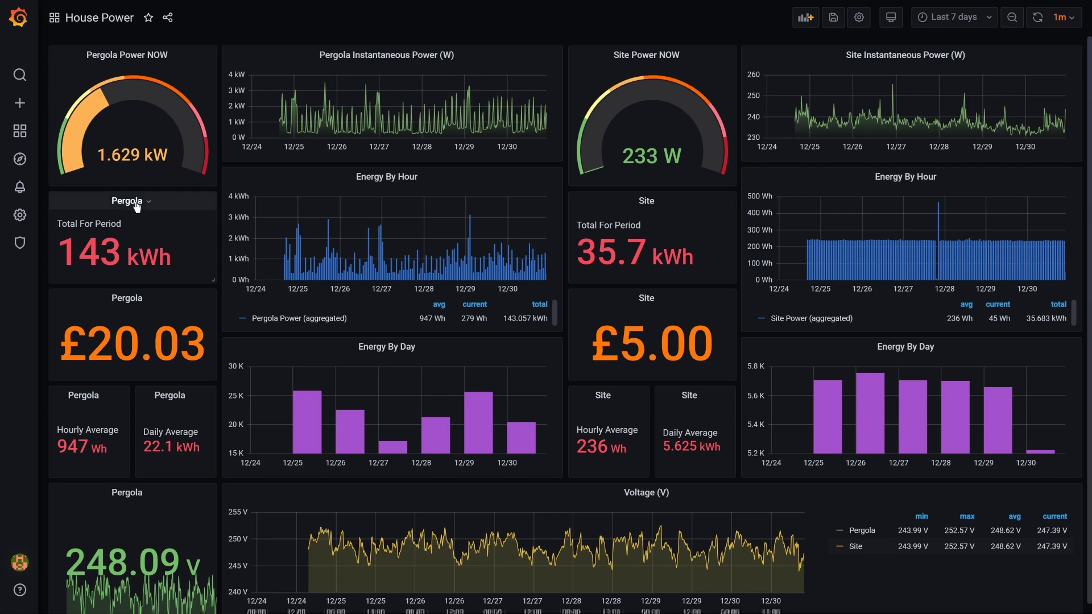
left_click(153, 61)
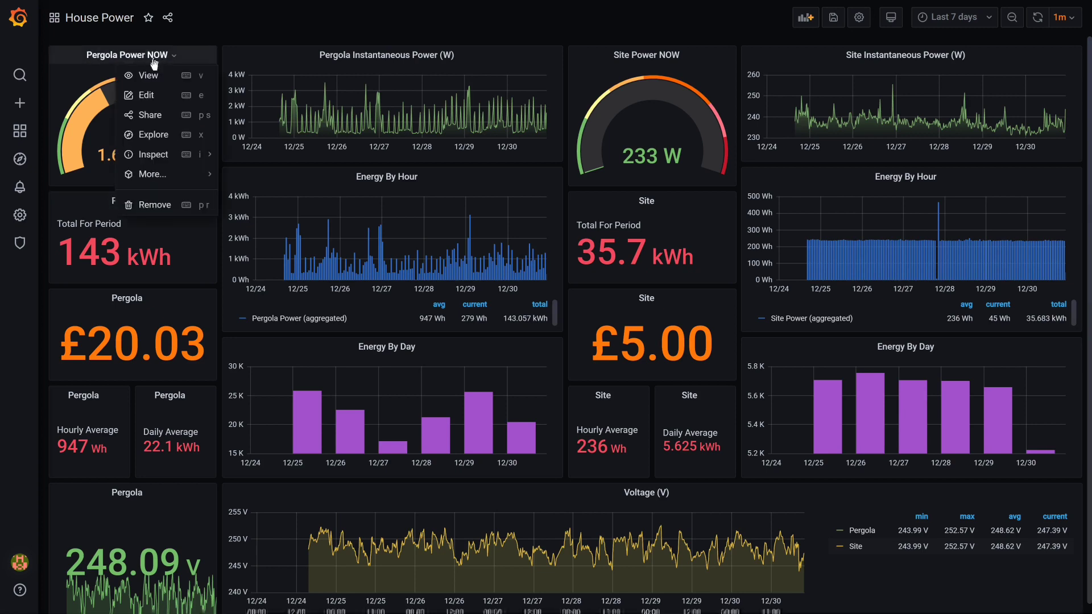
left_click(146, 96)
left_click(909, 59)
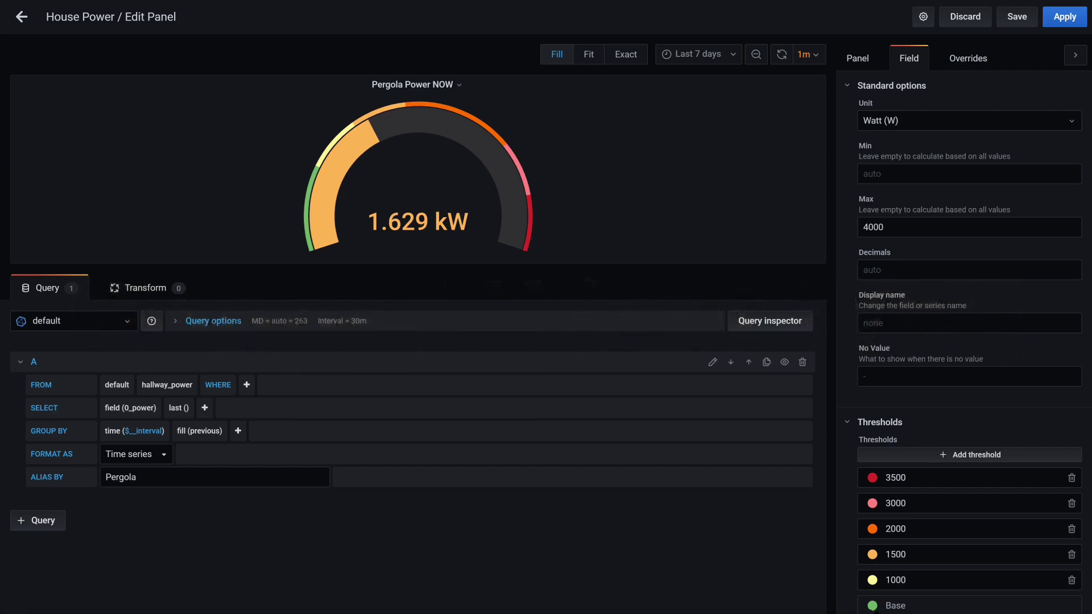
left_click(22, 17)
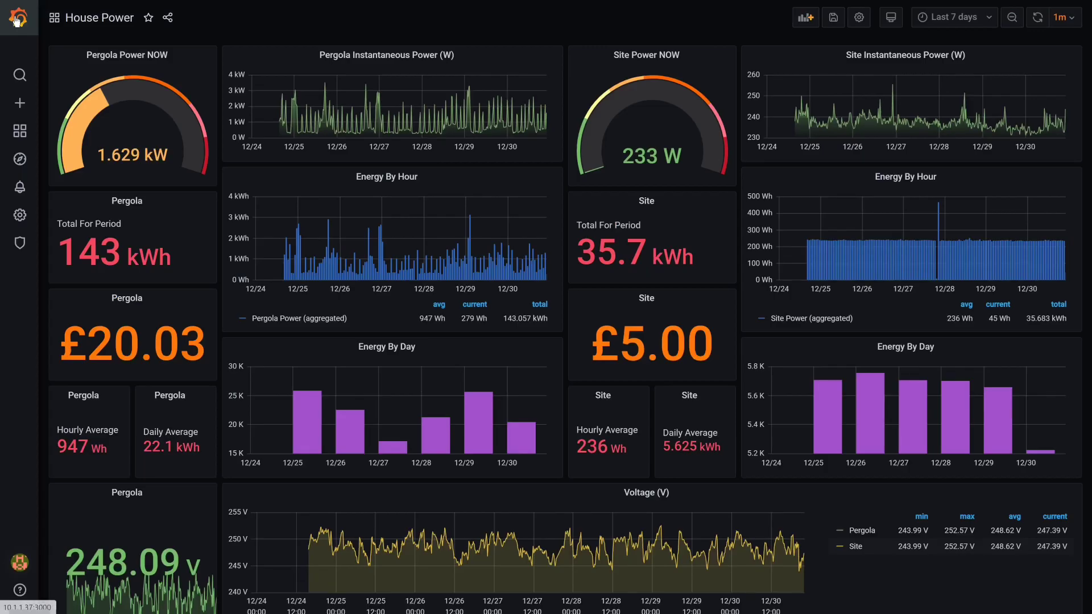
left_click(122, 201)
left_click(134, 239)
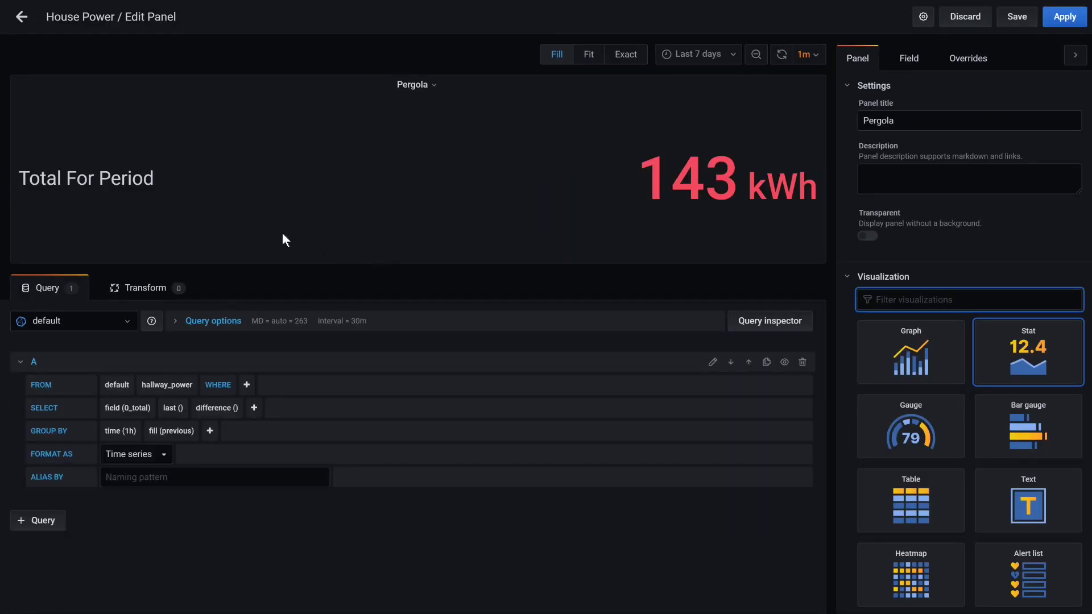
left_click_drag(286, 236, 145, 293)
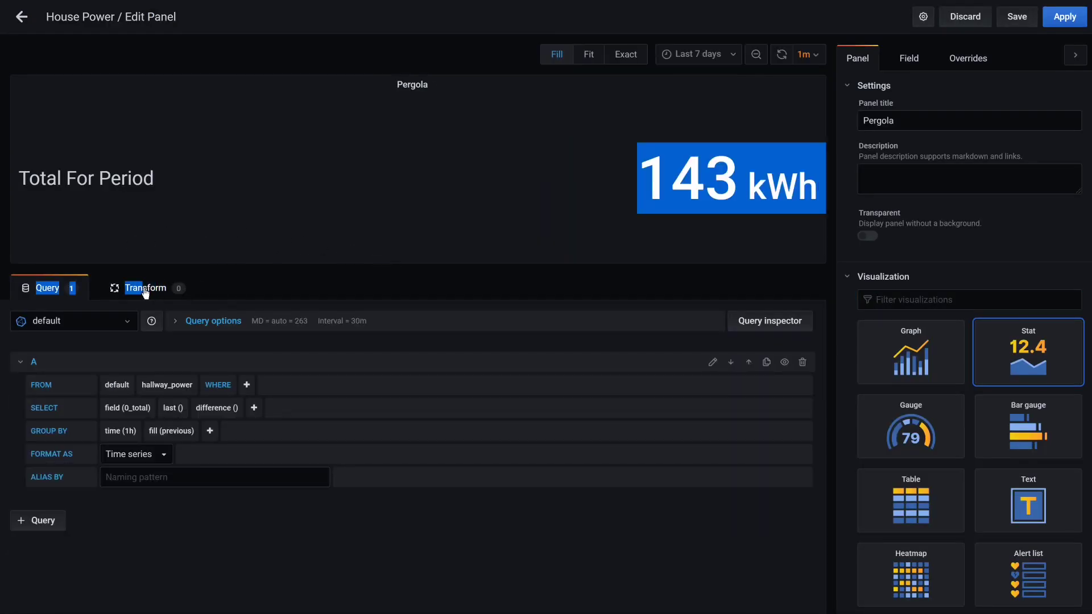
left_click(145, 289)
left_click(57, 287)
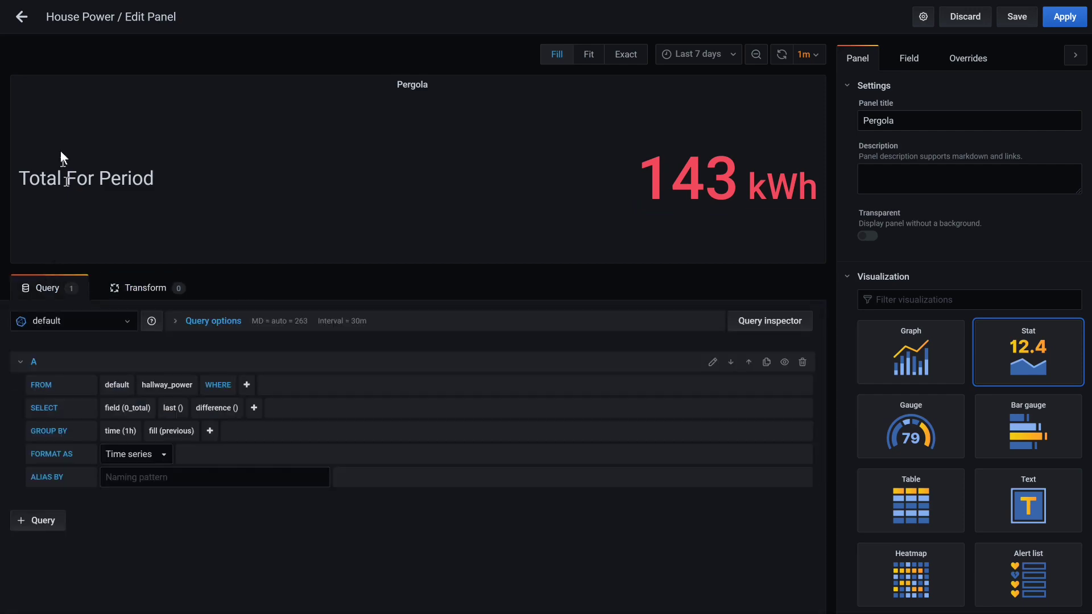
key("Escape")
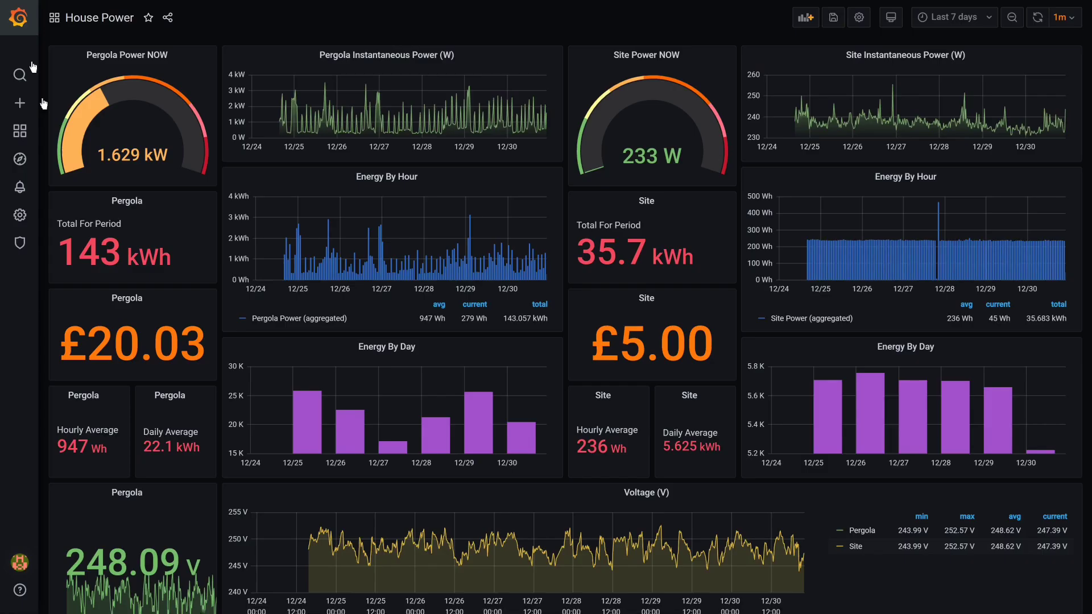
left_click(128, 298)
left_click(132, 339)
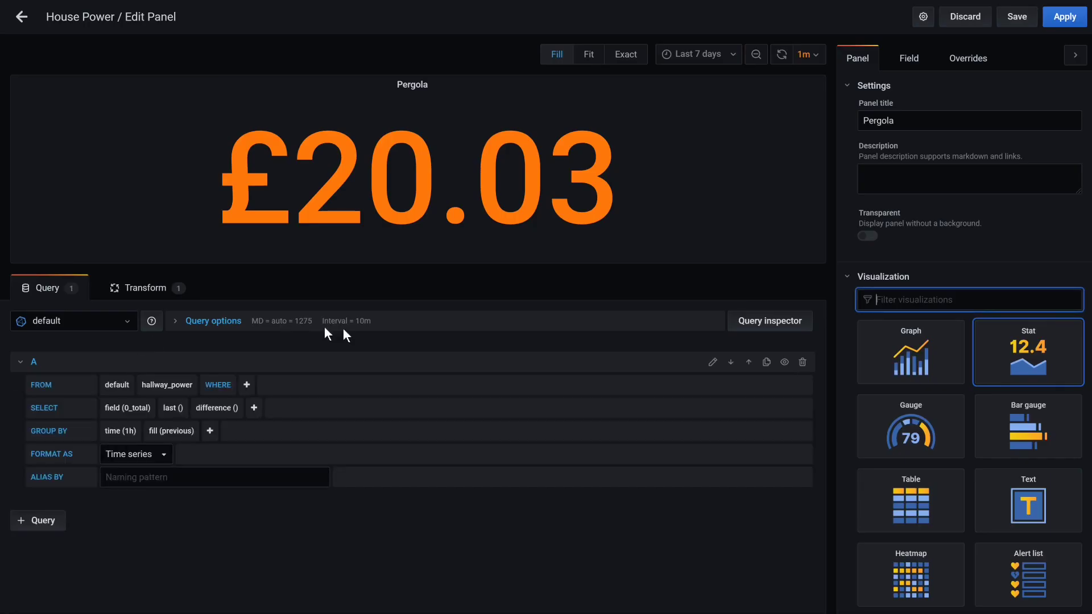
left_click(146, 288)
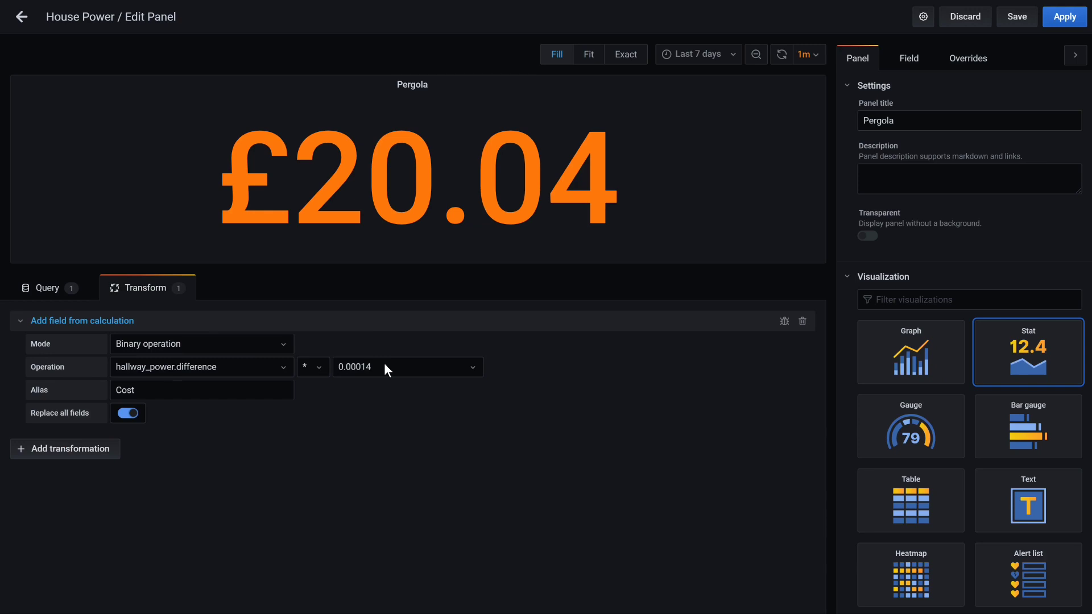
left_click(68, 297)
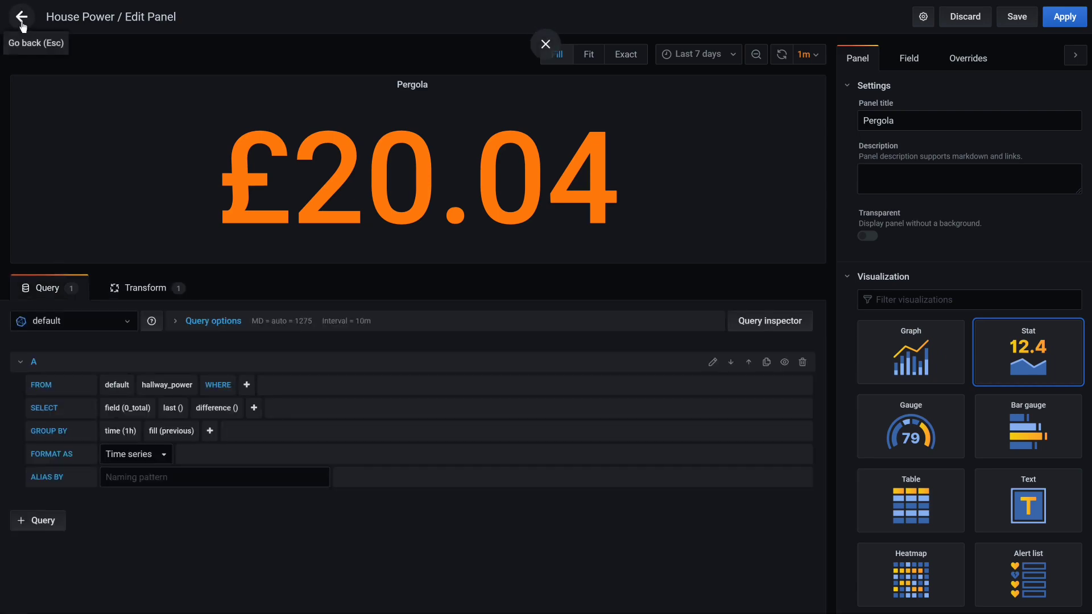
left_click(21, 17)
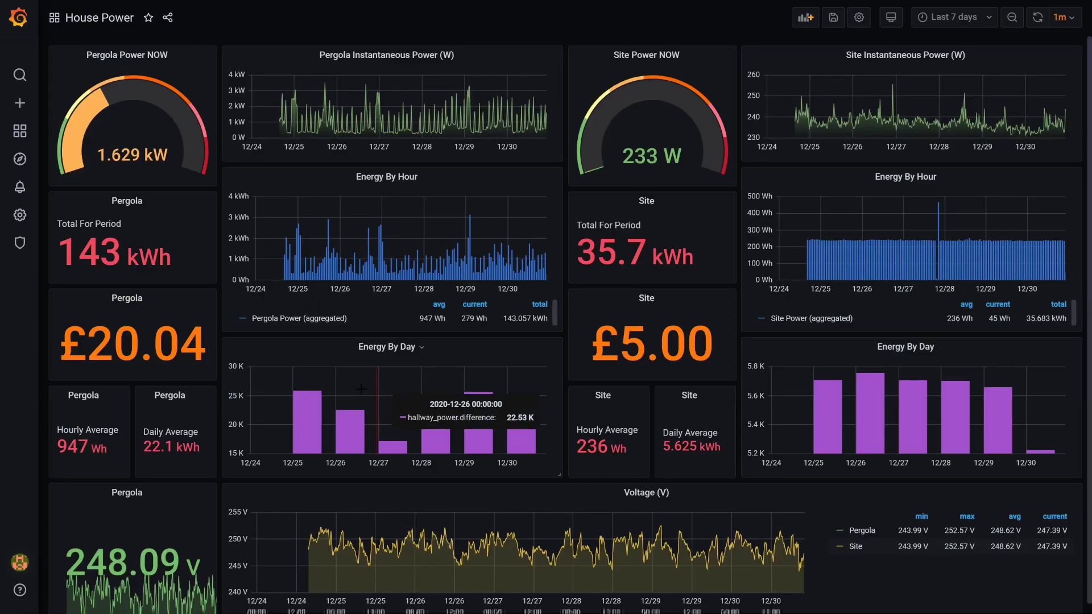
triple_click(88, 438)
left_click(141, 439)
triple_click(142, 439)
left_click(142, 440)
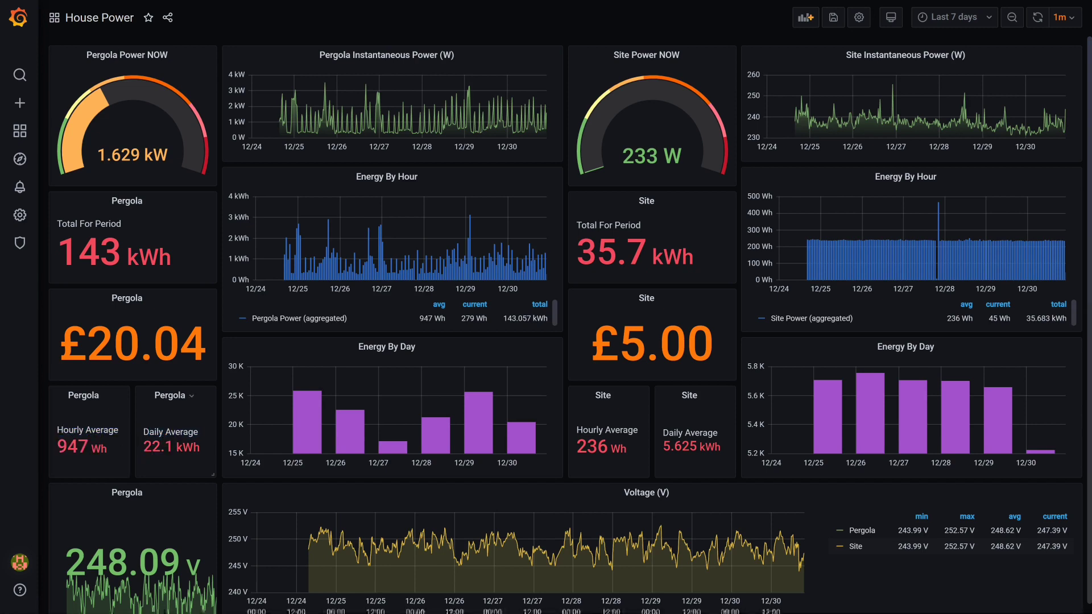
left_click(83, 431)
left_click_drag(157, 433, 198, 450)
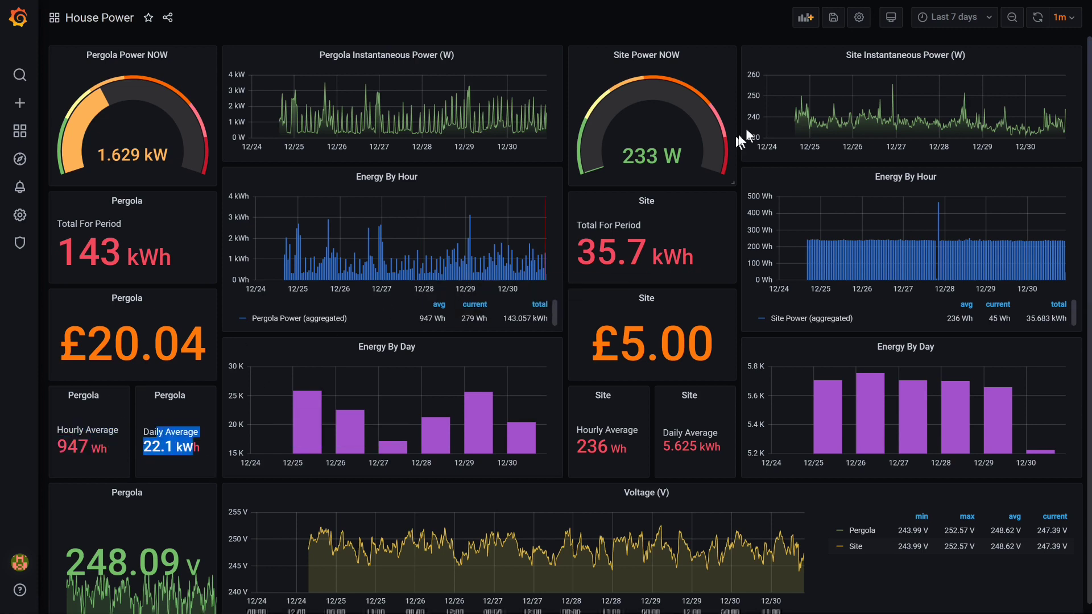
left_click(971, 19)
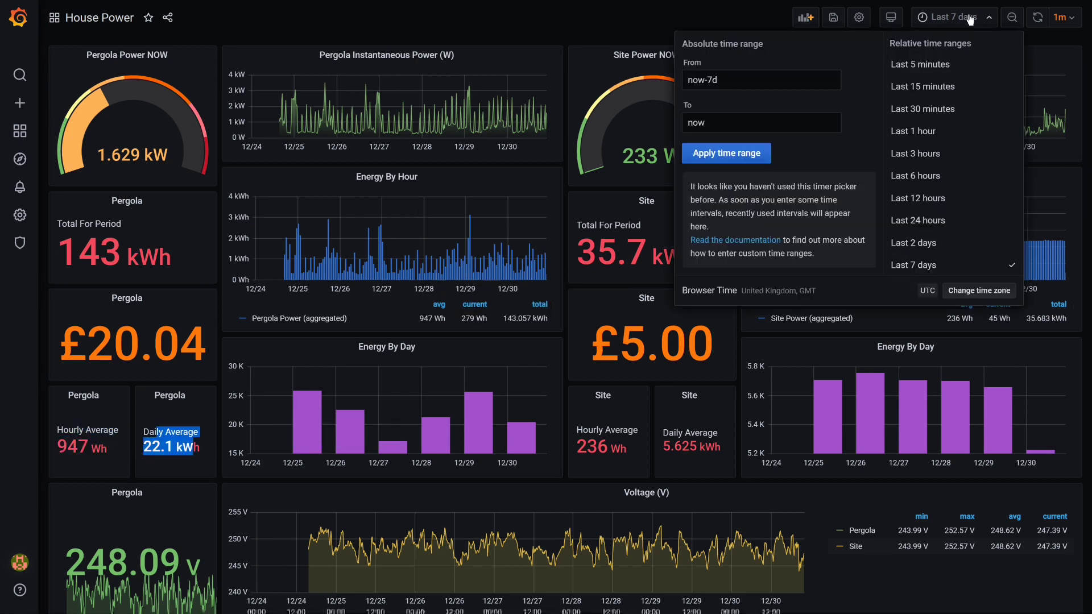
left_click(937, 133)
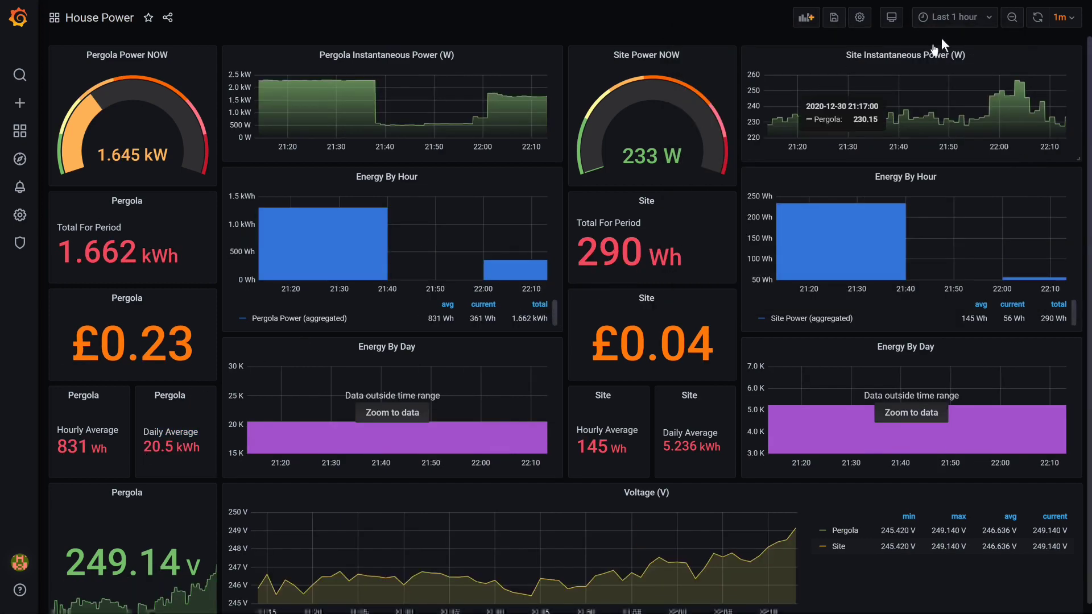
left_click(949, 17)
left_click(951, 153)
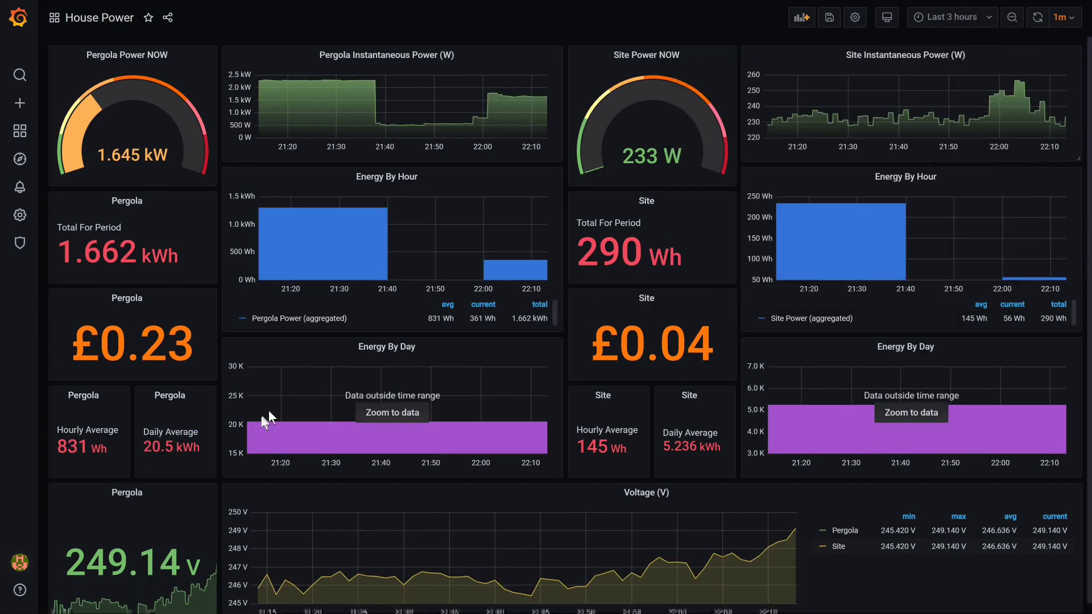
left_click(945, 17)
key("Escape")
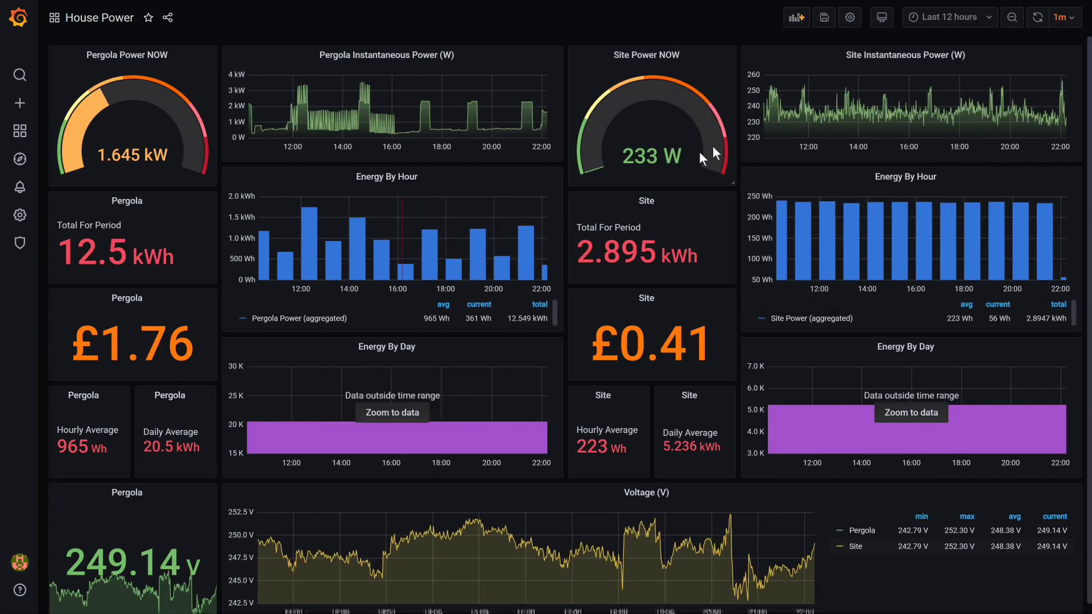
left_click(944, 17)
left_click(933, 91)
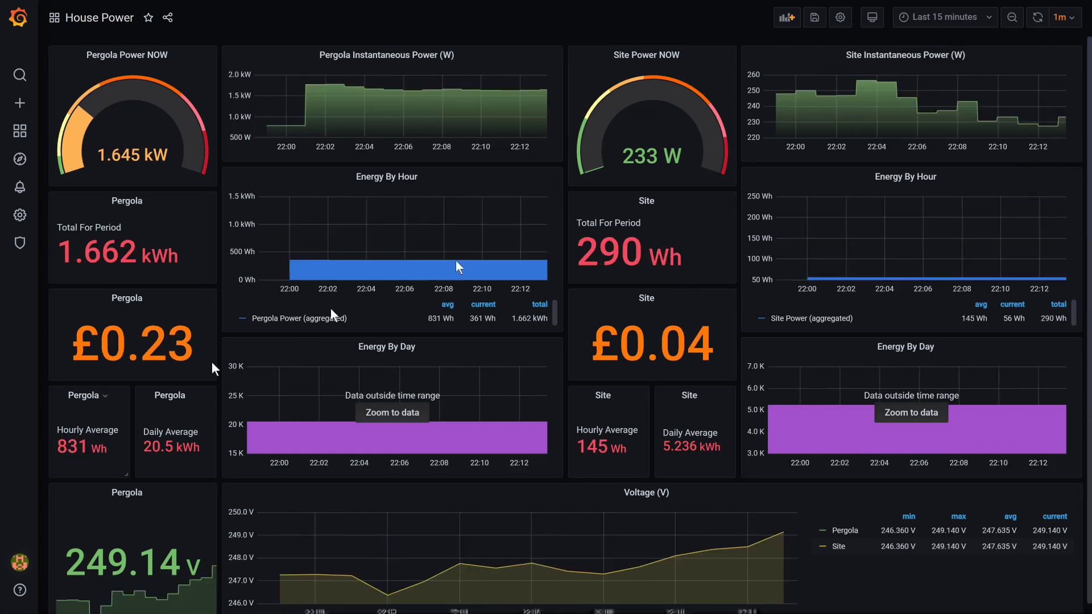
left_click(945, 17)
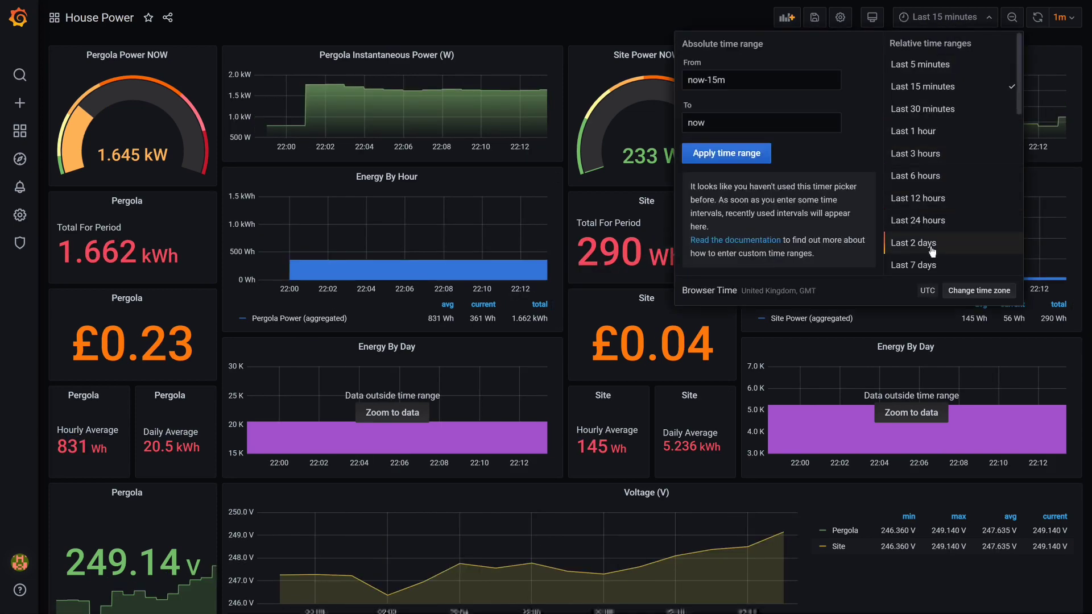
left_click(927, 265)
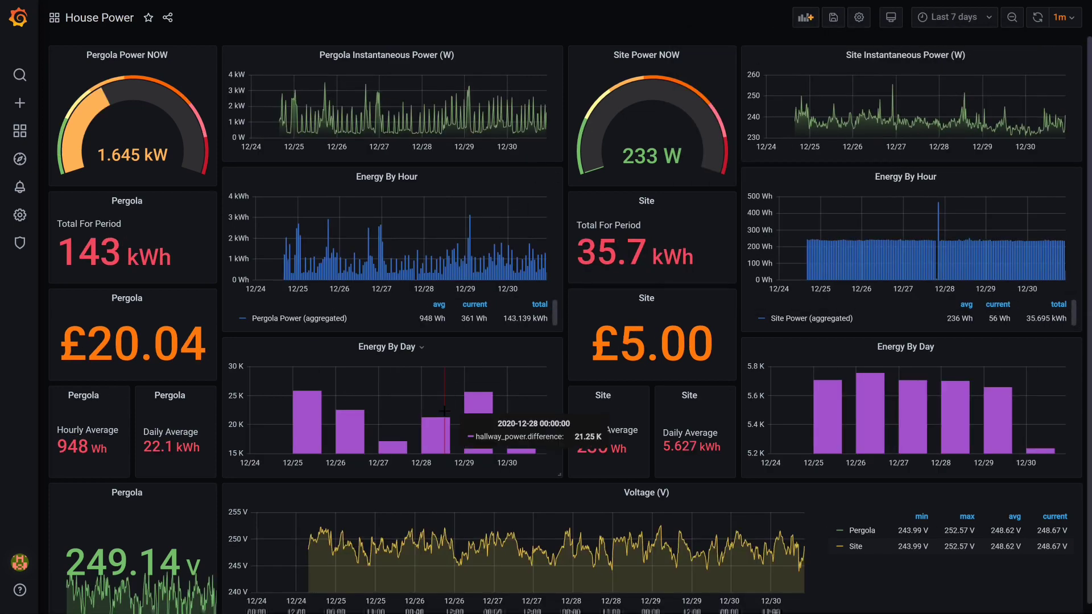
scroll(444, 411, "down", 1)
scroll(961, 239, "up", 1)
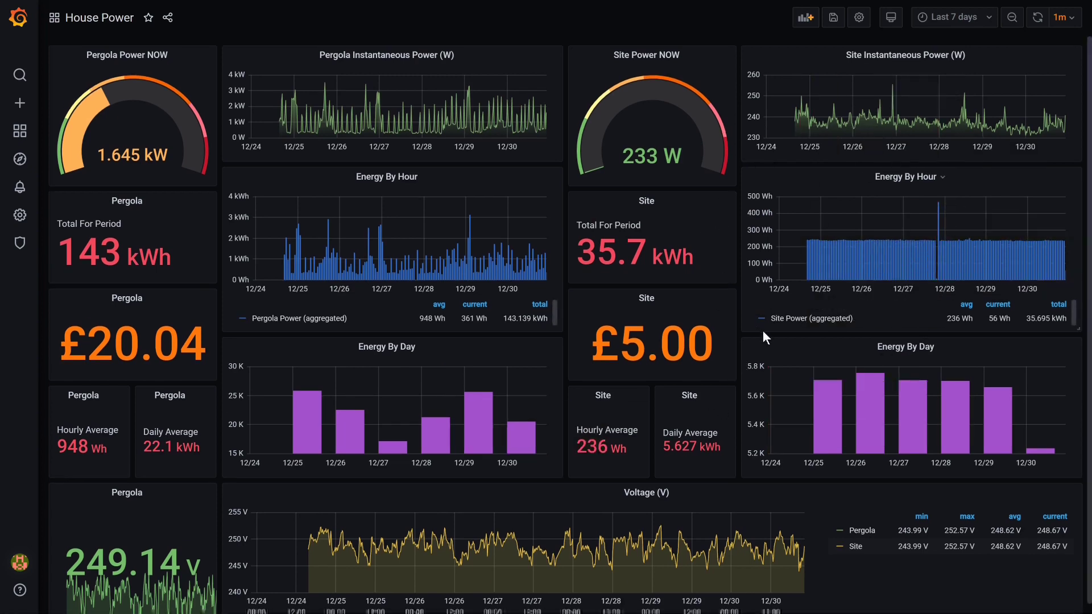
scroll(762, 332, "down", 1)
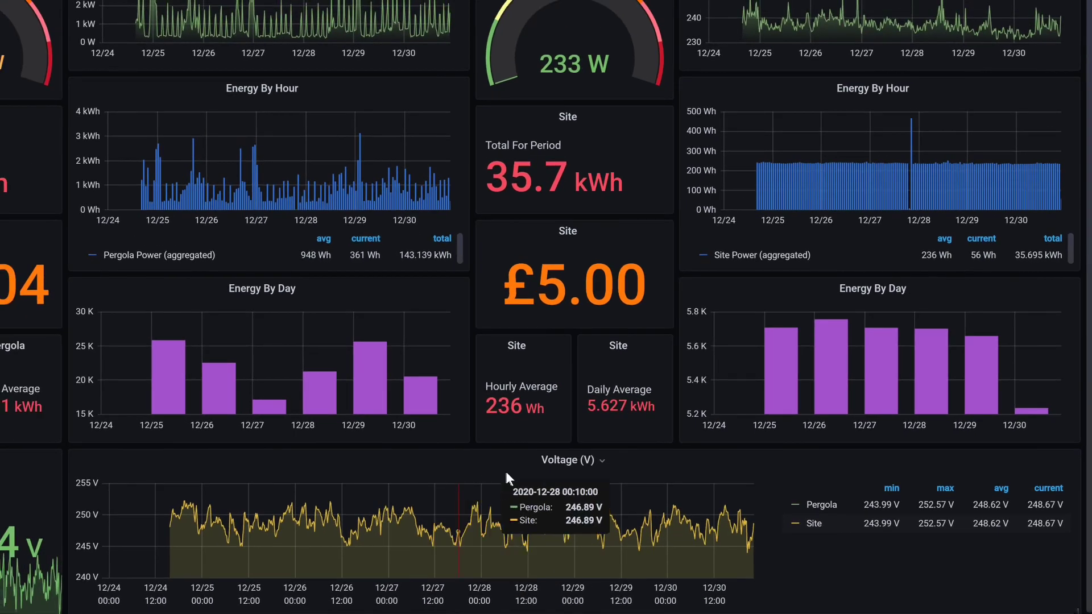
left_click(513, 455)
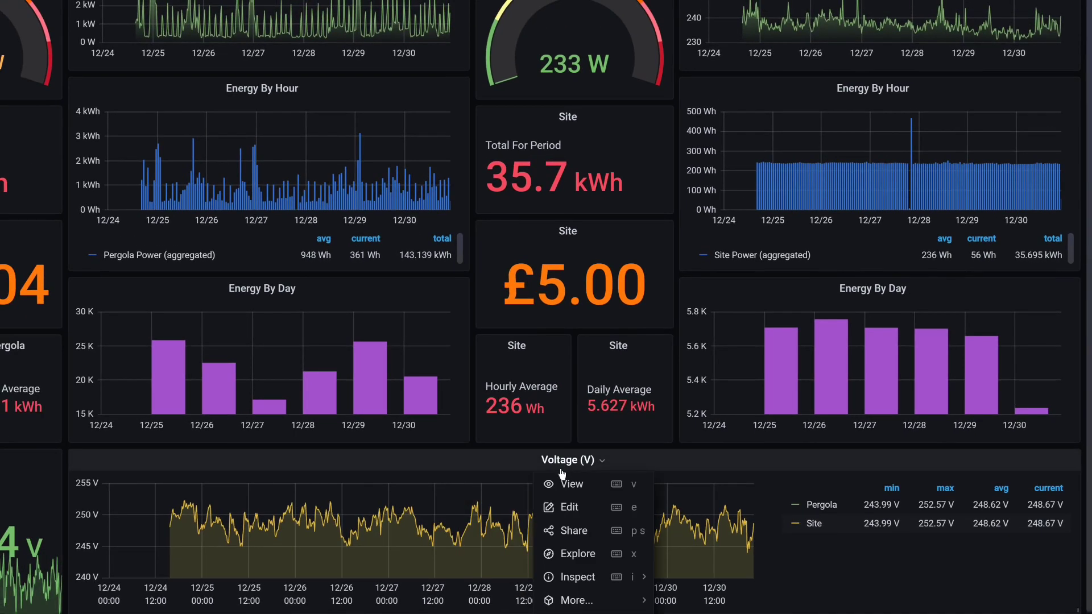
left_click(569, 507)
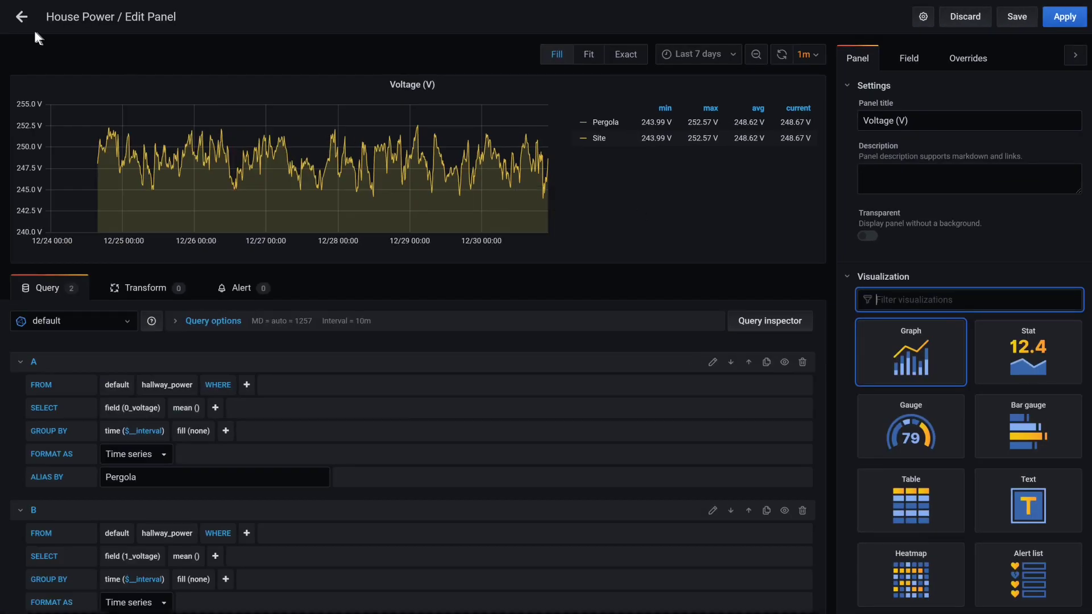
left_click(21, 17)
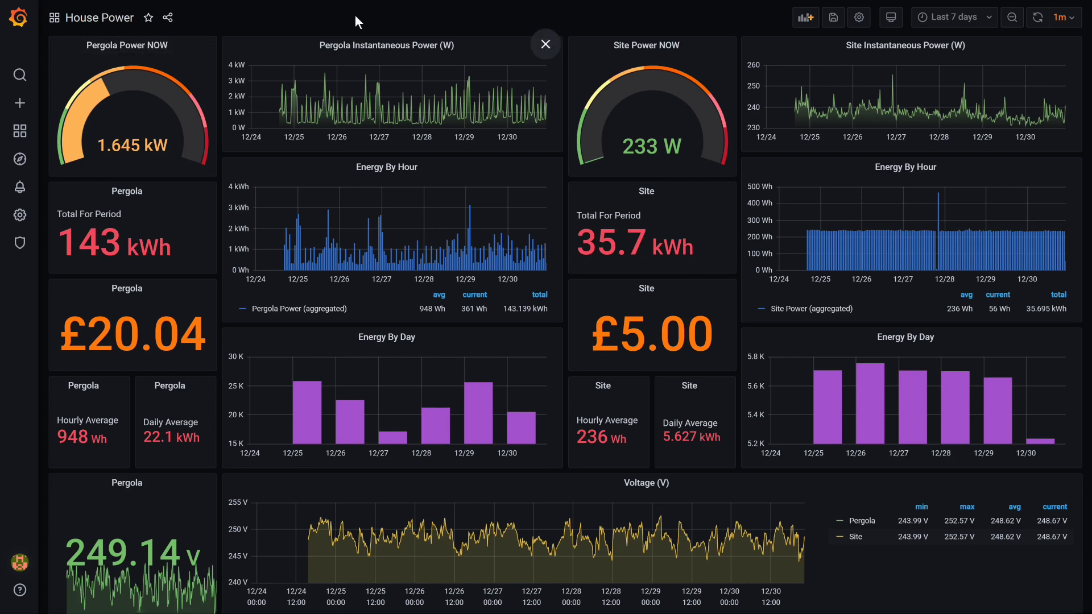
- Toggle the browser's full screen off and back on so the dashboard fills the screen
scroll(862, 575, "down", 1)
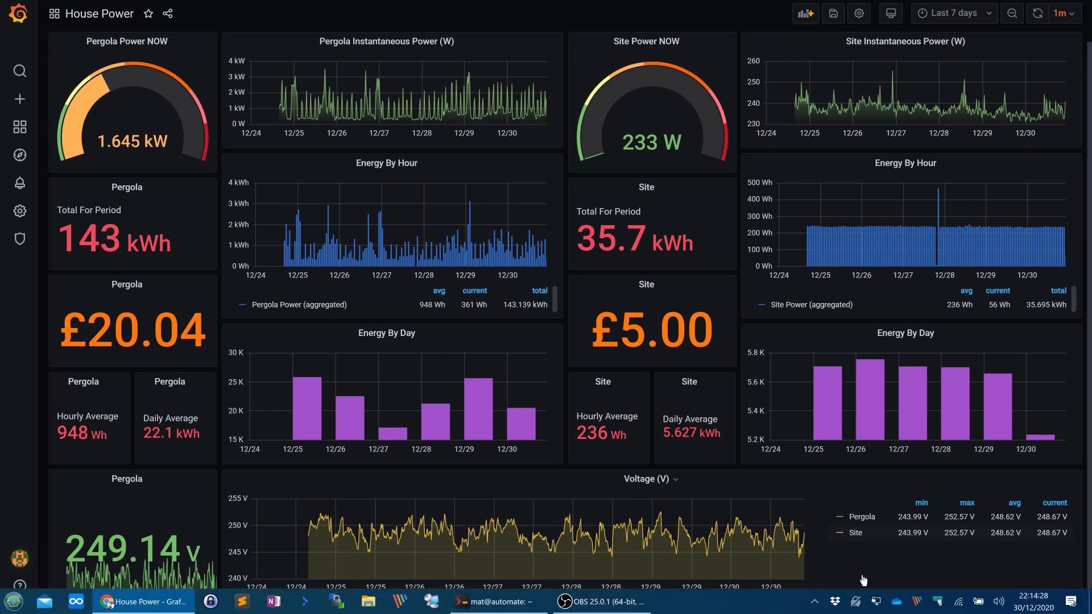
key("F11")
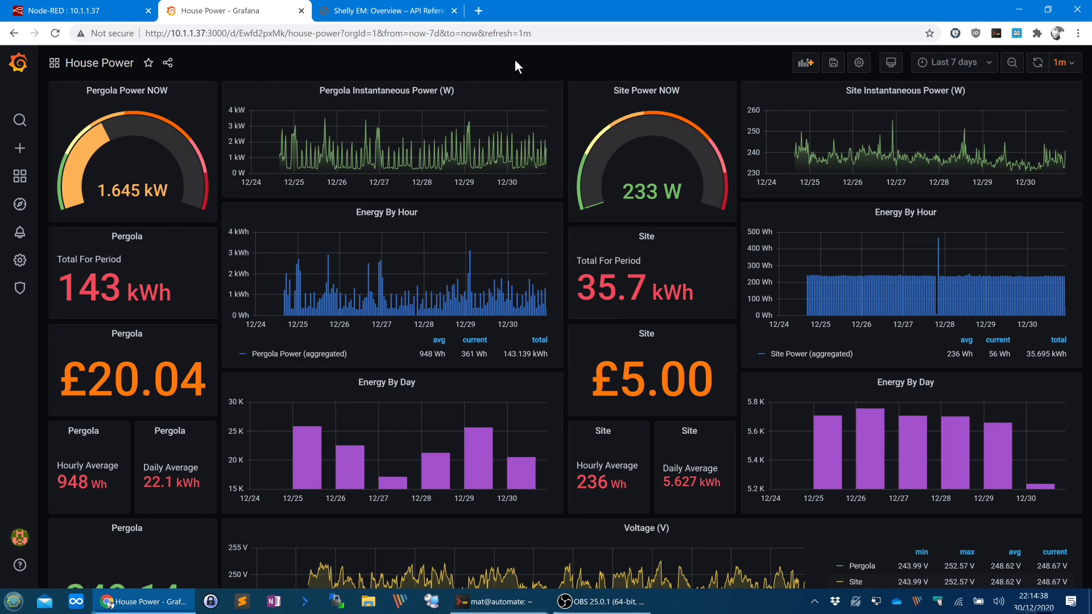
key("F11")
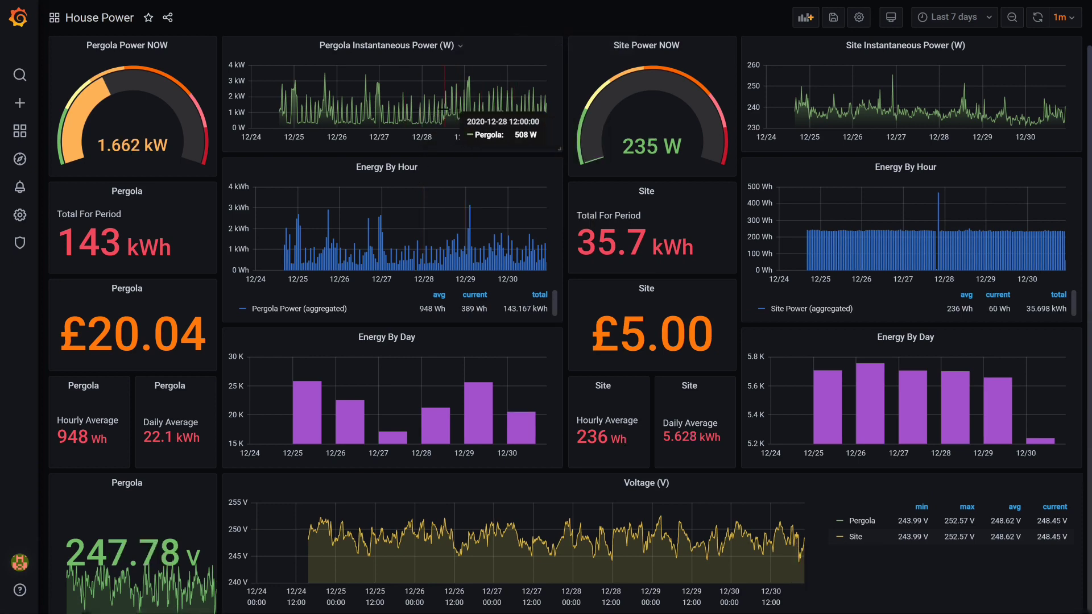
- Zoom the Pergola graph into 28–30 December, then reset the range to the last 12 hours
left_click_drag(444, 108, 547, 111)
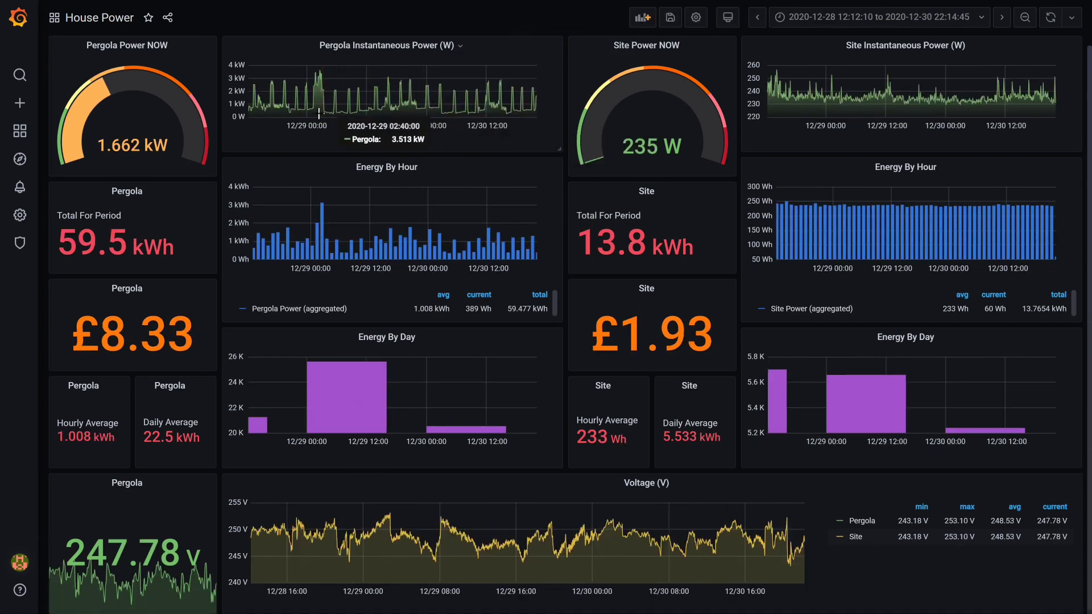
left_click_drag(302, 111, 378, 113)
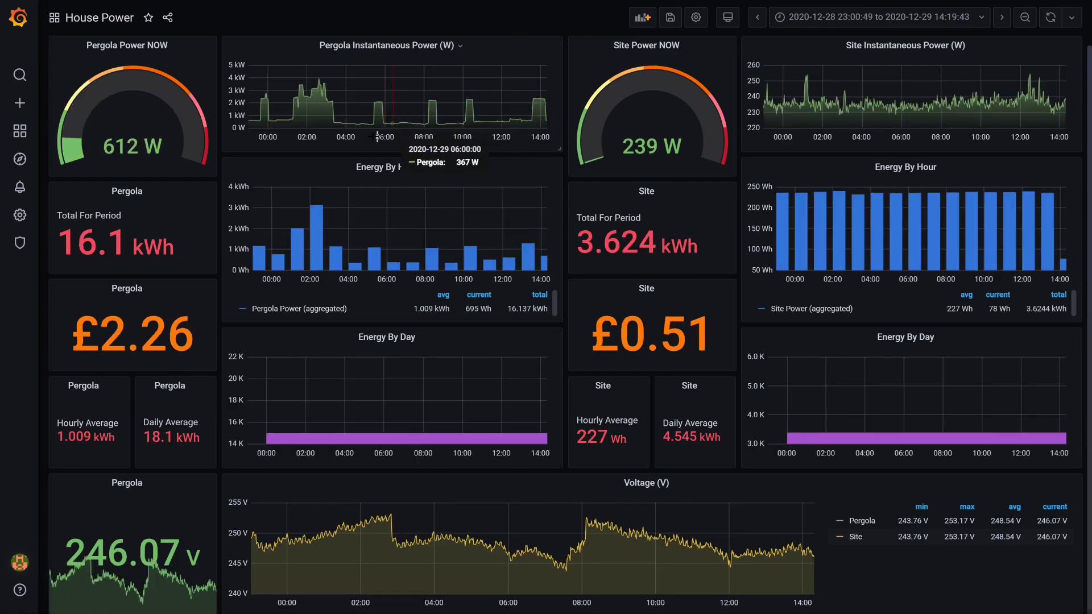
left_click(970, 26)
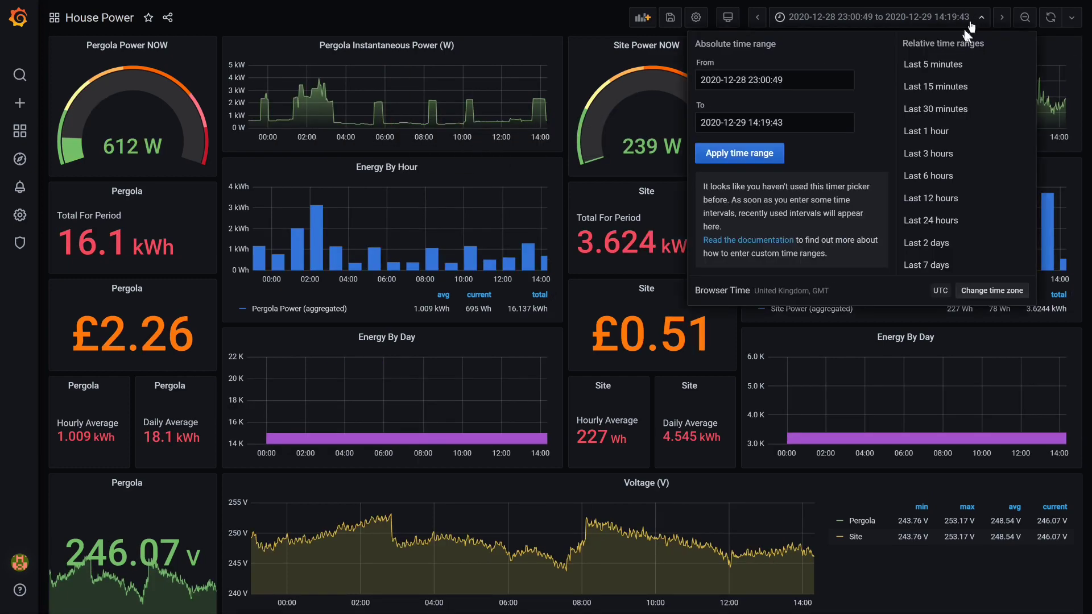
left_click(957, 198)
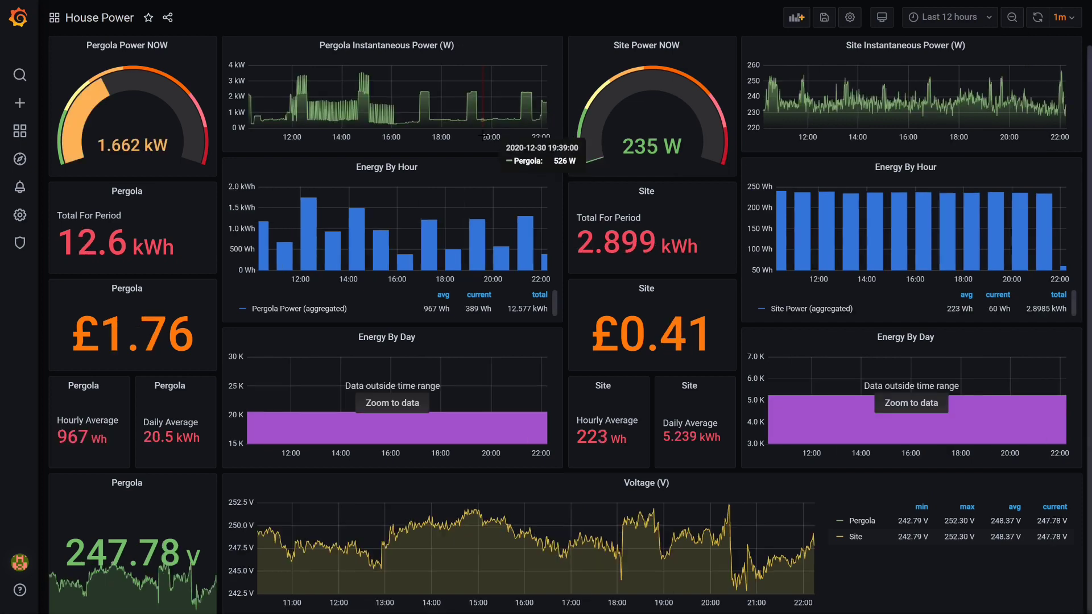
- Zoom into 30 December from evening to daytime and midday, widening the range between zooms
left_click_drag(408, 113, 537, 119)
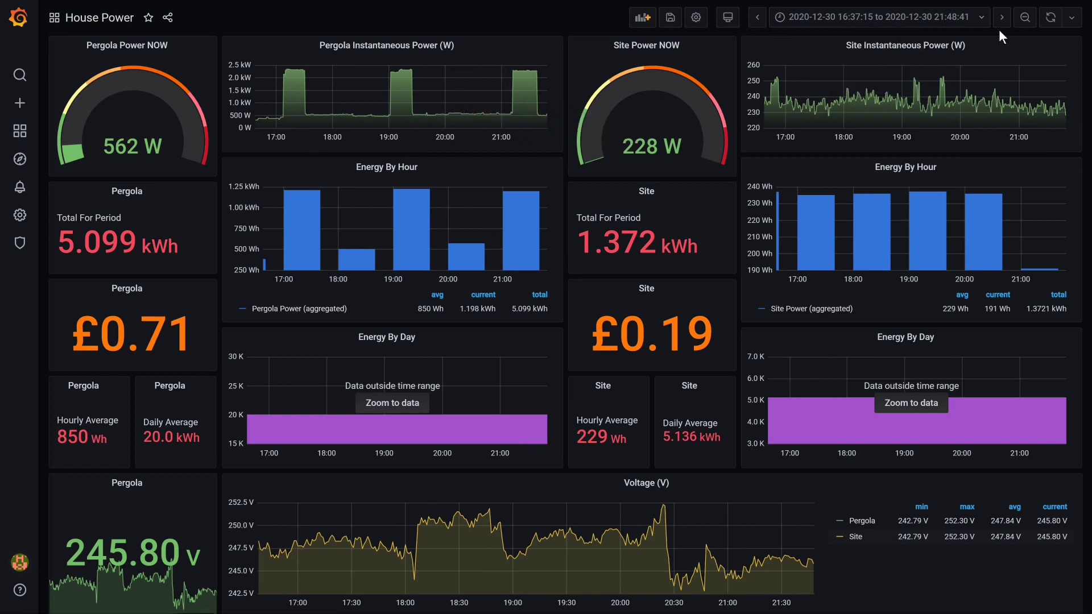
left_click(1025, 23)
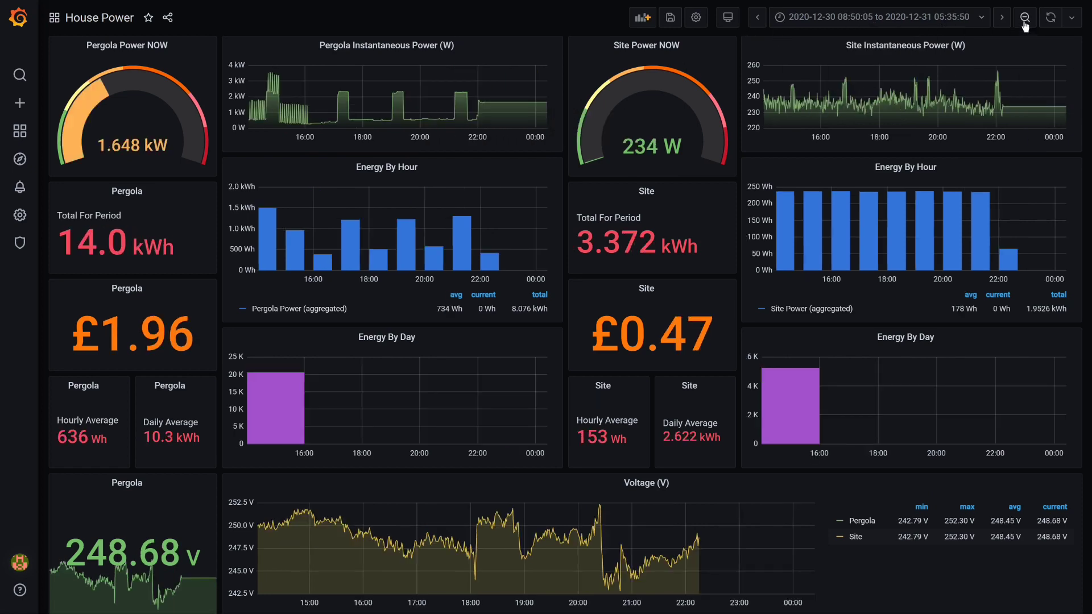
left_click_drag(264, 123, 378, 125)
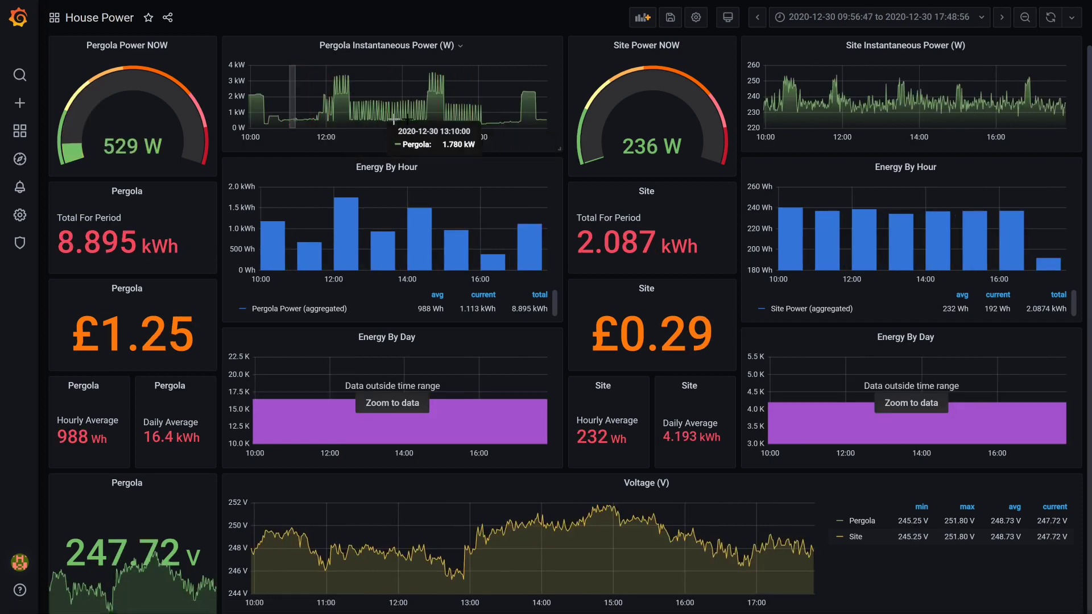
left_click_drag(289, 121, 503, 120)
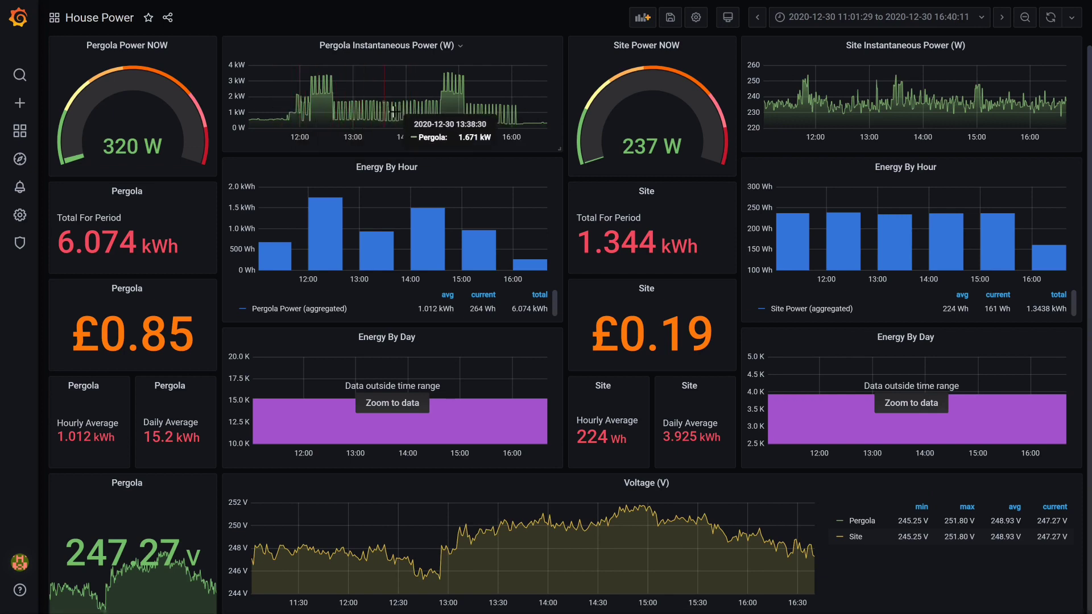
left_click_drag(275, 120, 367, 119)
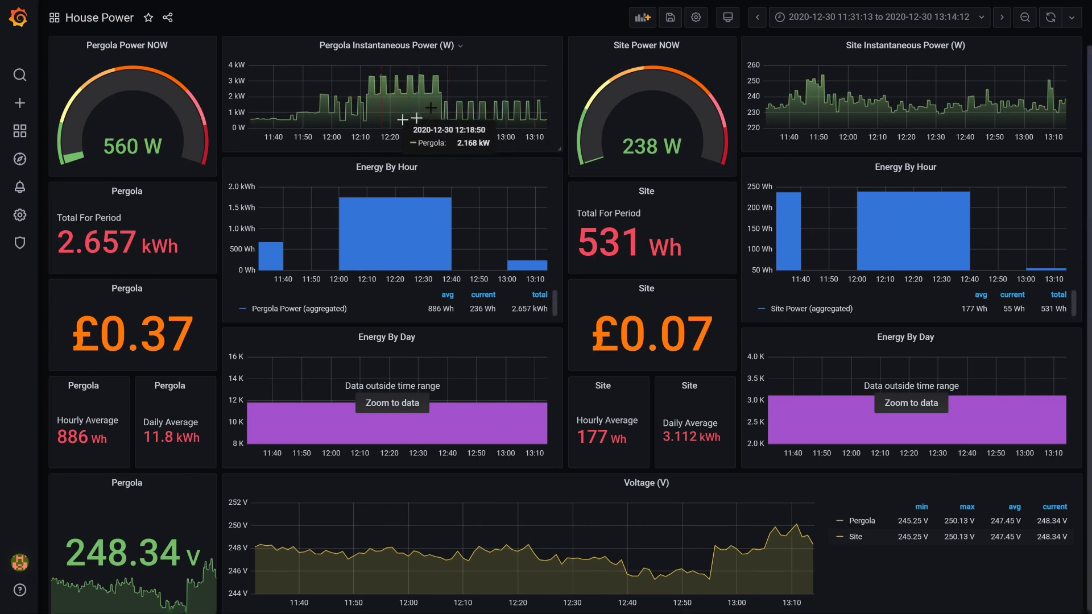
left_click(1027, 19)
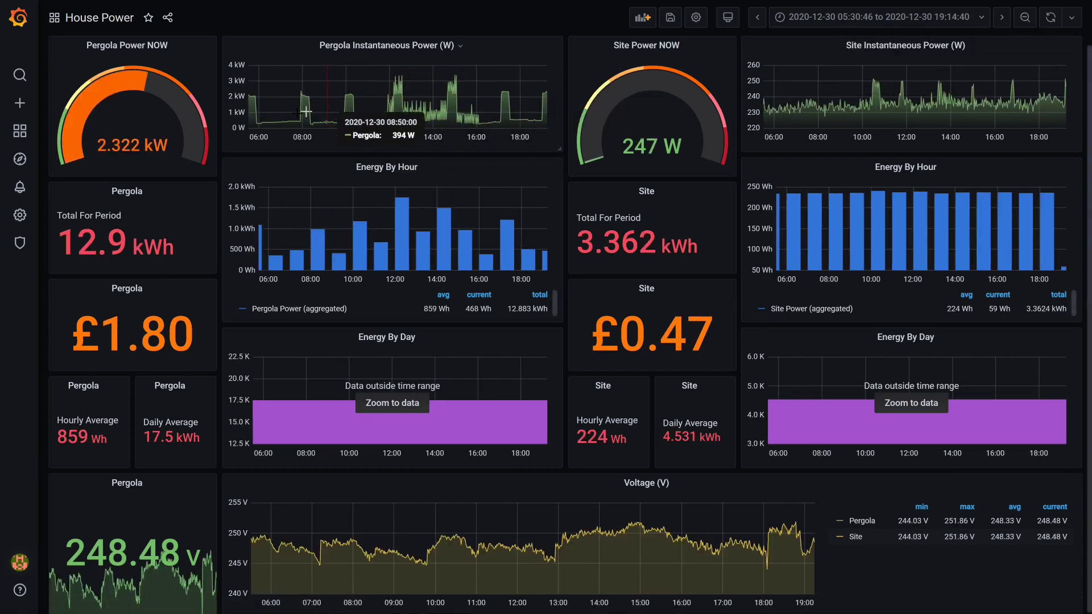
- Narrow from the morning of 30 December down to 12:56–13:04
left_click_drag(287, 121, 371, 120)
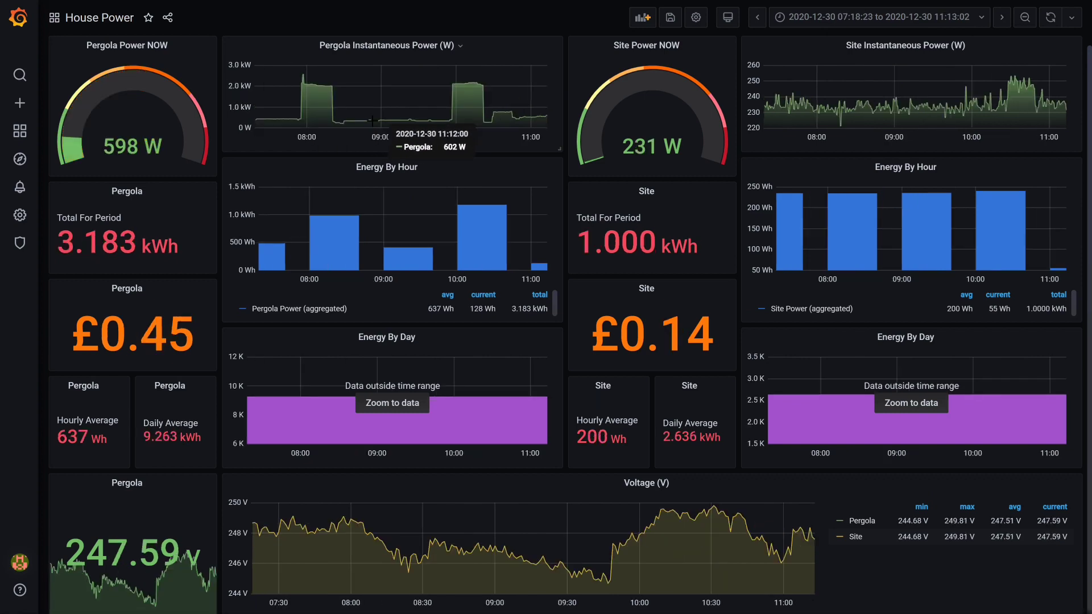
left_click(1025, 20)
left_click(1025, 19)
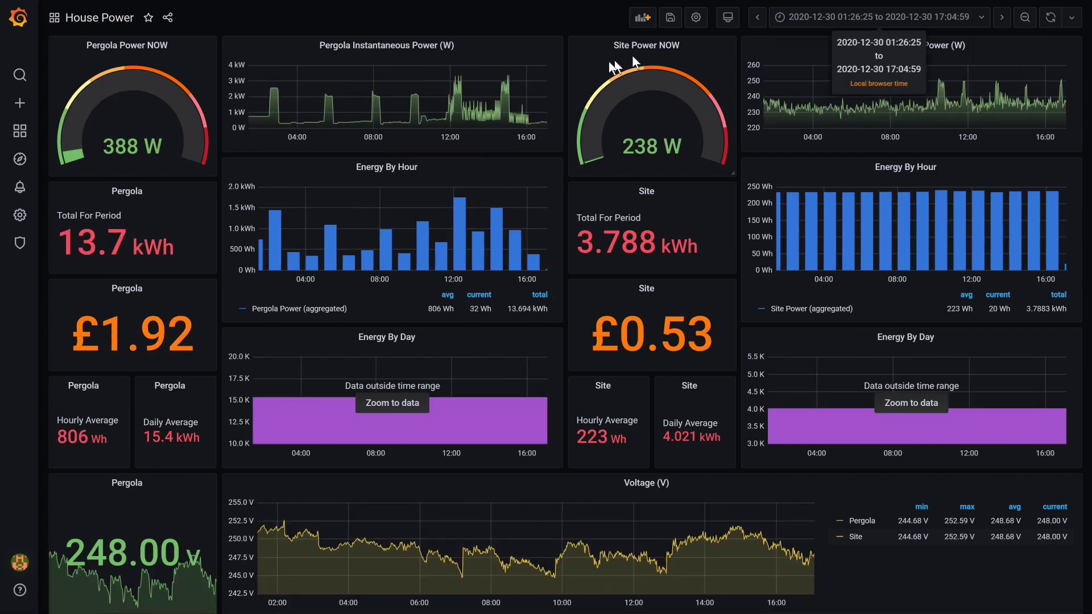
left_click_drag(506, 107, 524, 108)
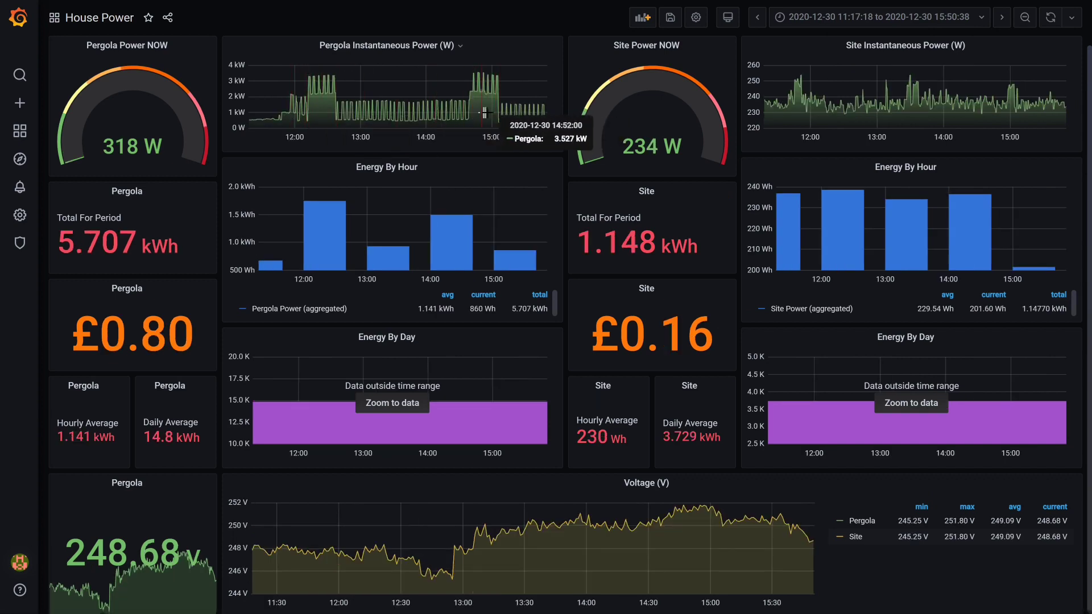
left_click_drag(290, 112, 498, 112)
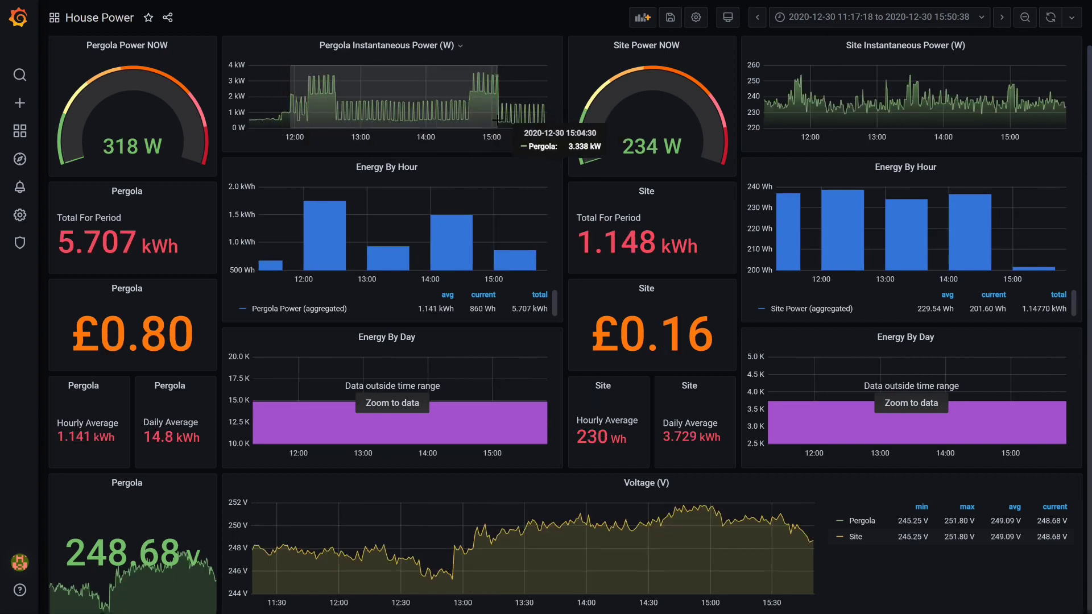
left_click_drag(256, 112, 394, 112)
left_click_drag(311, 84, 547, 114)
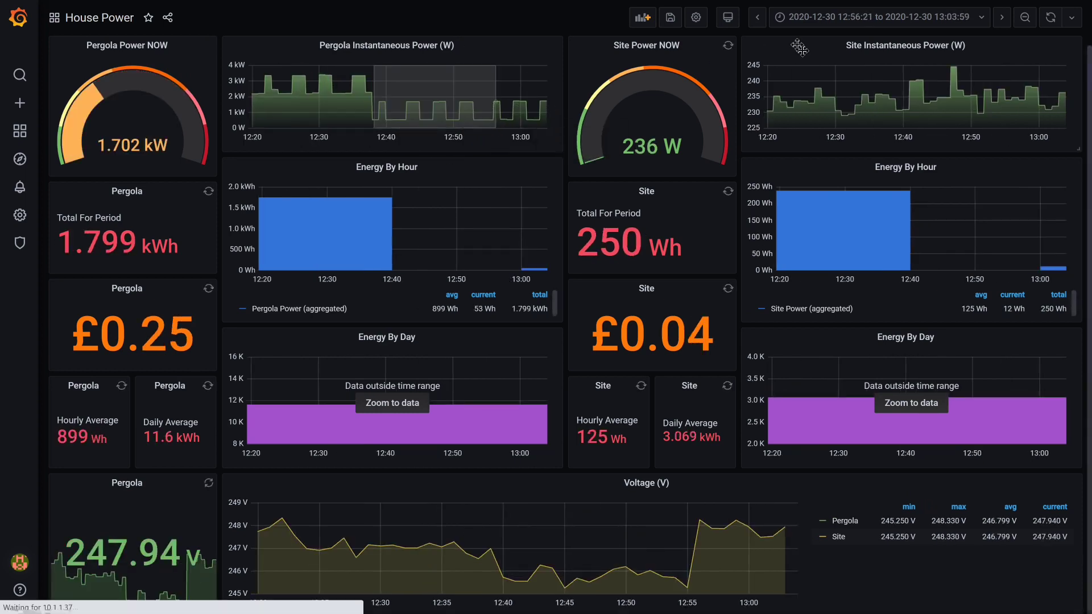
- Step the time range through Last 3 hours and Last 6 hours to Last 12 hours
left_click(958, 22)
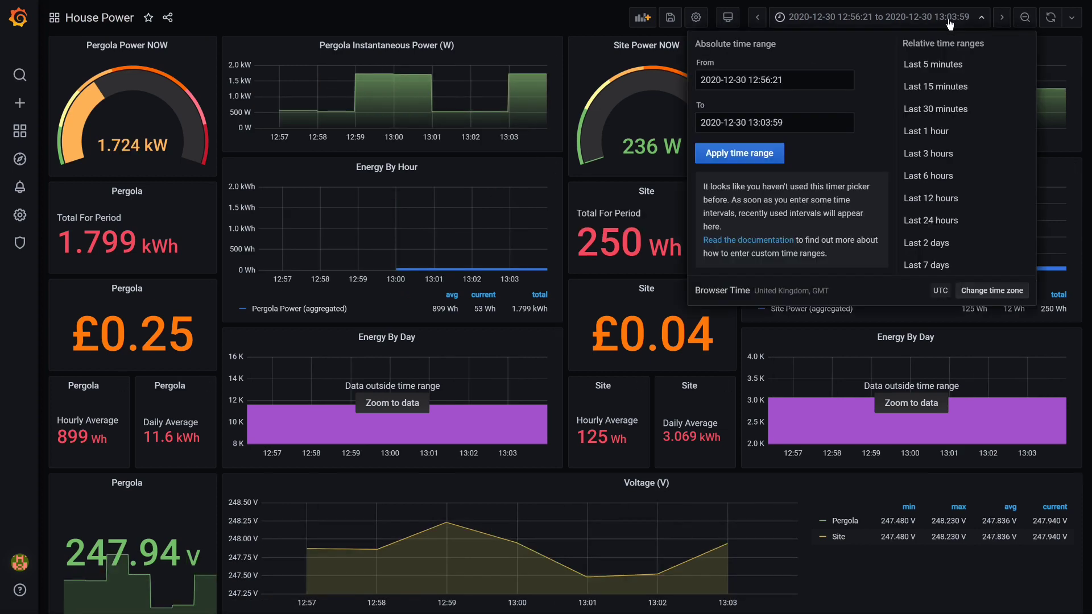
left_click(961, 166)
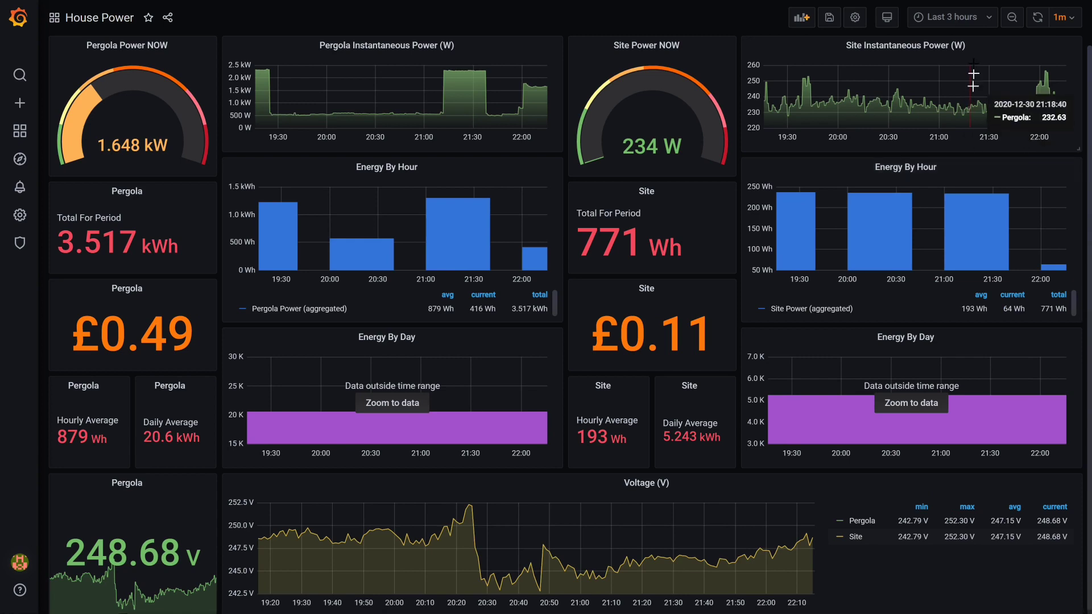
left_click(979, 19)
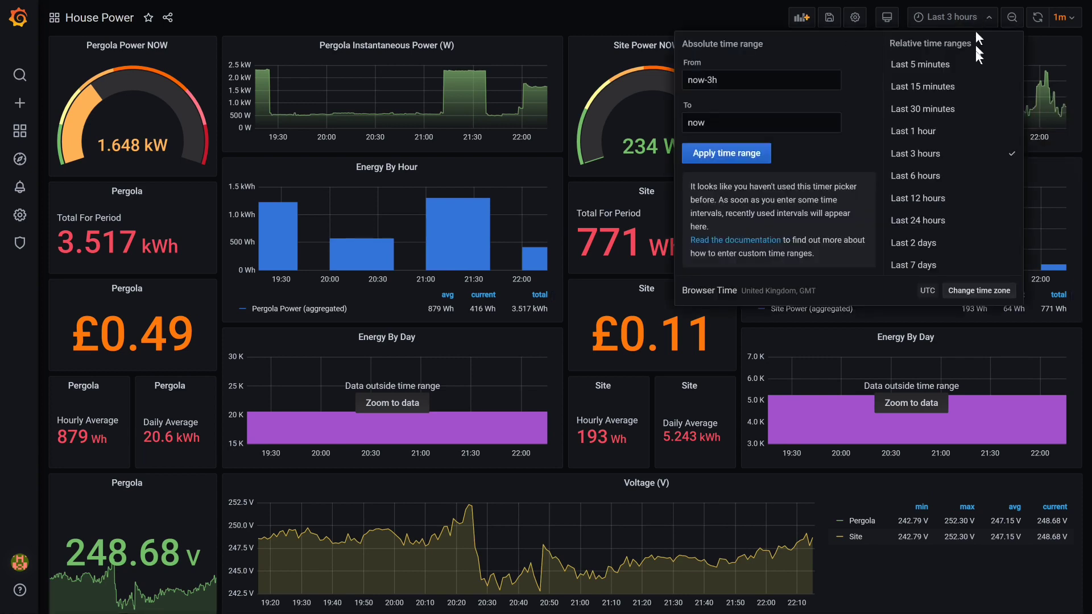
left_click(960, 174)
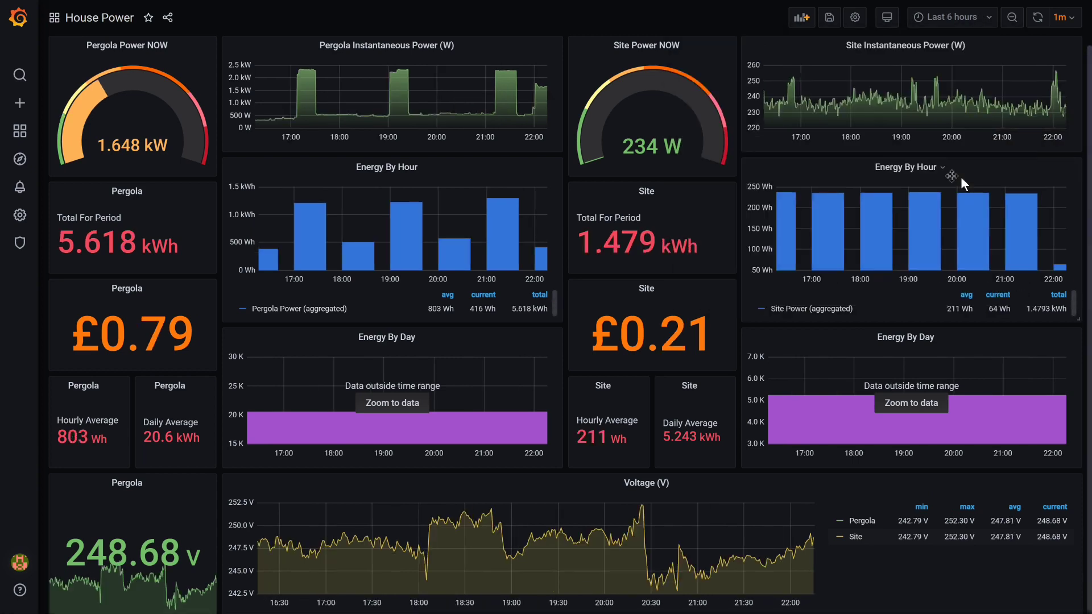
left_click(955, 17)
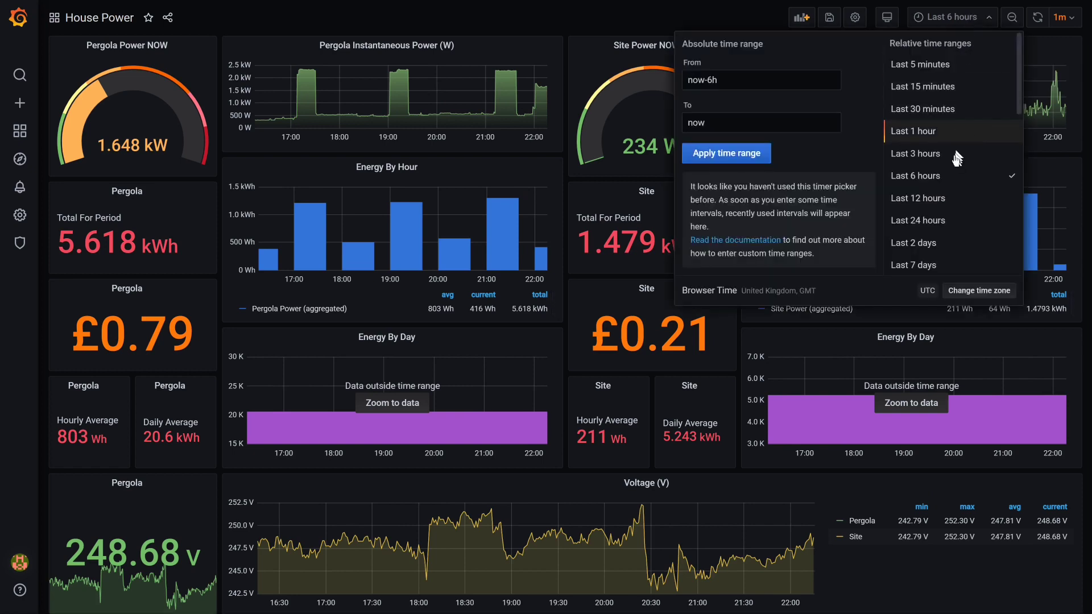
left_click(947, 198)
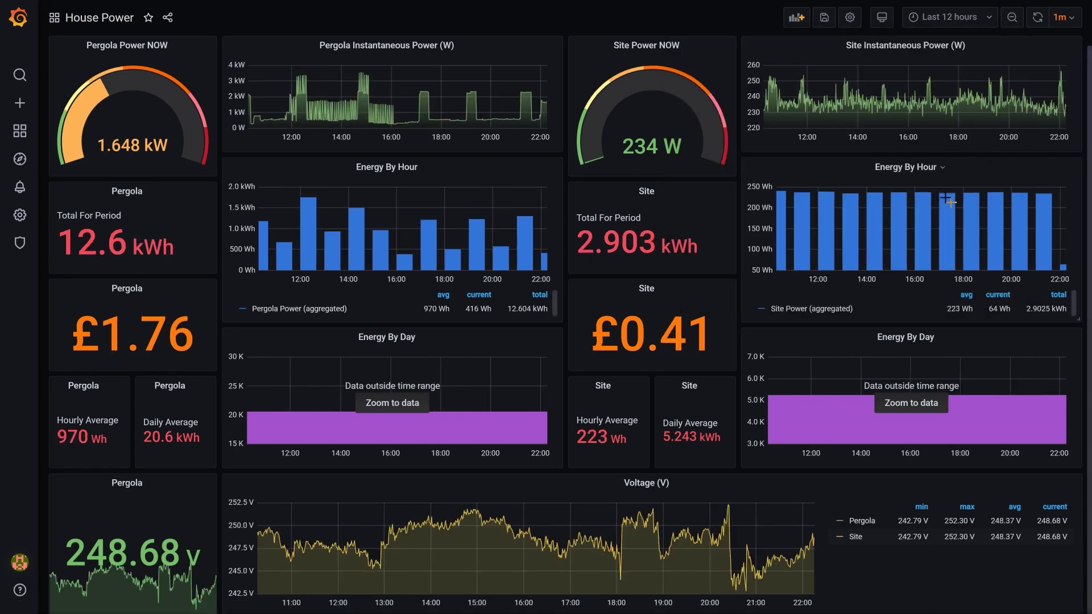